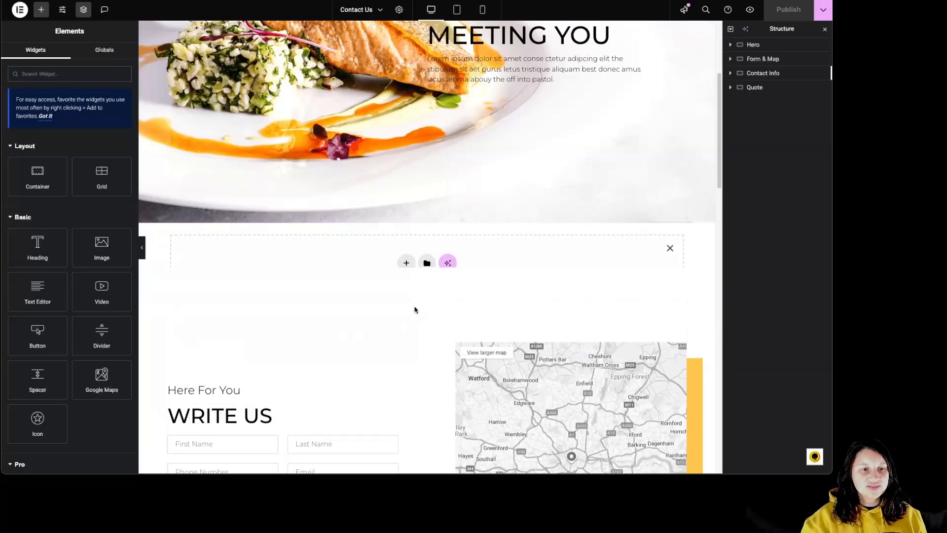
Generate AI layouts for a new container below the quote section with the prompt "create a stats section for how great we are".
scroll(427, 322, down, 2)
scroll(426, 321, down, 15)
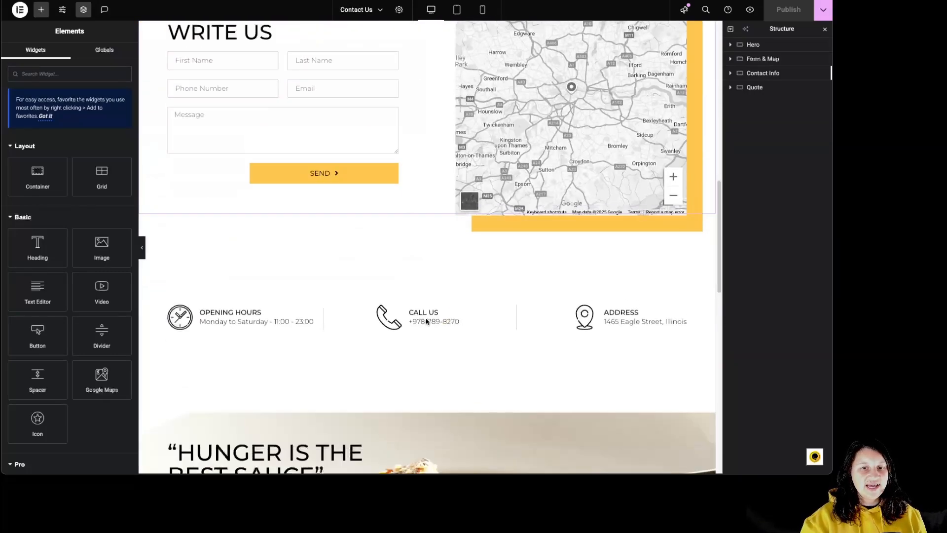
scroll(424, 316, up, 6)
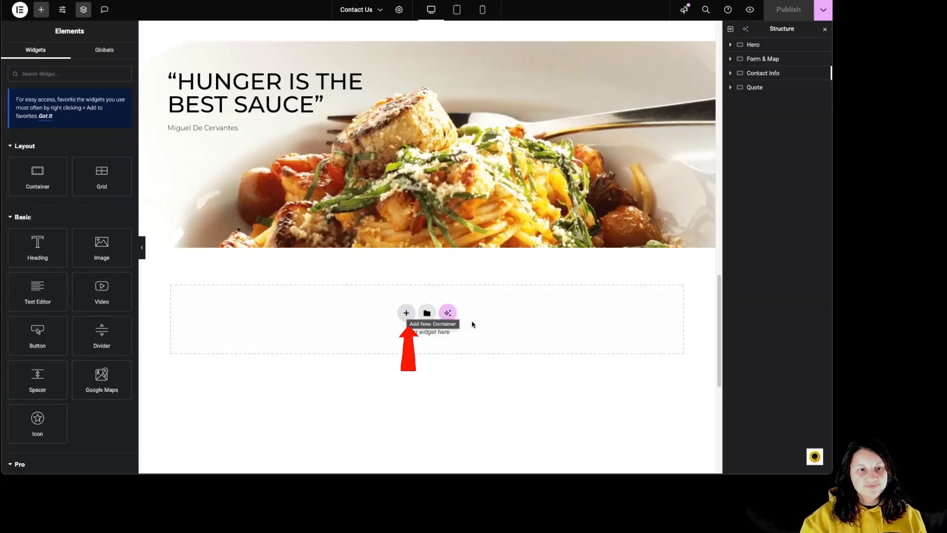
click(448, 313)
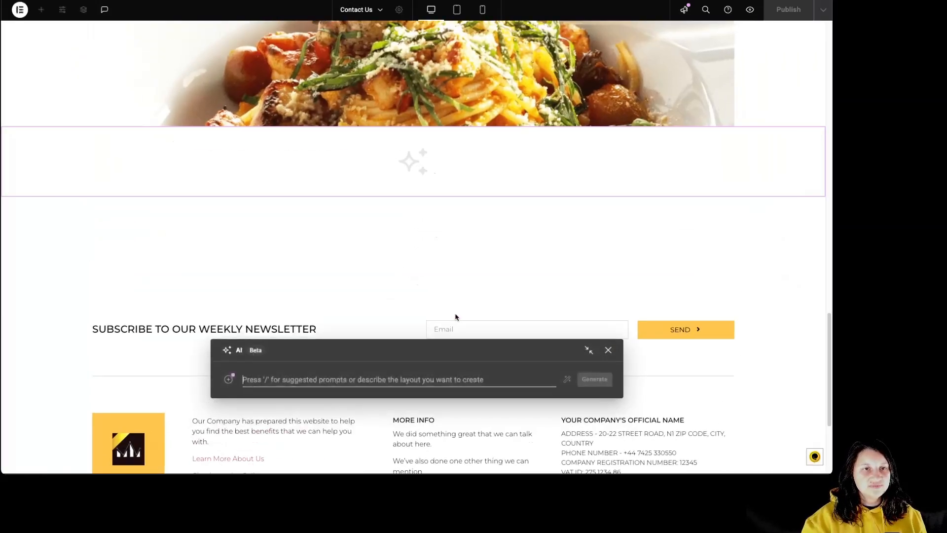
text(create a stats section for how great we are)
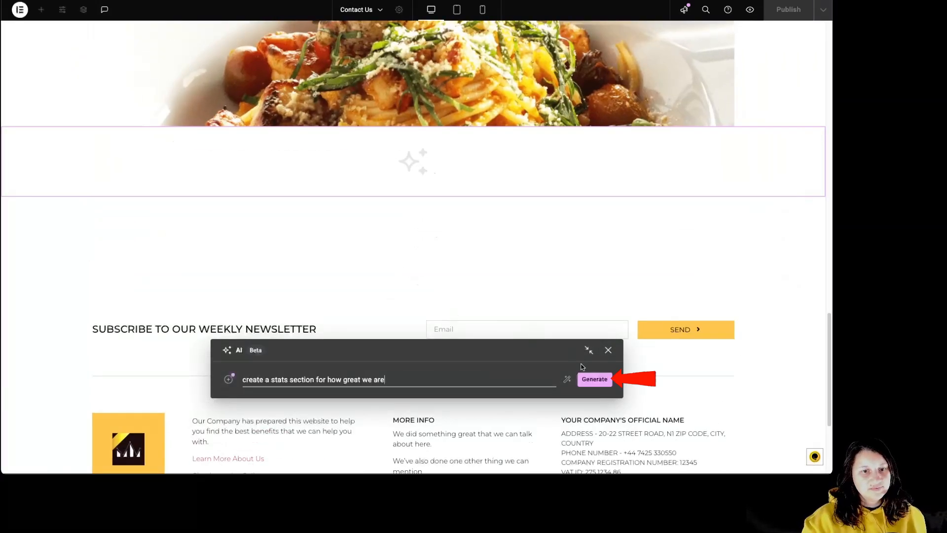
click(593, 379)
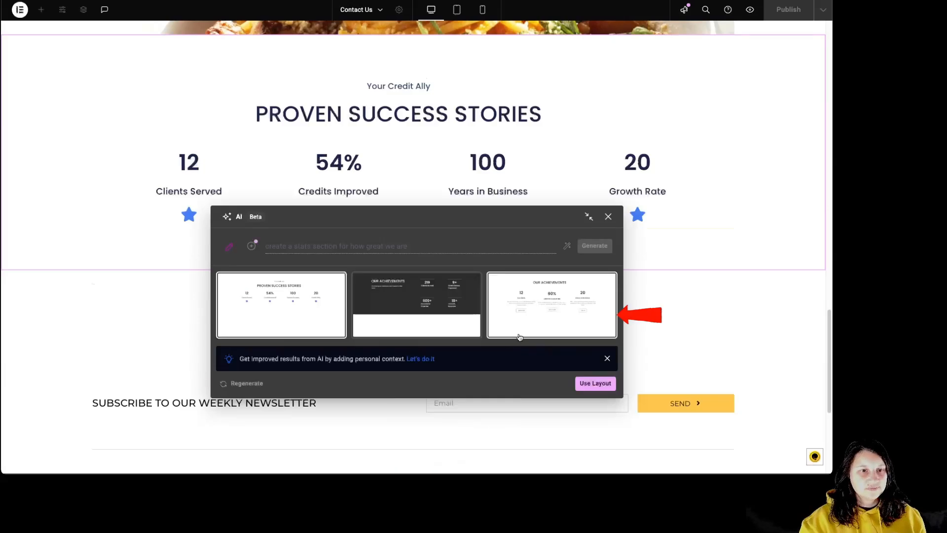
Compare the generated layout variants and insert the "Proven Success Stories" one into the page.
click(431, 310)
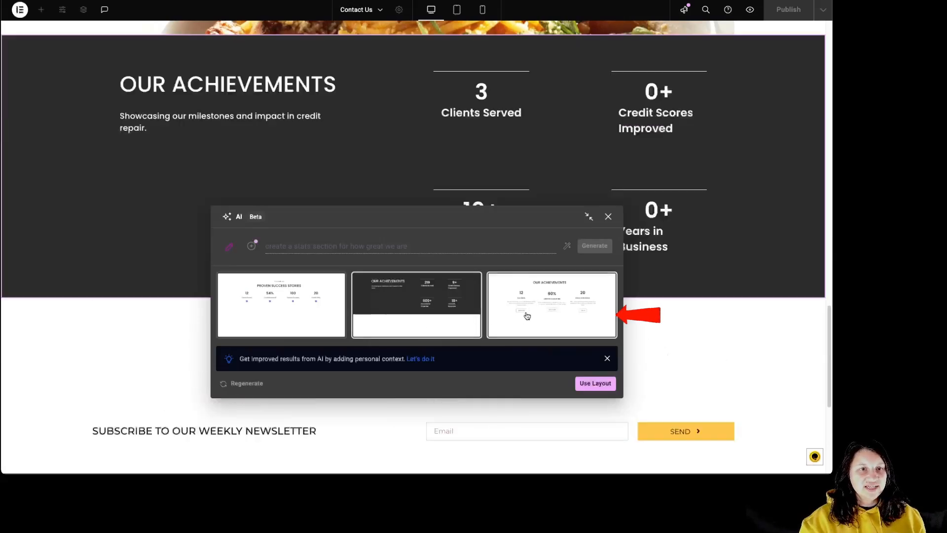
click(527, 317)
click(449, 311)
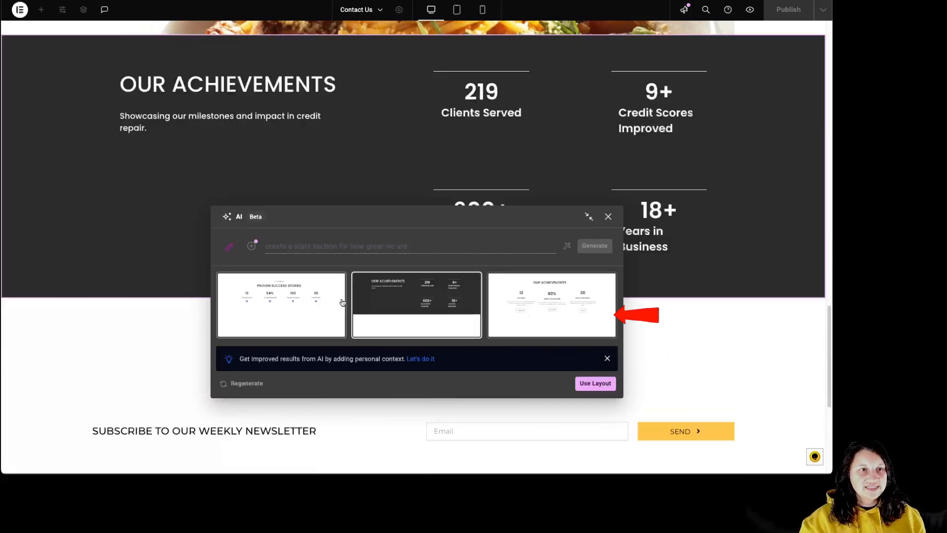
click(343, 302)
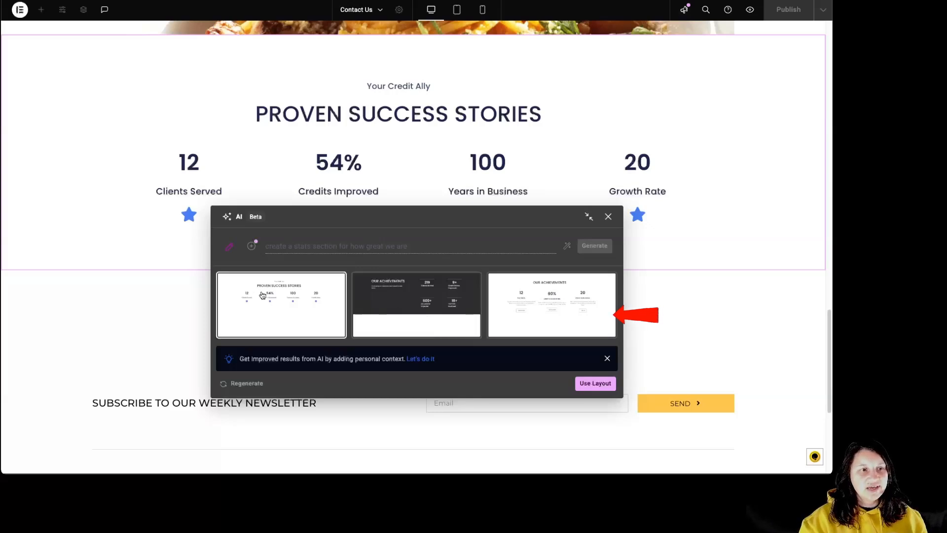
click(594, 385)
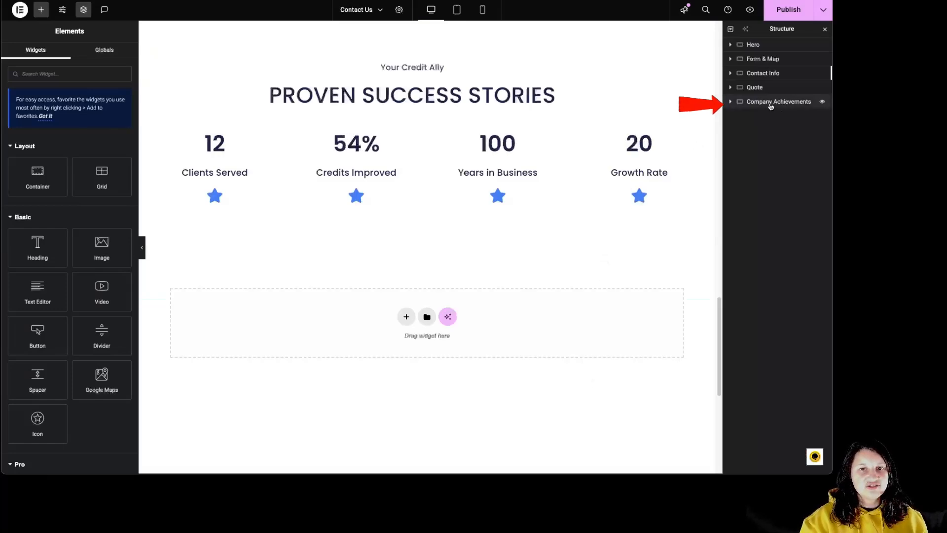
Expand the Company Achievements structure and examine its heading container, stats container and first stat's elements.
click(731, 102)
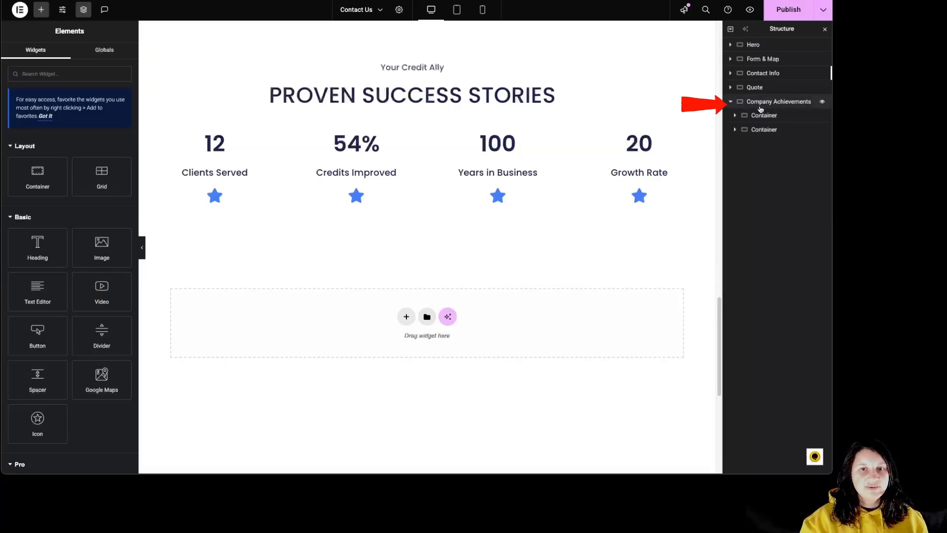
click(735, 116)
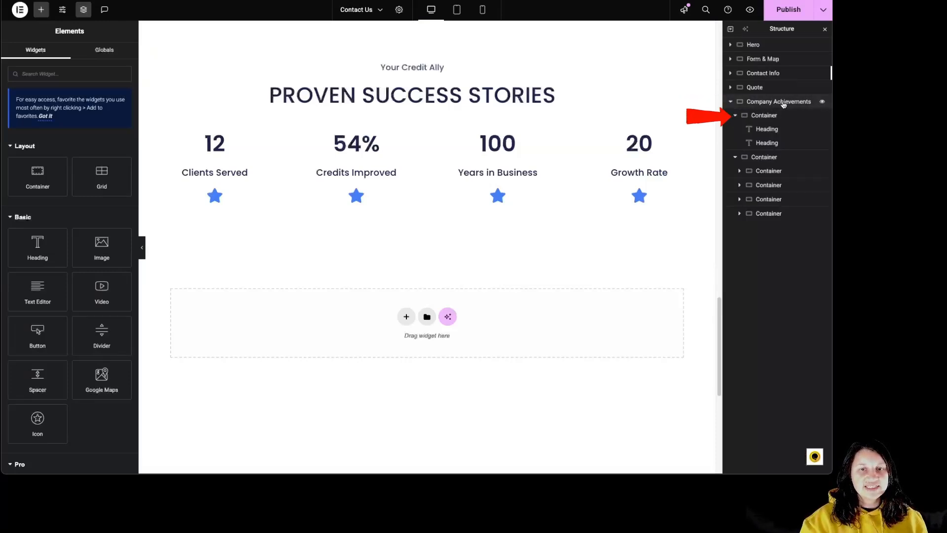
click(764, 118)
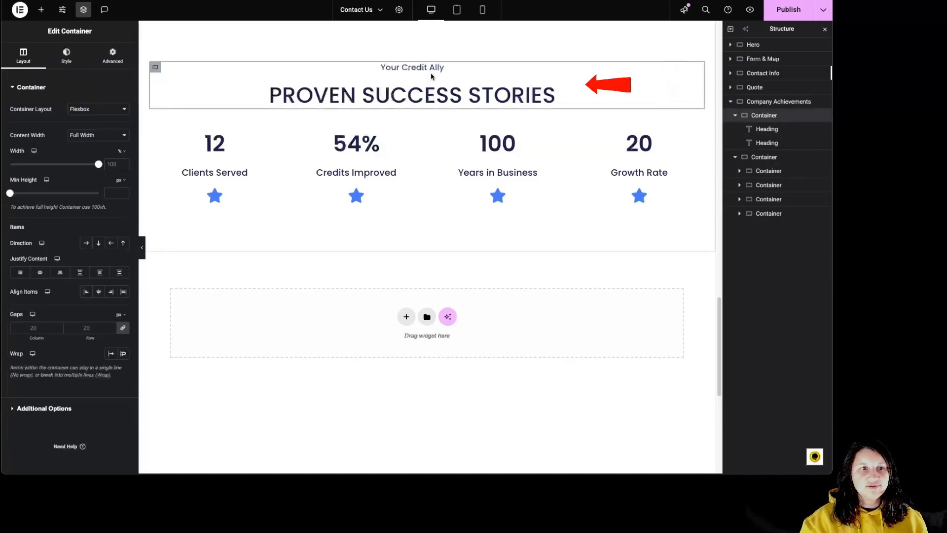
click(764, 157)
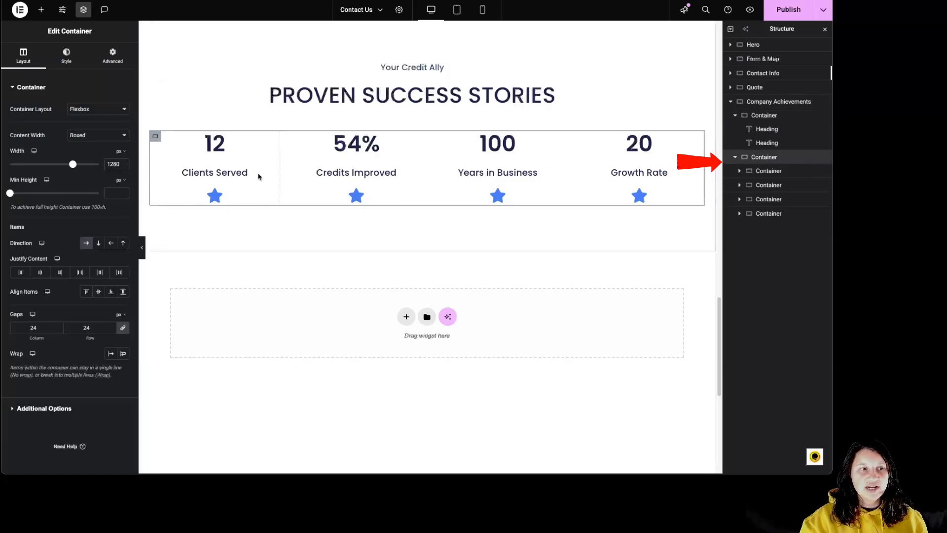
click(740, 172)
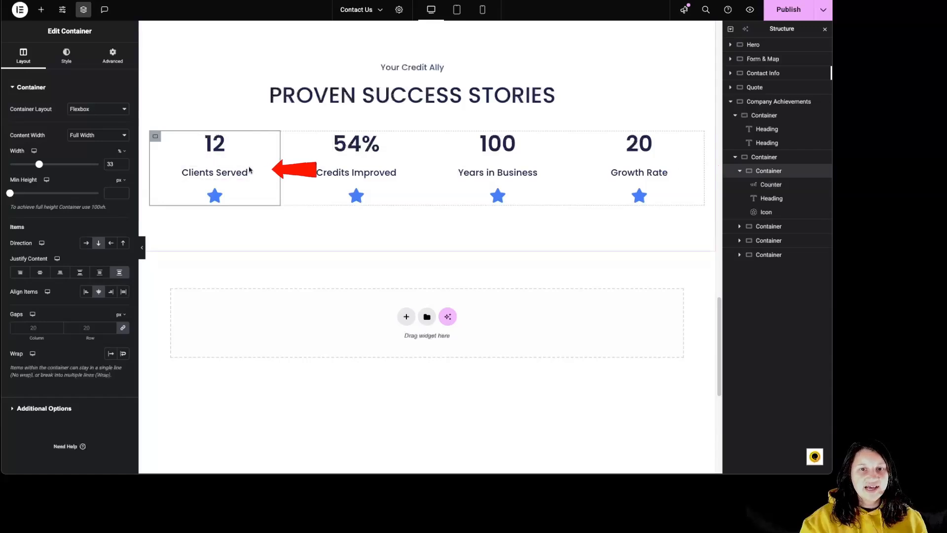
Examine the content, style and advanced settings of the "Clients Served" counter.
click(218, 146)
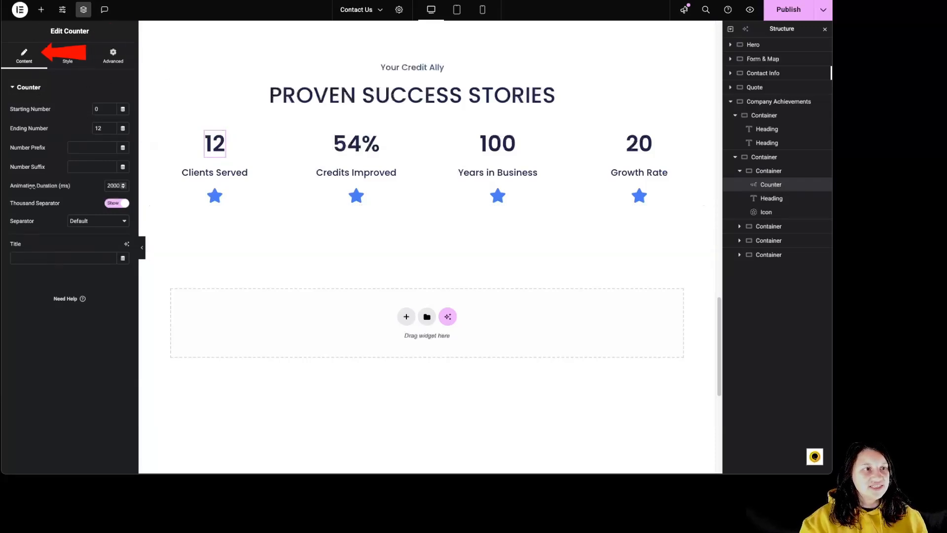
click(69, 58)
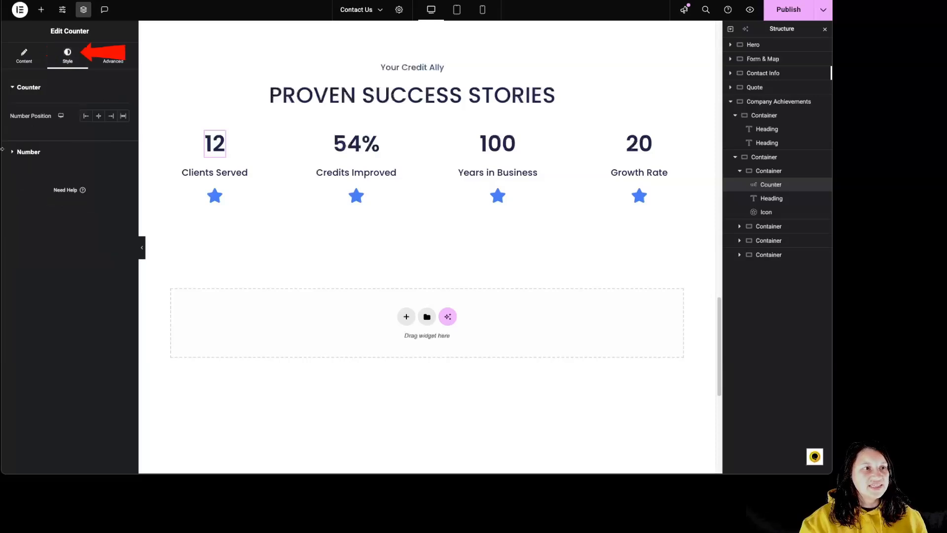
click(113, 55)
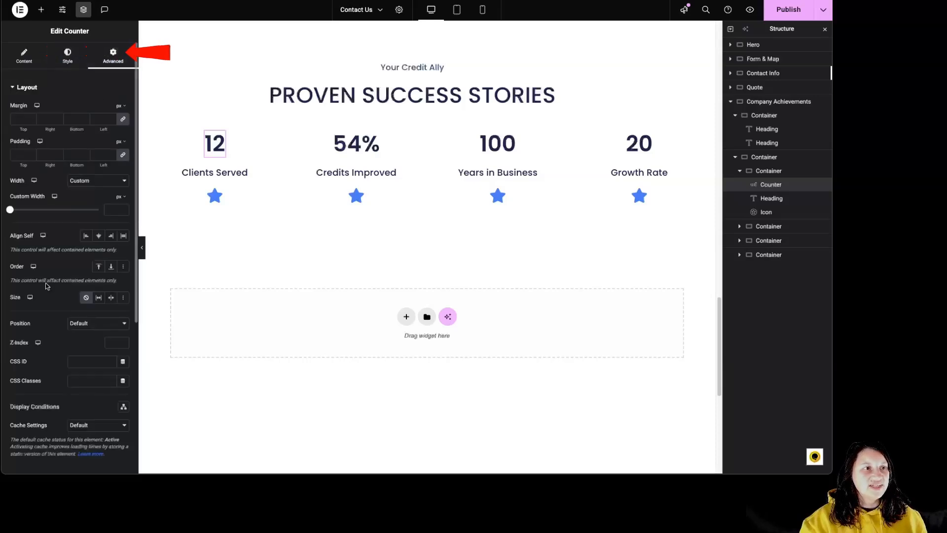
click(24, 55)
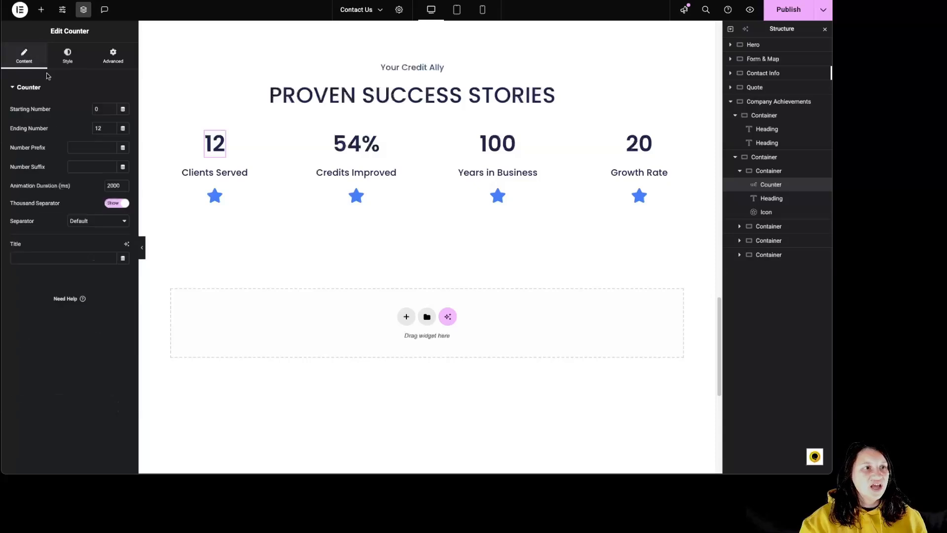
Give the "Clients Served" counter the number prefix "+" and the number suffix "%".
click(104, 109)
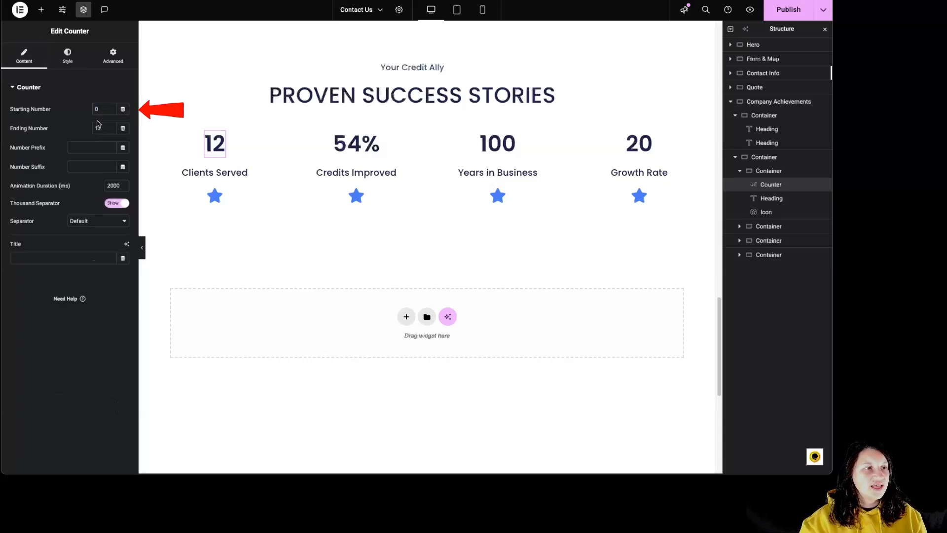
click(91, 150)
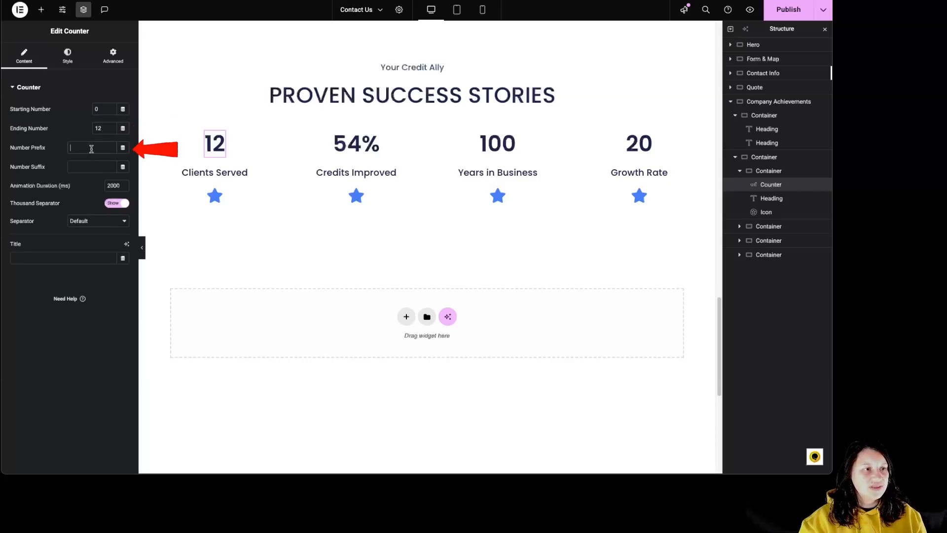
text(+)
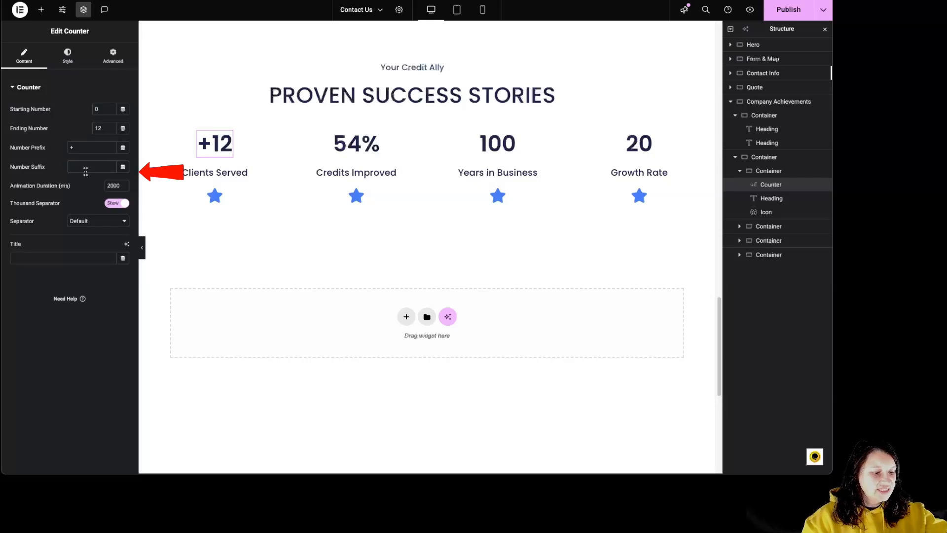
click(86, 171)
text(%)
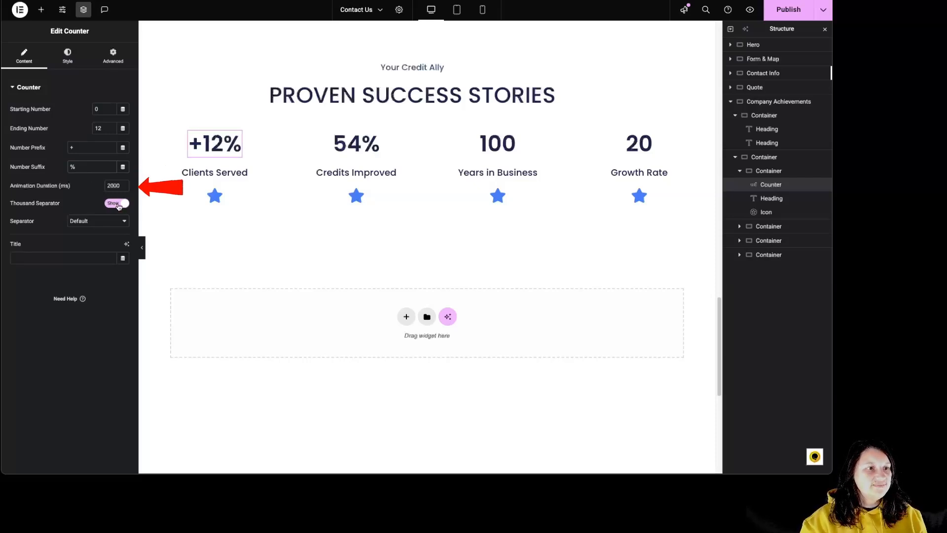
Check the thousand separator choices and set the counter's title to "clients".
click(96, 222)
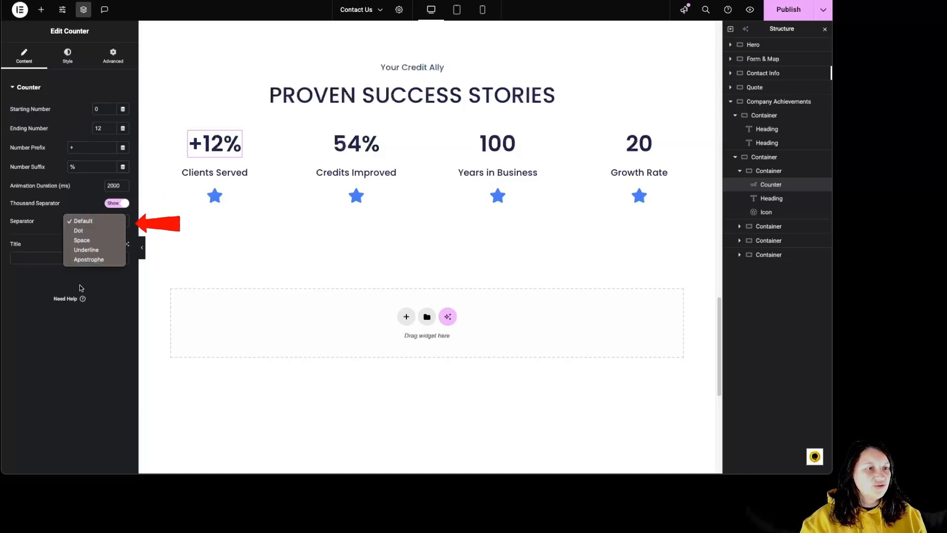
click(57, 236)
click(35, 255)
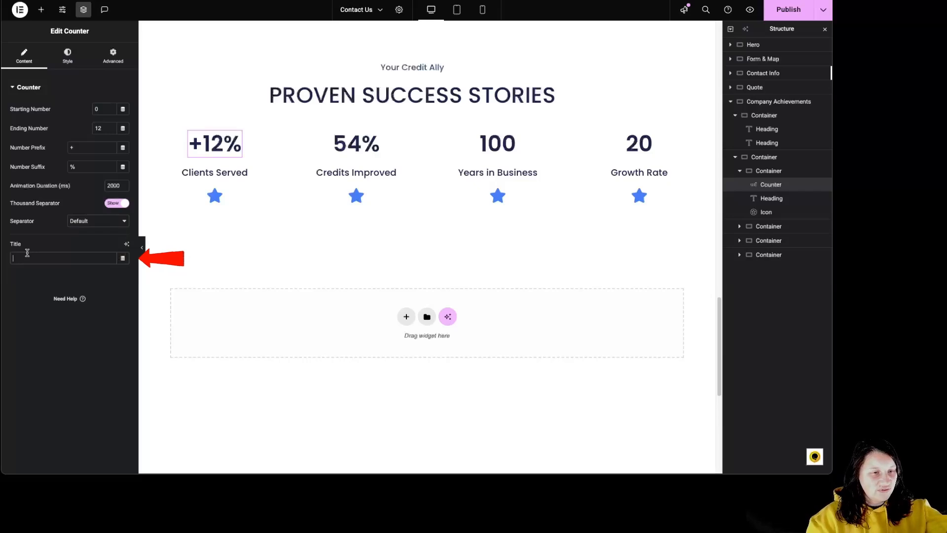
text(cl)
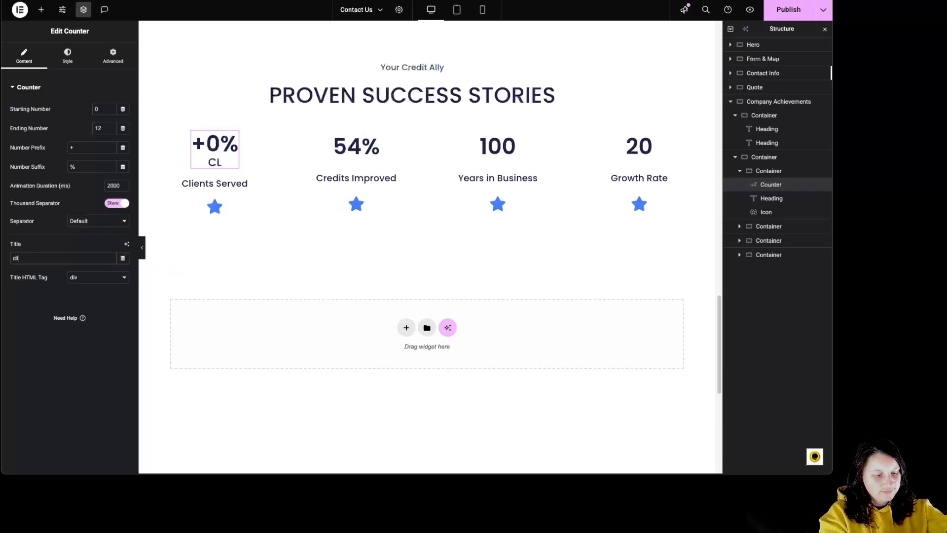
text(ients)
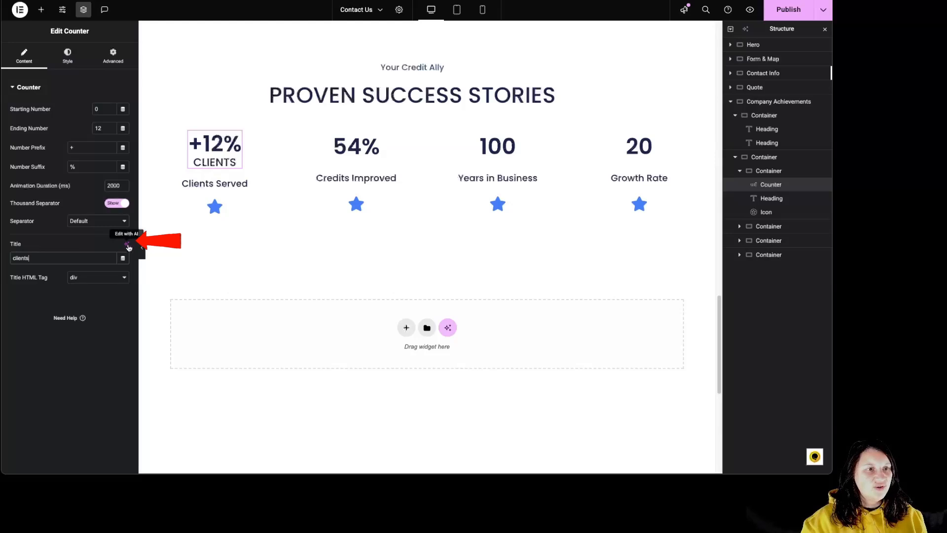
Try the counter's different title positions and set the title position to After.
click(67, 55)
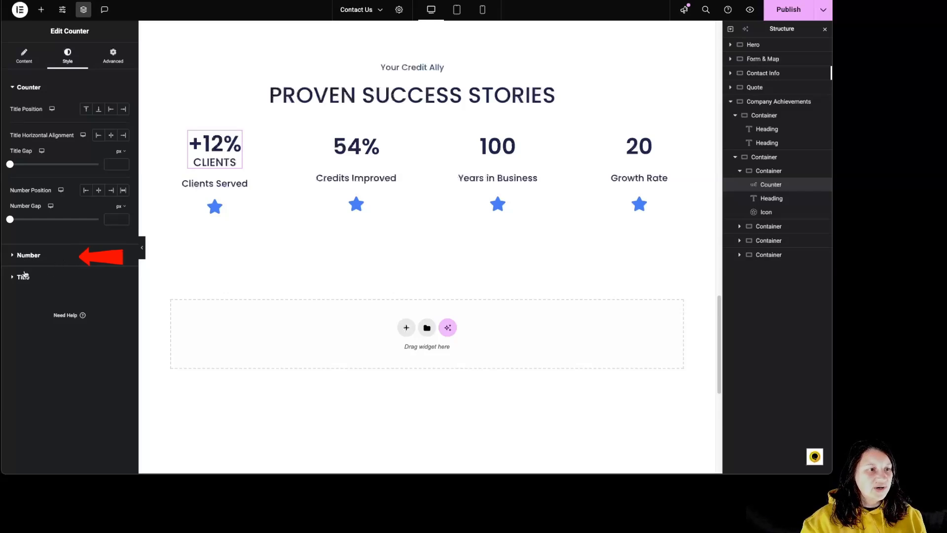
click(86, 109)
click(99, 109)
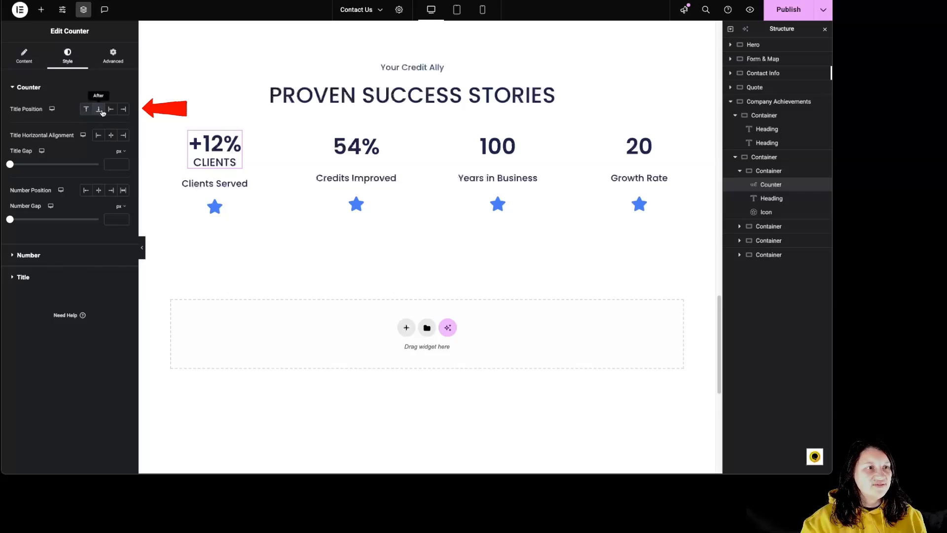
click(111, 109)
click(123, 109)
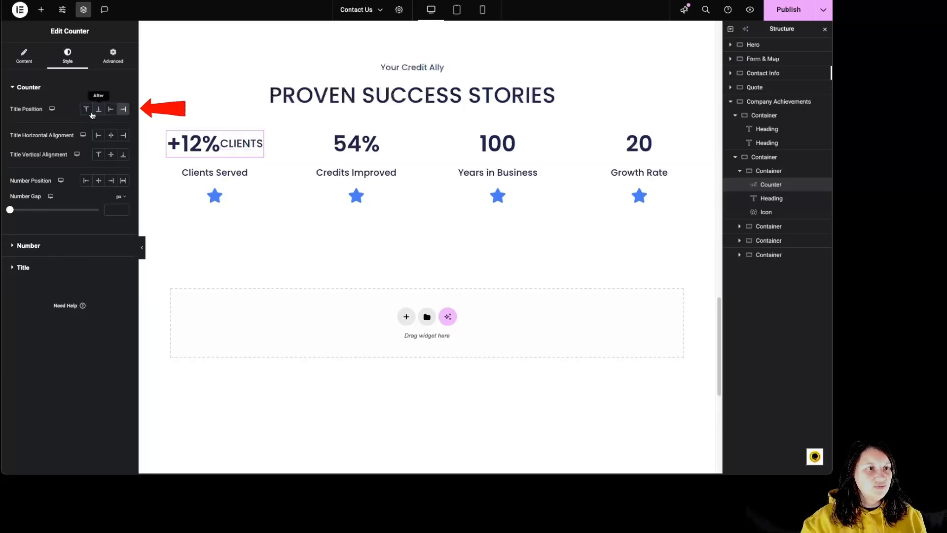
click(99, 110)
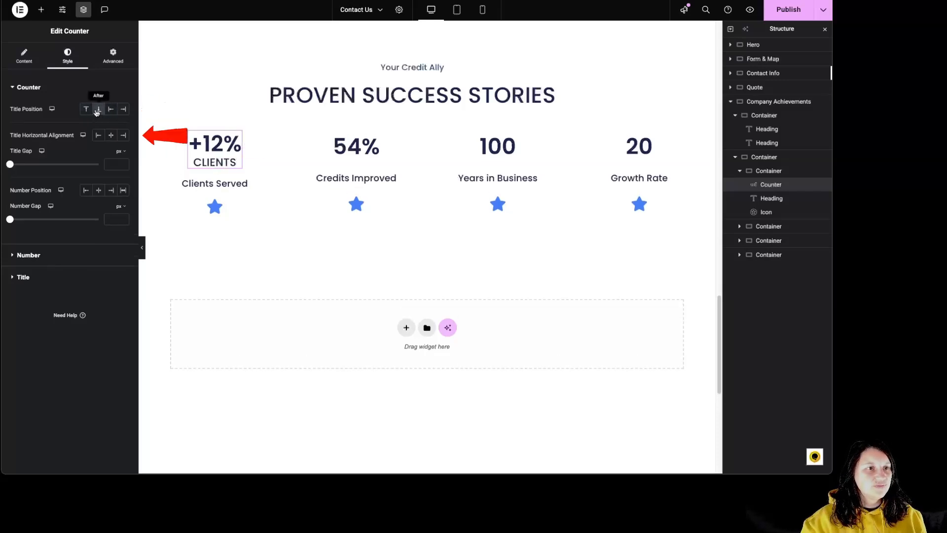
Try the title's horizontal alignments and set the alignment to Center.
click(99, 135)
click(111, 135)
click(122, 136)
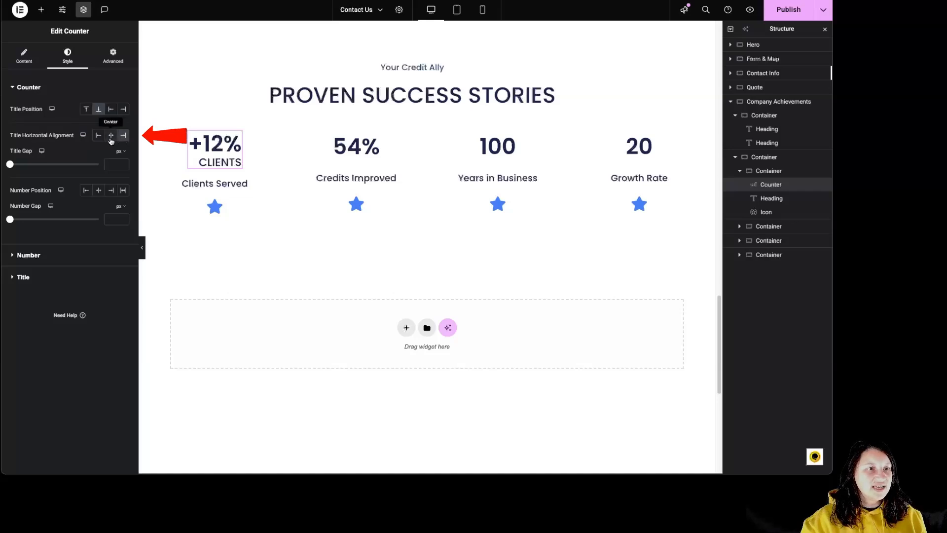
click(111, 135)
Set the counter's title gap to 7 px and its number position to stretch.
mouse_move(10, 164)
mouse_down()
mouse_move(28, 164)
mouse_move(18, 164)
mouse_up()
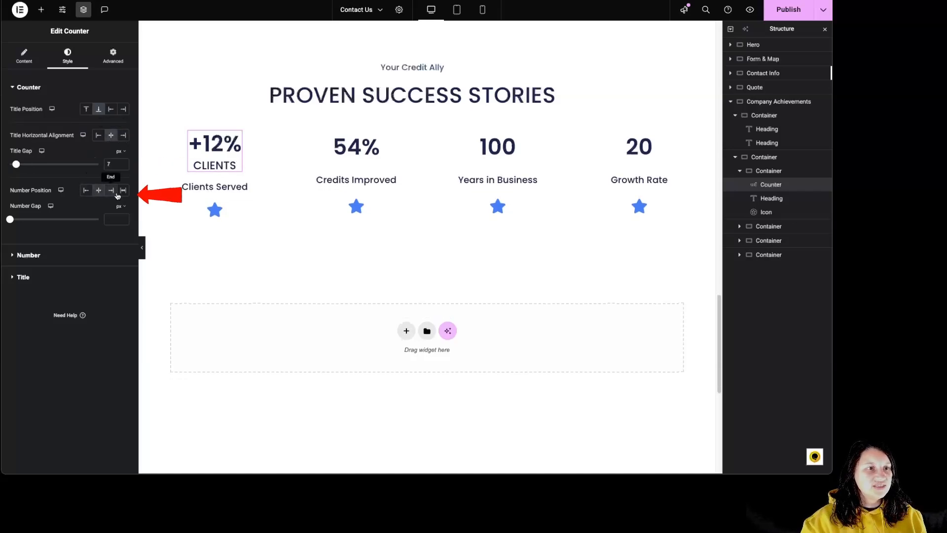
click(99, 192)
click(123, 191)
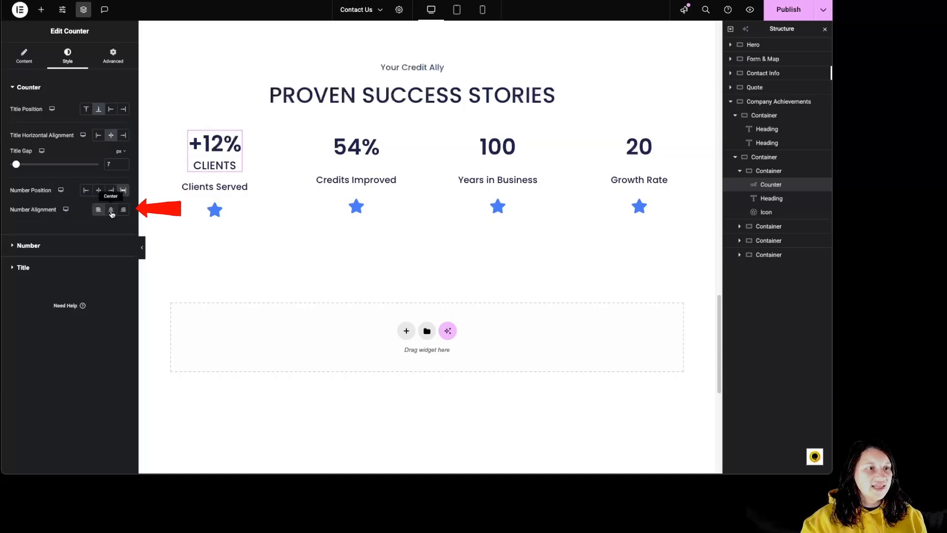
Check the custom color options for the counter's number and set its text color to the global Accent color.
click(82, 245)
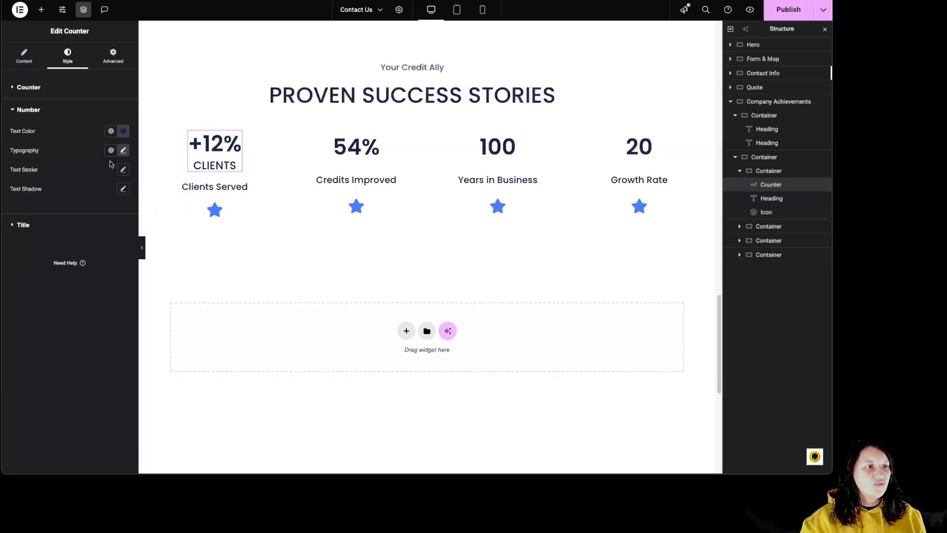
click(111, 131)
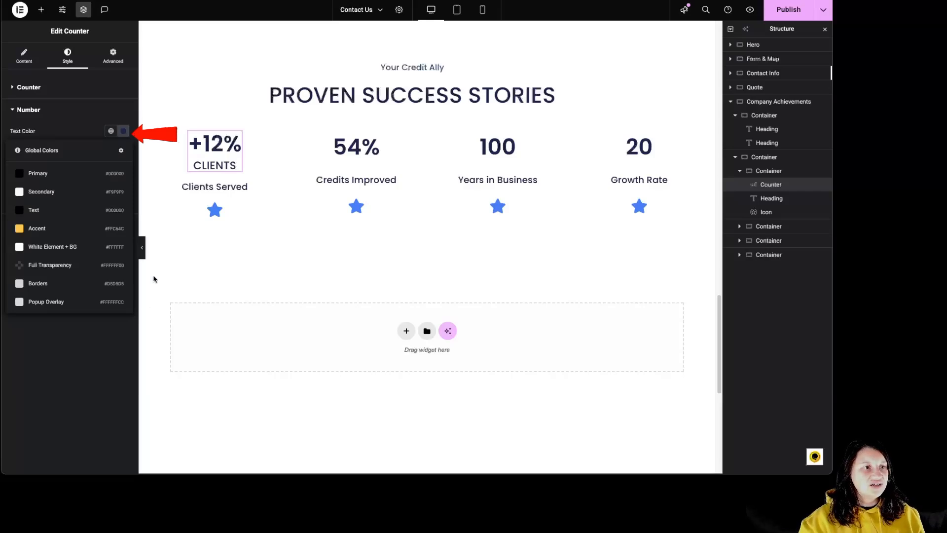
click(125, 133)
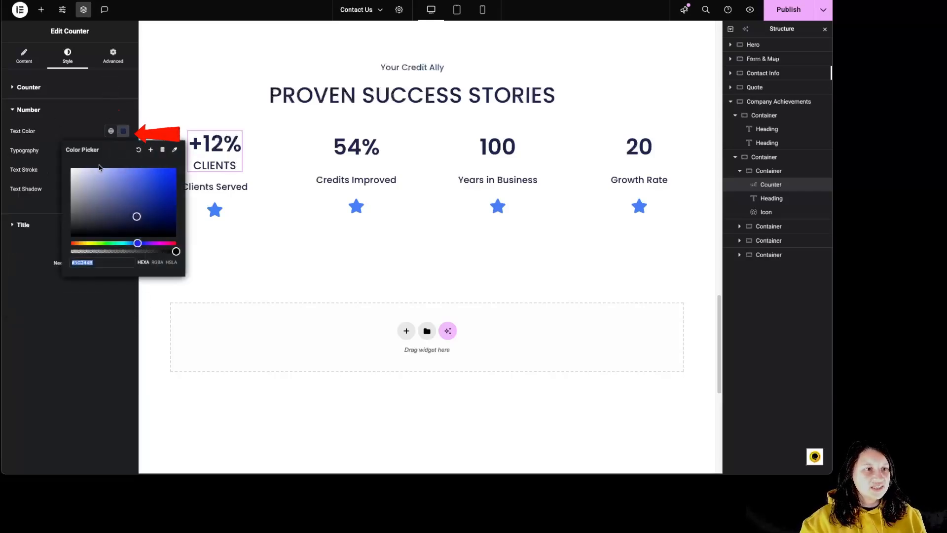
click(110, 130)
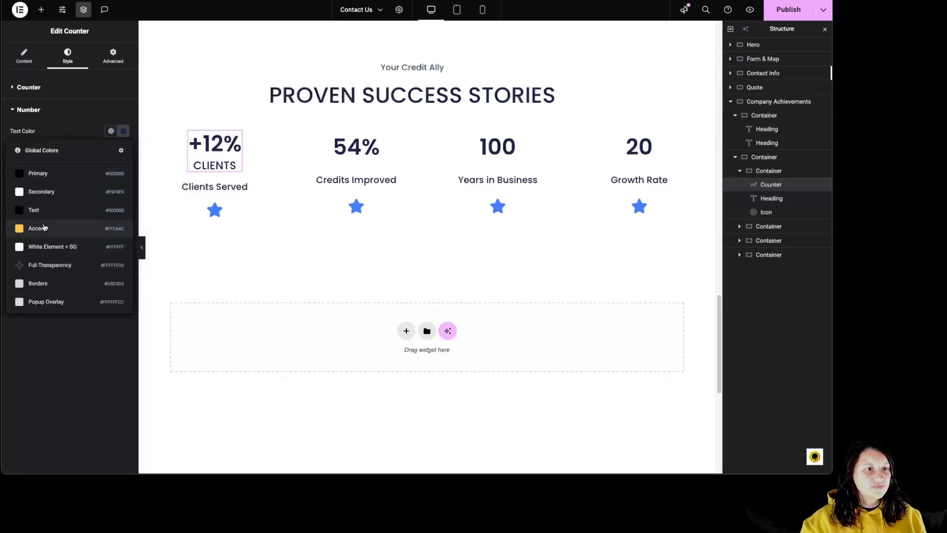
click(58, 225)
Set the counter number's font to Port Lligat Sans, its size to 69 px and its weight to 900 (Black).
click(112, 153)
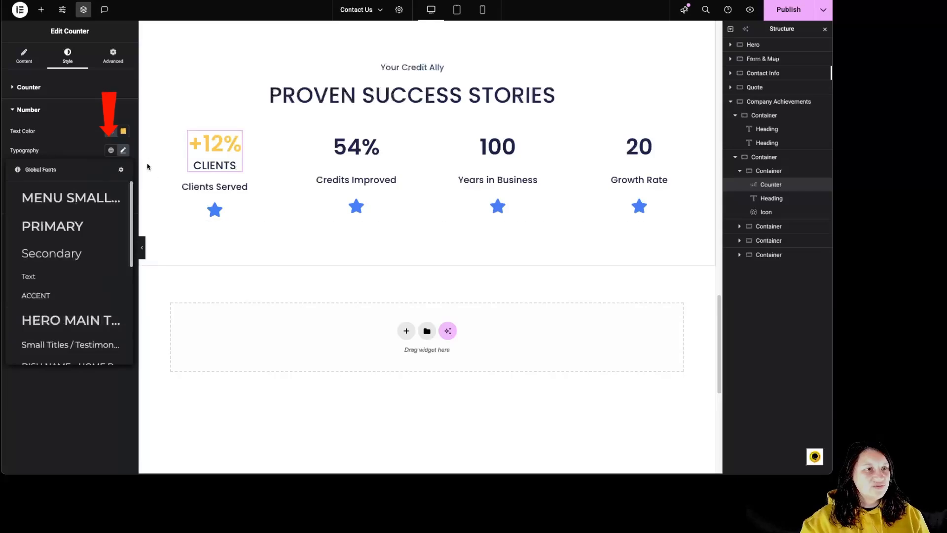
click(123, 150)
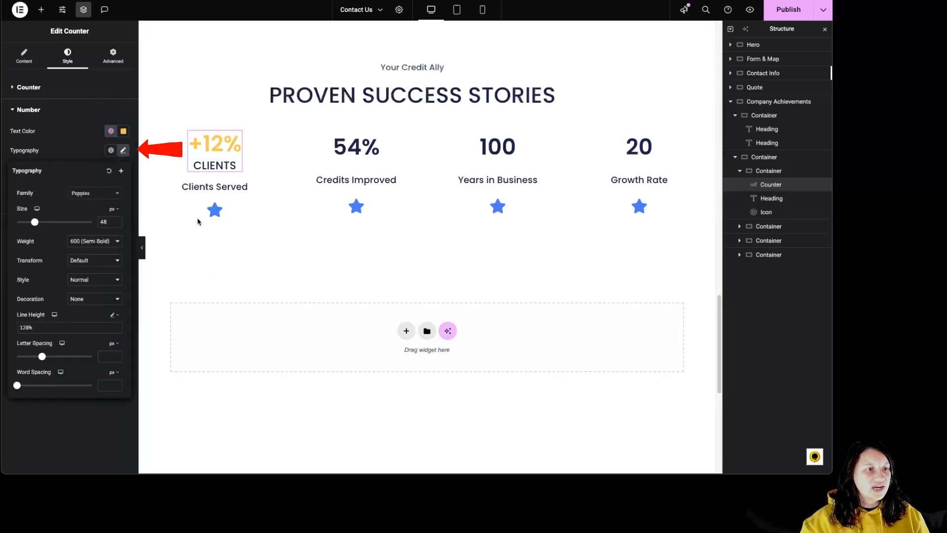
click(94, 193)
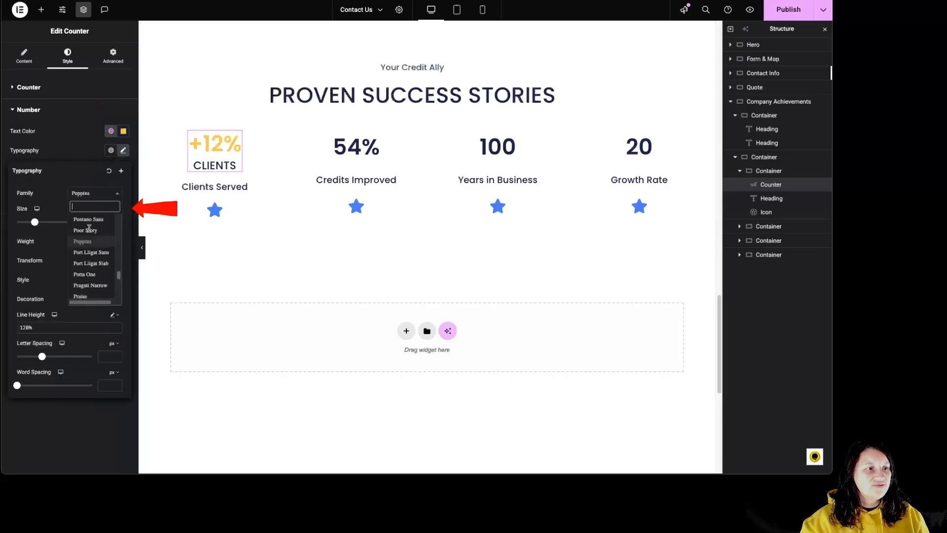
click(70, 247)
drag(34, 222, 43, 222)
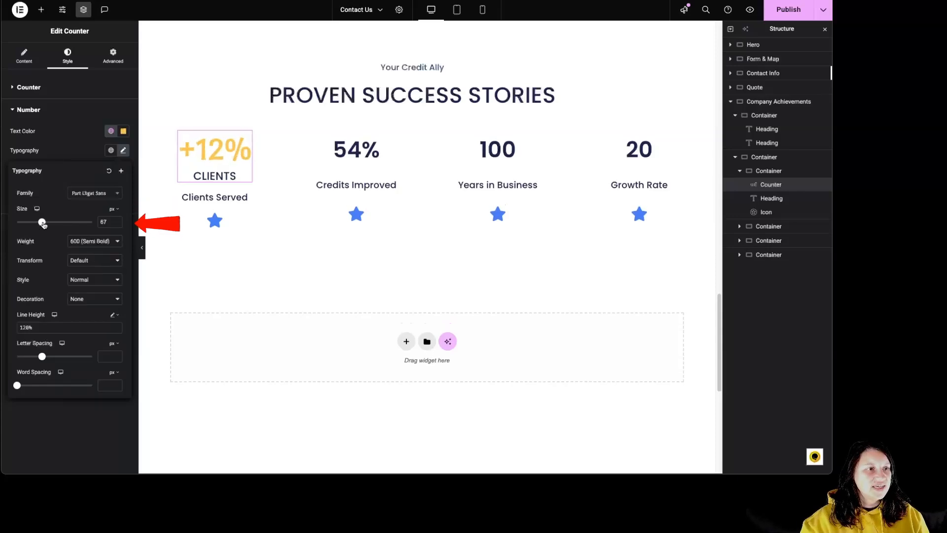
click(95, 244)
click(92, 270)
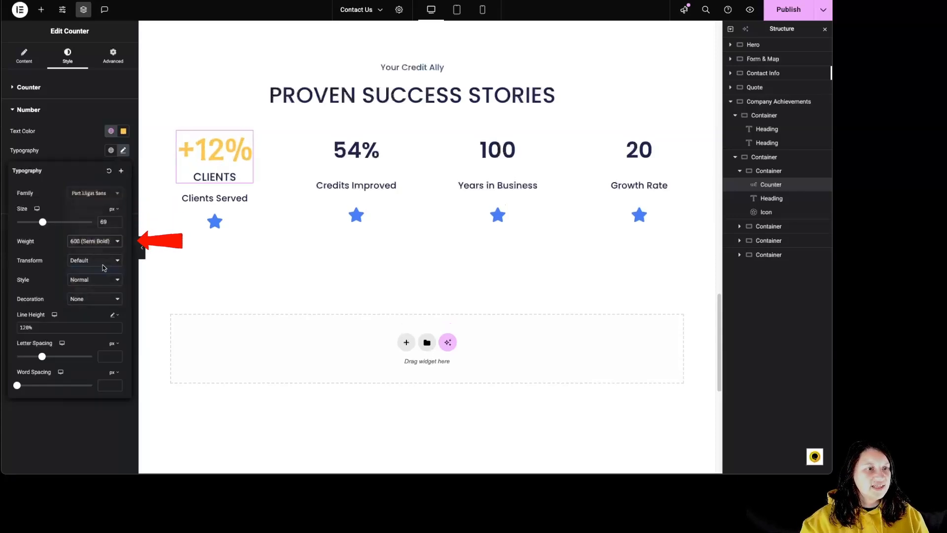
Set the counter number's text transform to Capitalize and its font style to Italic.
click(87, 261)
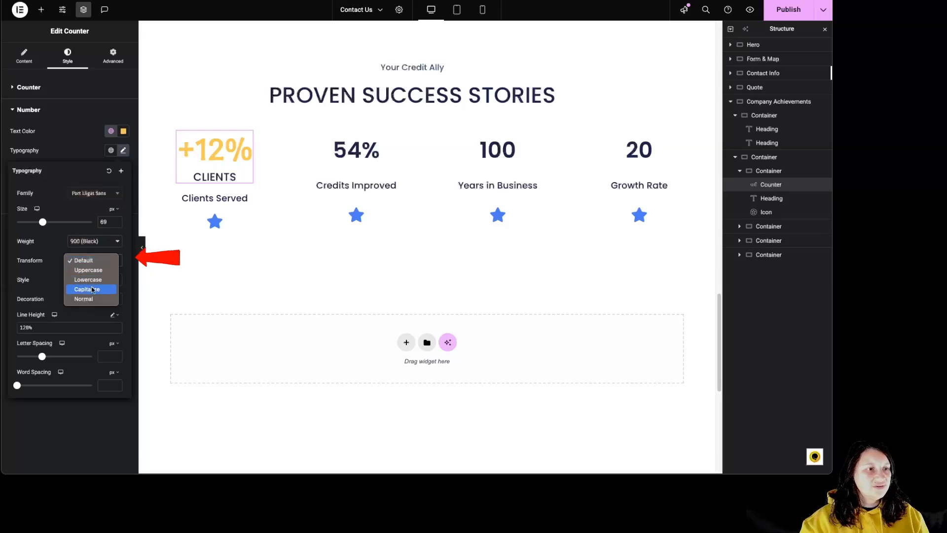
click(92, 289)
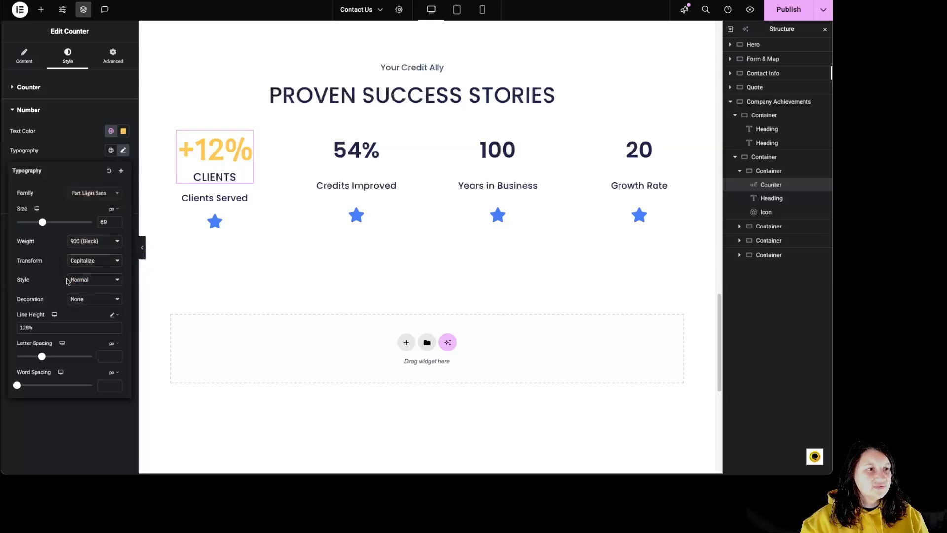
click(85, 280)
click(83, 289)
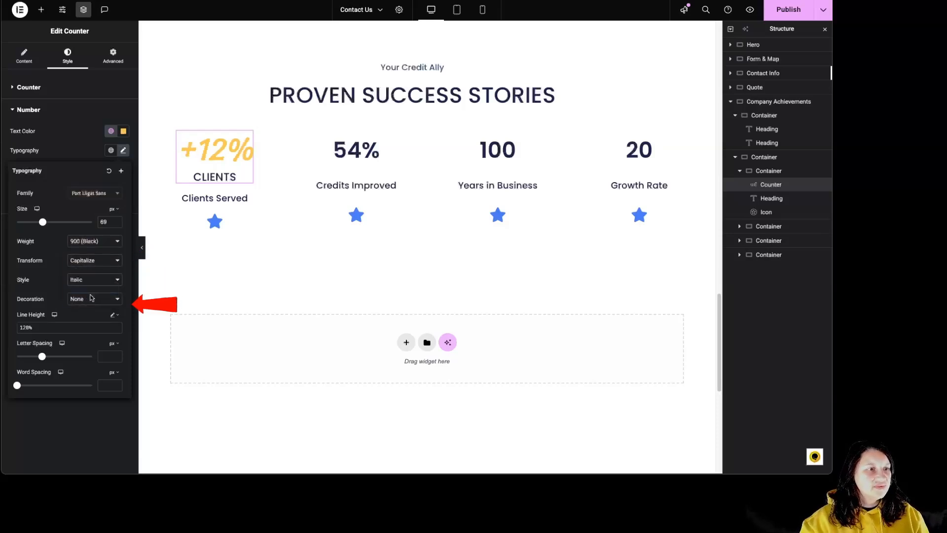
Check the number's decoration and line height, and set letter spacing to 2.5 px and word spacing to 7 px.
click(81, 299)
click(54, 327)
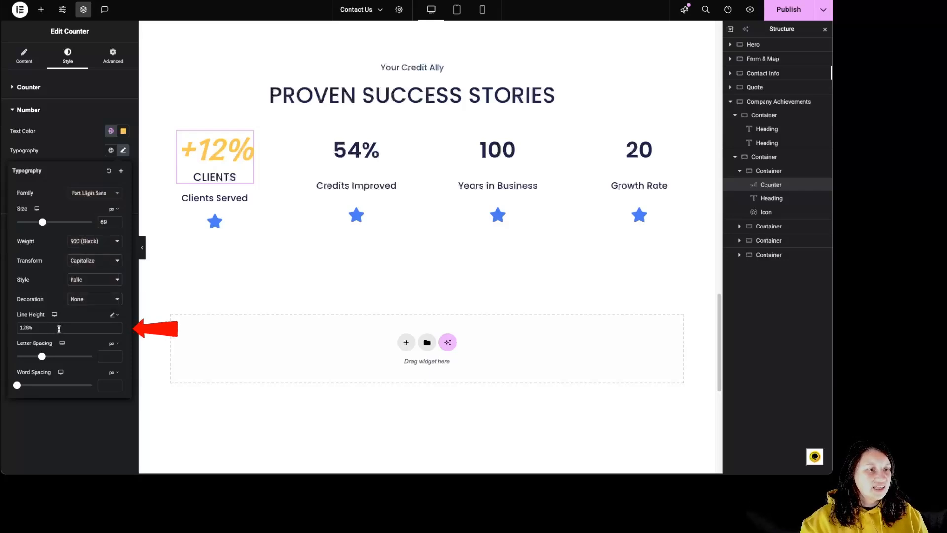
drag(43, 358, 55, 358)
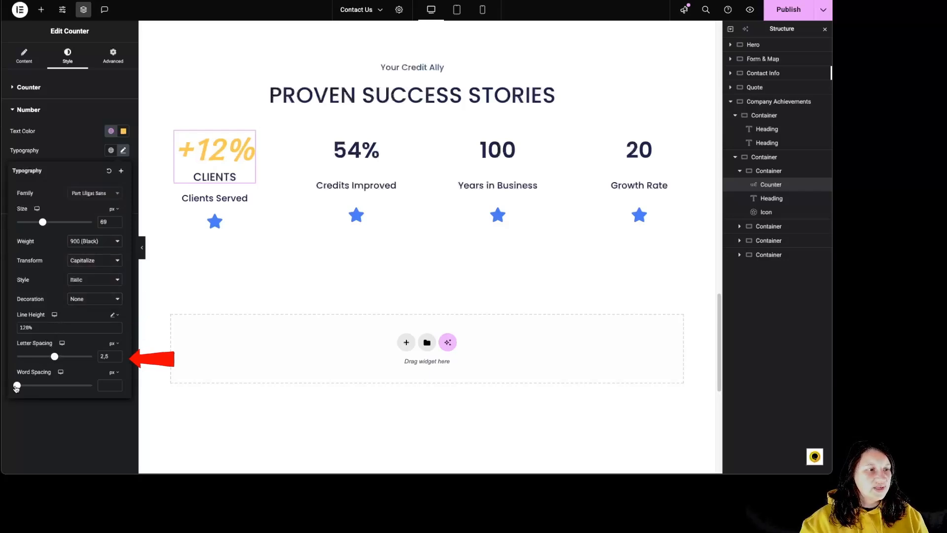
drag(16, 386, 27, 386)
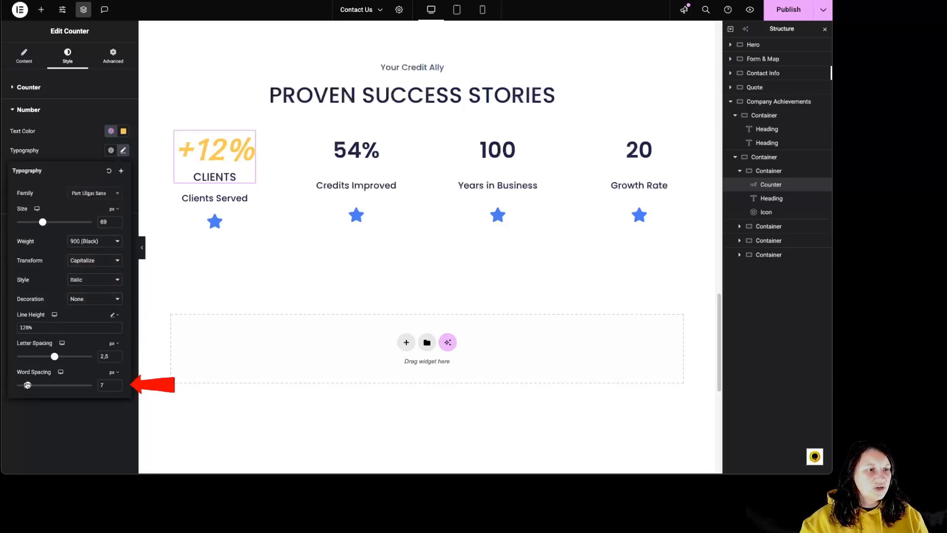
click(65, 156)
Give the counter's number a 1 px text stroke in color #FF7373.
click(123, 170)
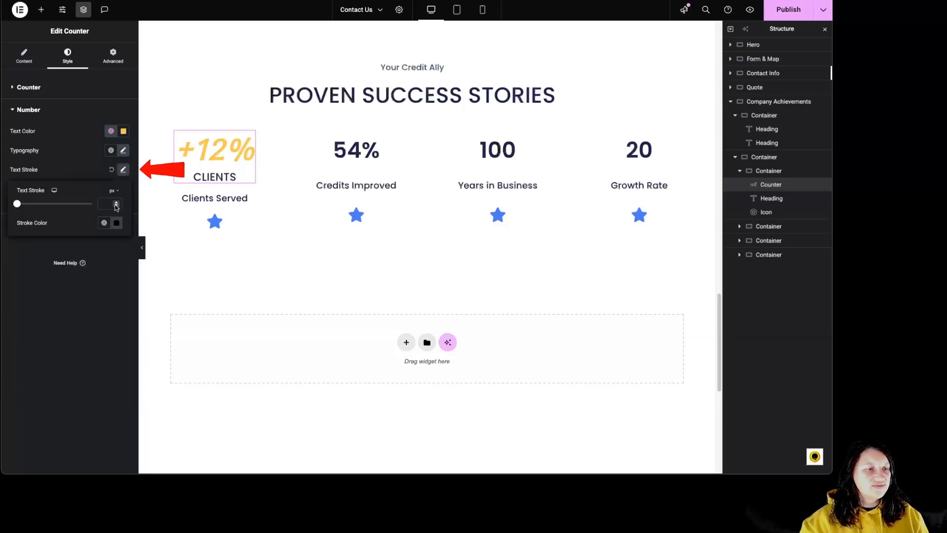
drag(16, 203, 24, 205)
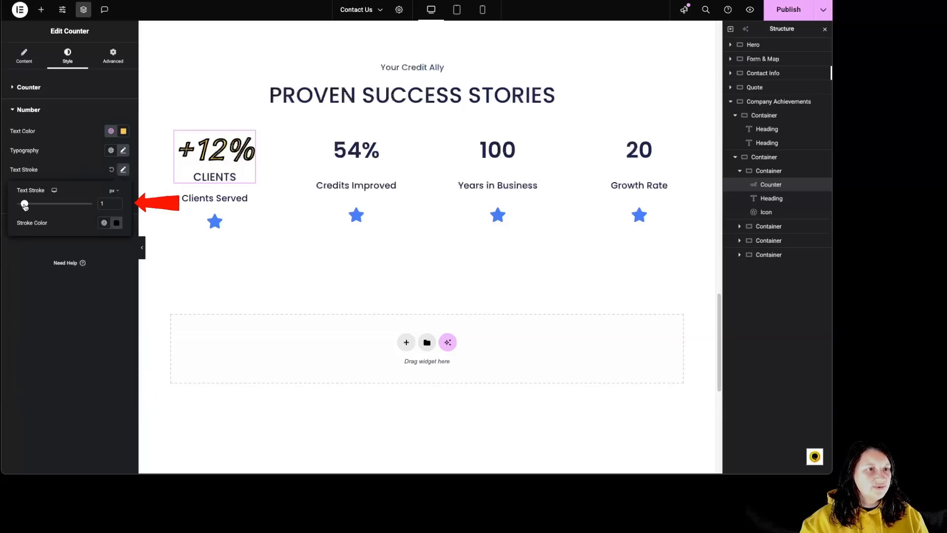
click(117, 223)
click(121, 258)
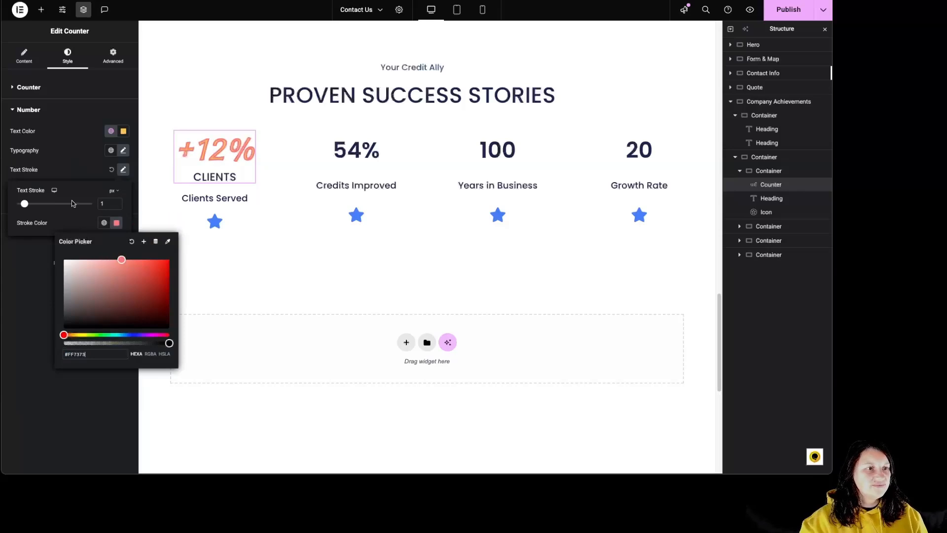
click(79, 170)
Add a blurred black text shadow to the counter's number with 0.77 opacity, horizontal offset 41 and vertical offset 30.
click(122, 189)
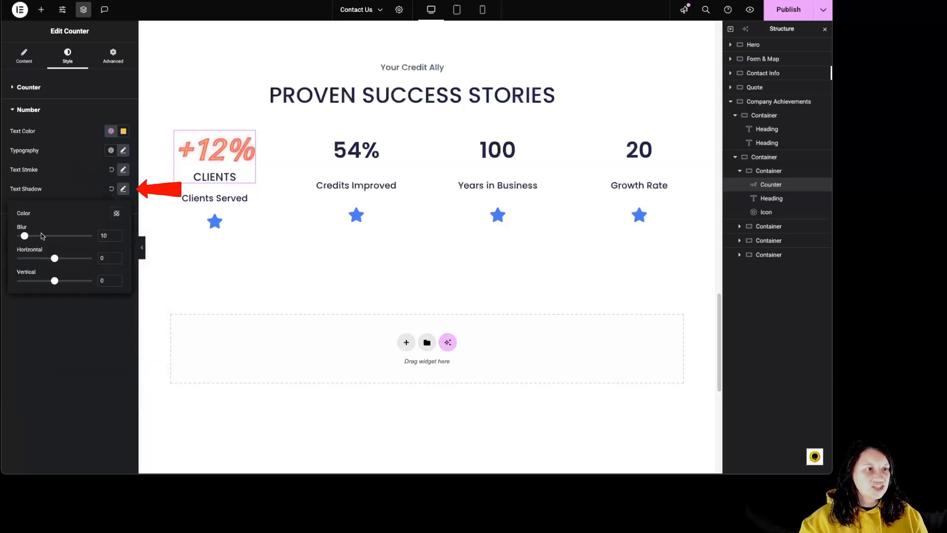
click(117, 213)
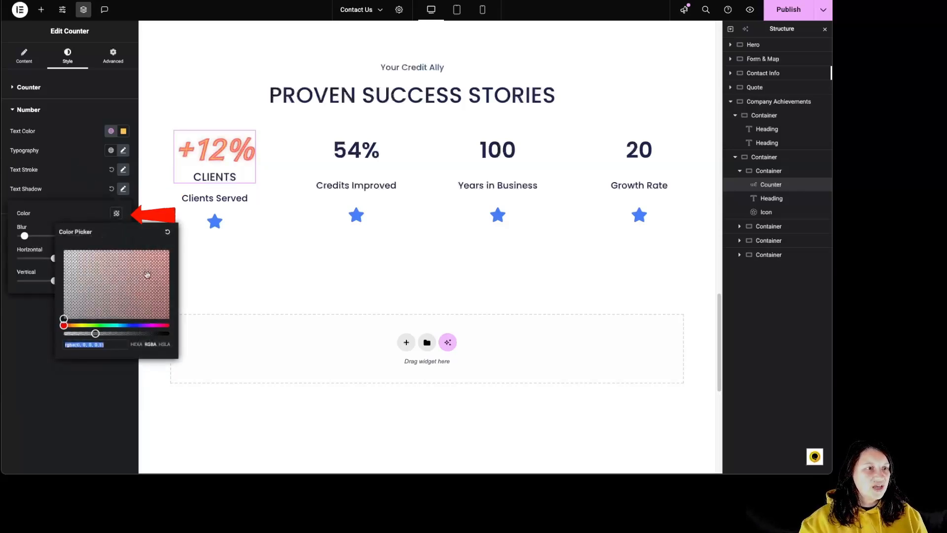
click(122, 334)
click(145, 336)
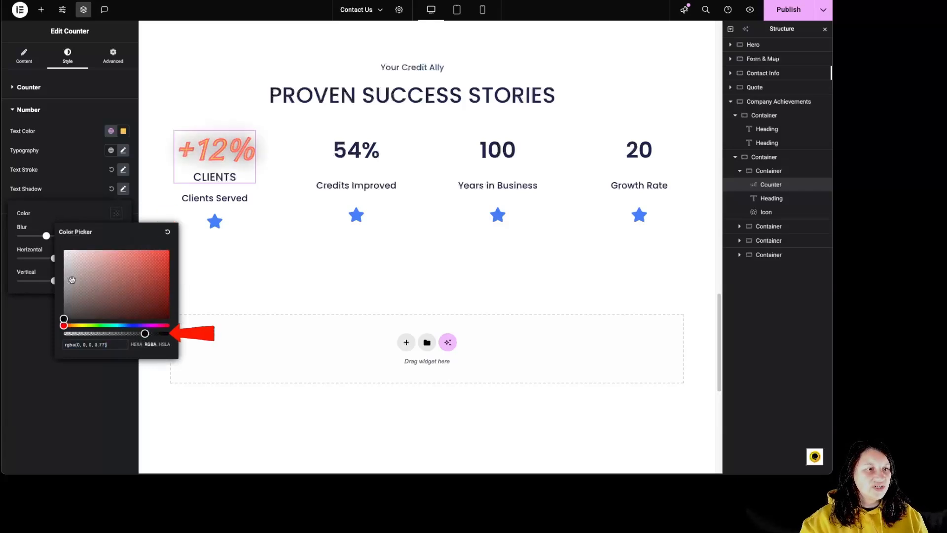
click(47, 216)
drag(46, 237, 65, 282)
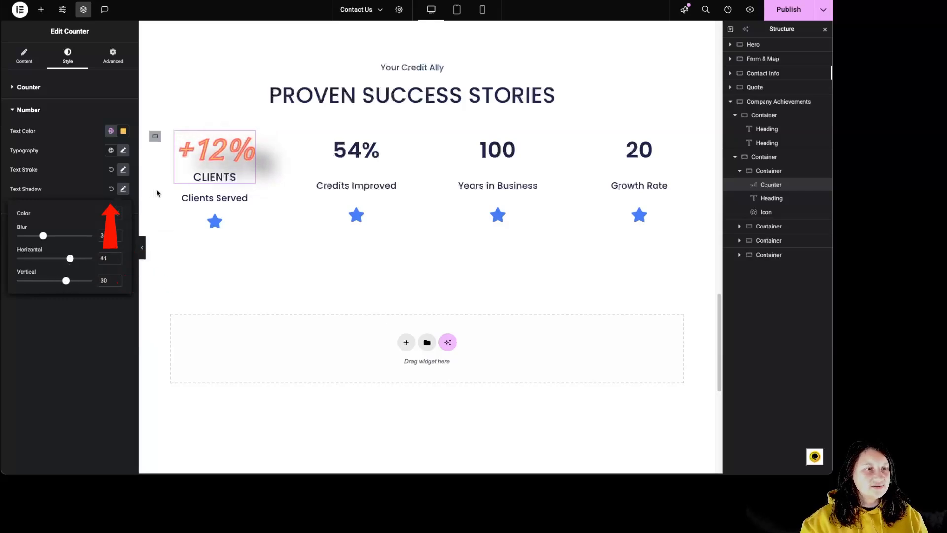
Reset the number's text shadow and text stroke to default, and review the counter's title style and advanced settings.
click(112, 191)
click(112, 170)
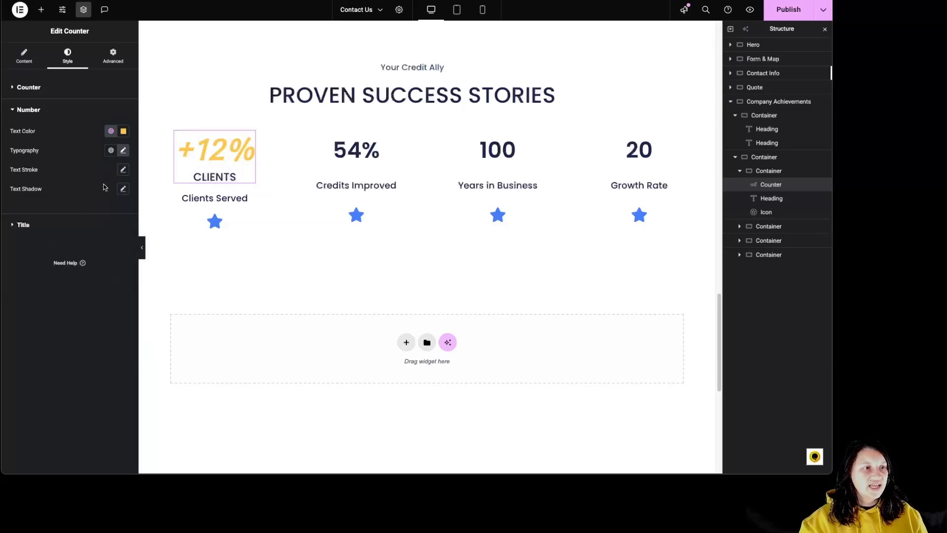
click(25, 225)
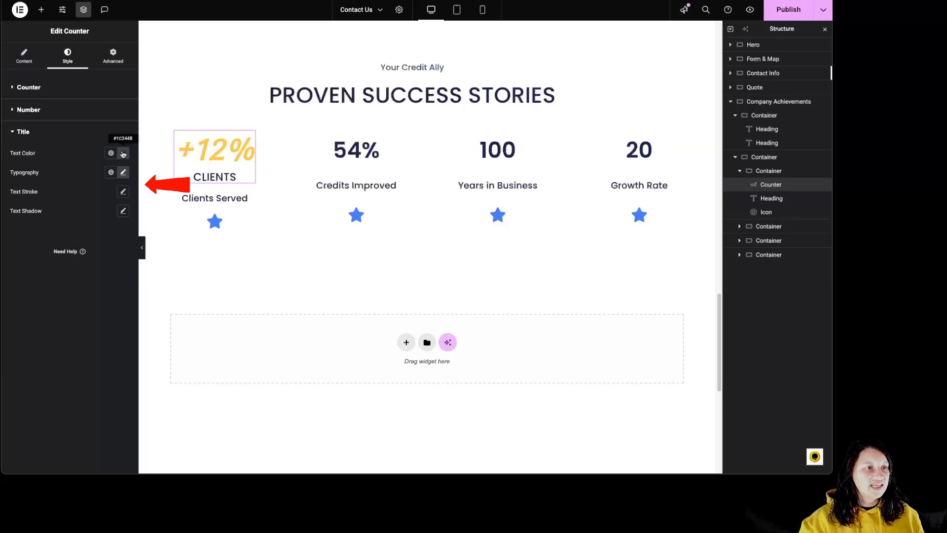
click(113, 55)
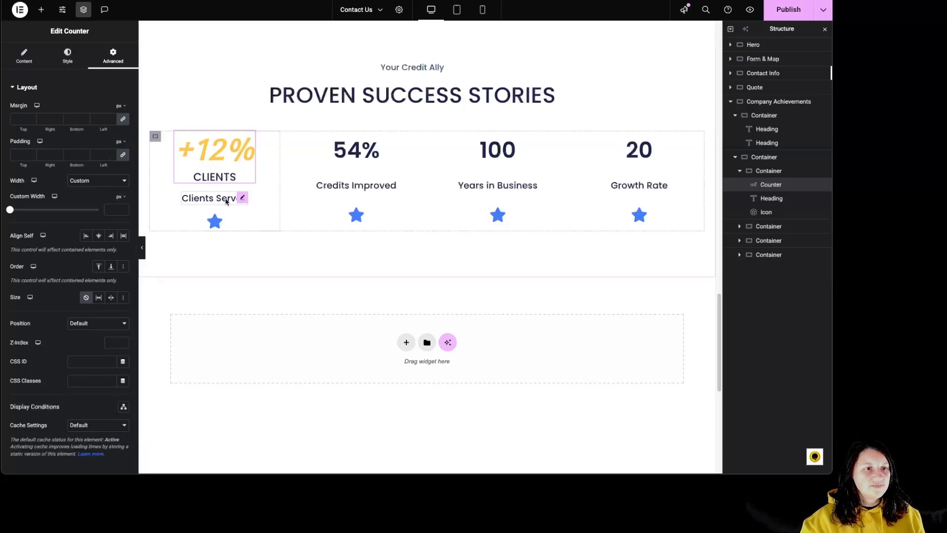
Copy the Credits Improved counter and paste its style onto the Clients Served counter.
right_click(355, 157)
click(377, 201)
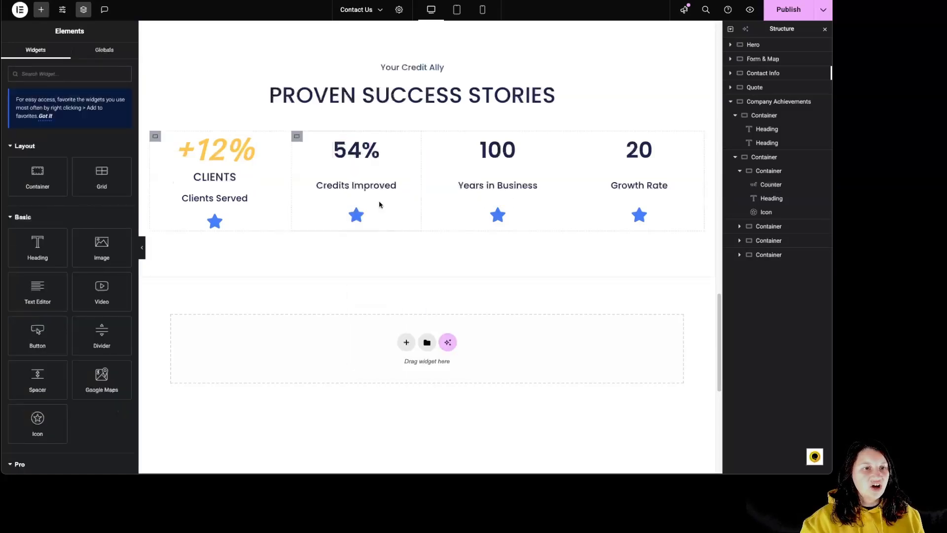
right_click(222, 150)
click(300, 231)
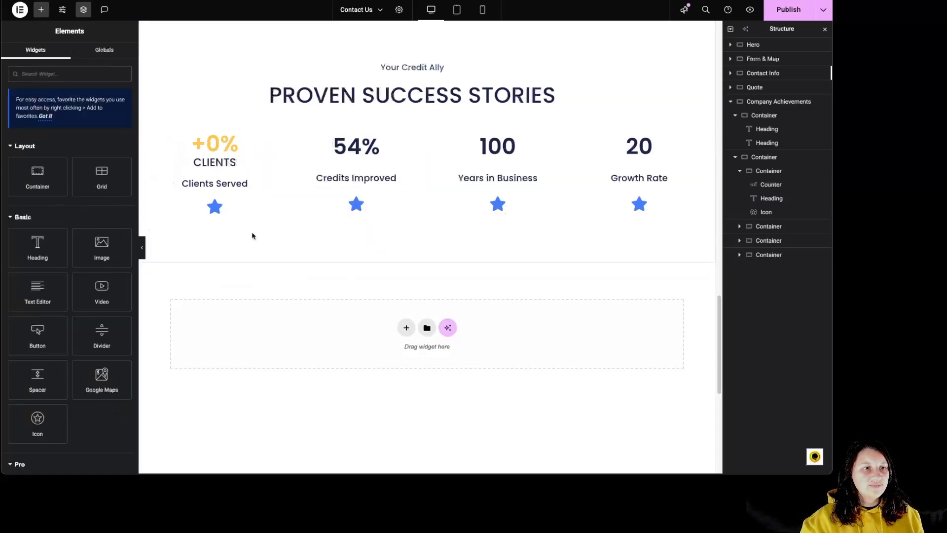
Clear the title text of the Clients Served counter.
click(216, 165)
click(23, 55)
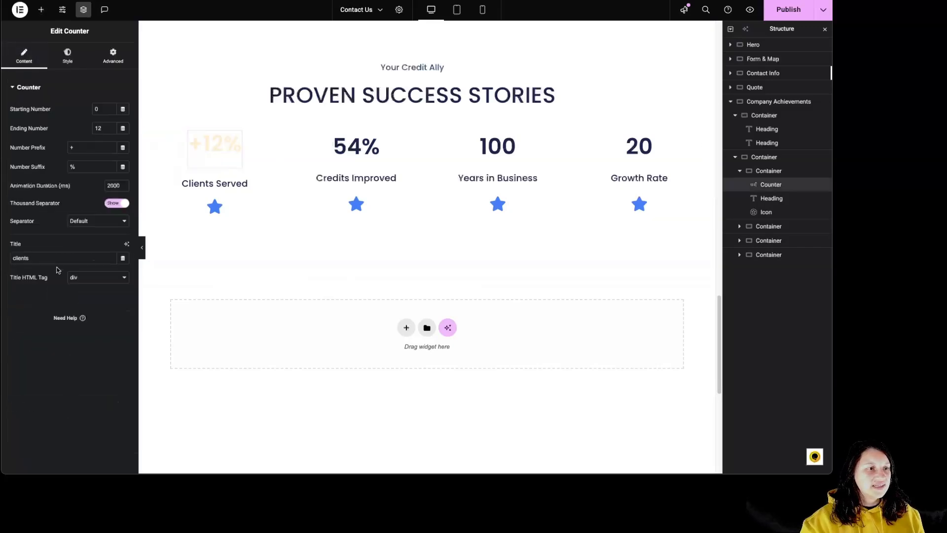
drag(59, 258, 2, 257)
key(BackSpace)
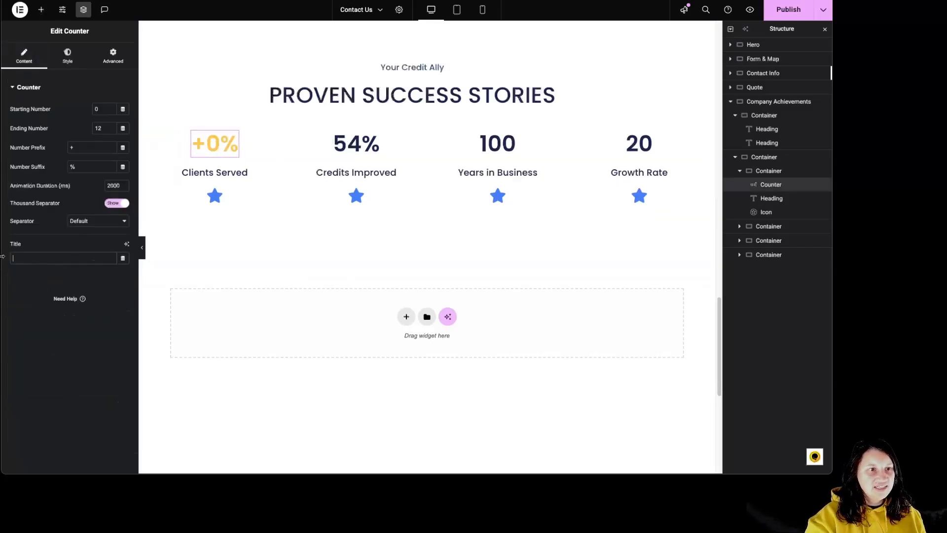
Set the text color of the Clients Served counter's number to the global Primary color.
click(79, 56)
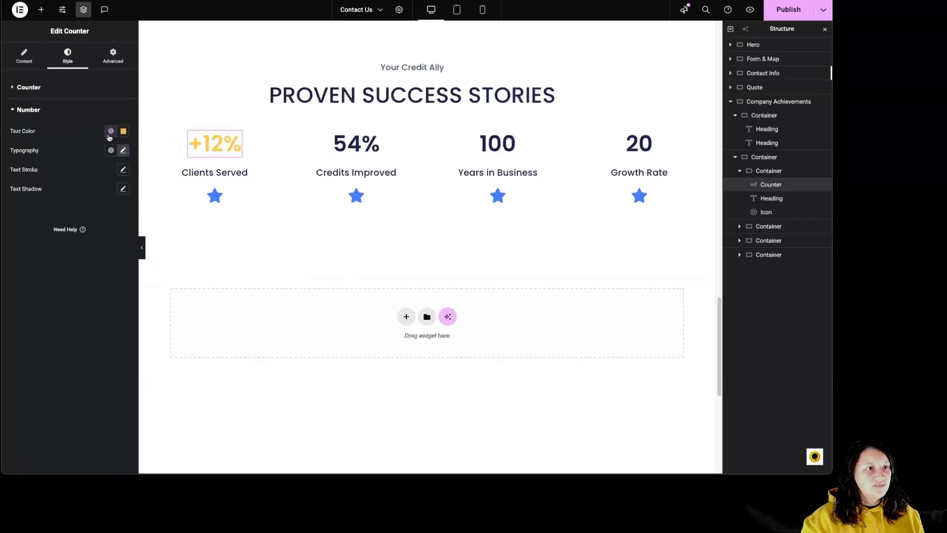
click(110, 132)
click(49, 181)
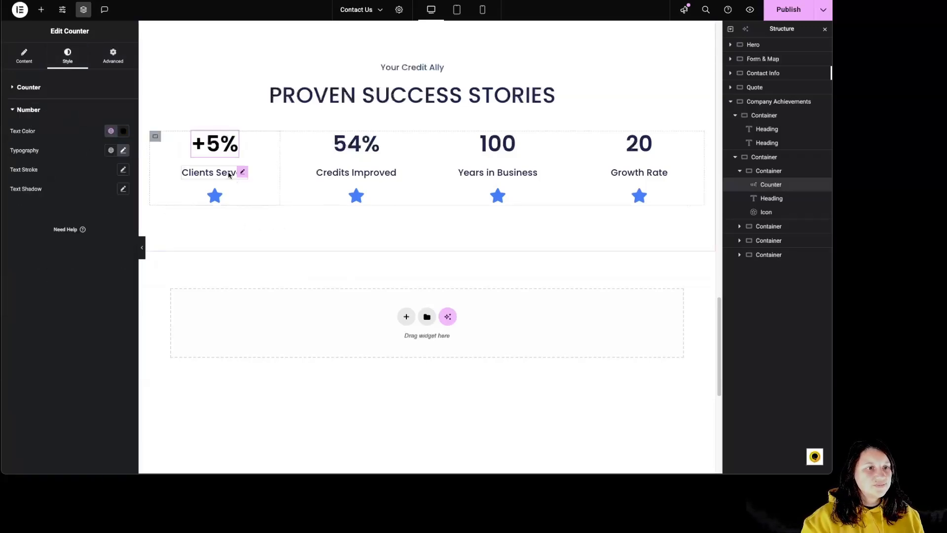
Replace the star icon below Clients Served with the Store icon from the icon library and set its view to Stacked.
click(228, 174)
click(217, 196)
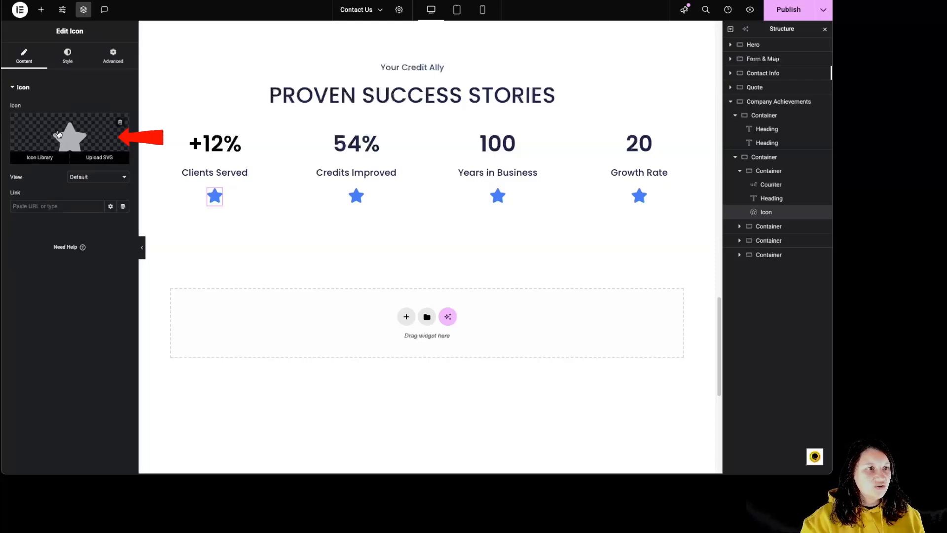
click(66, 130)
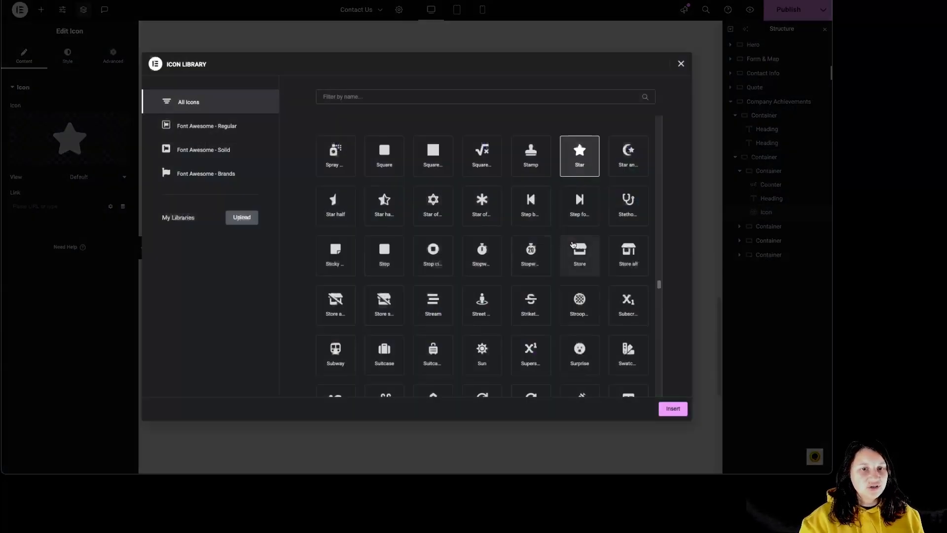
click(580, 255)
click(679, 411)
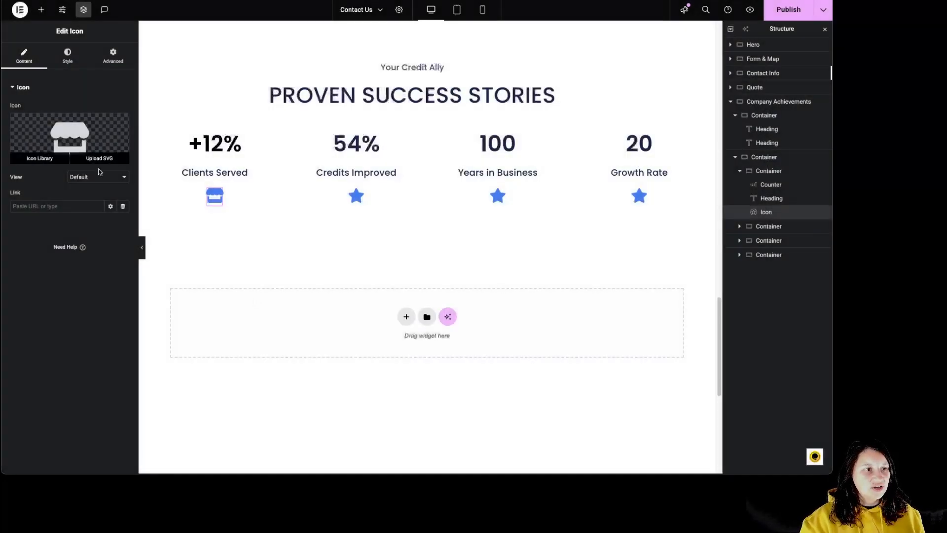
click(101, 178)
click(98, 187)
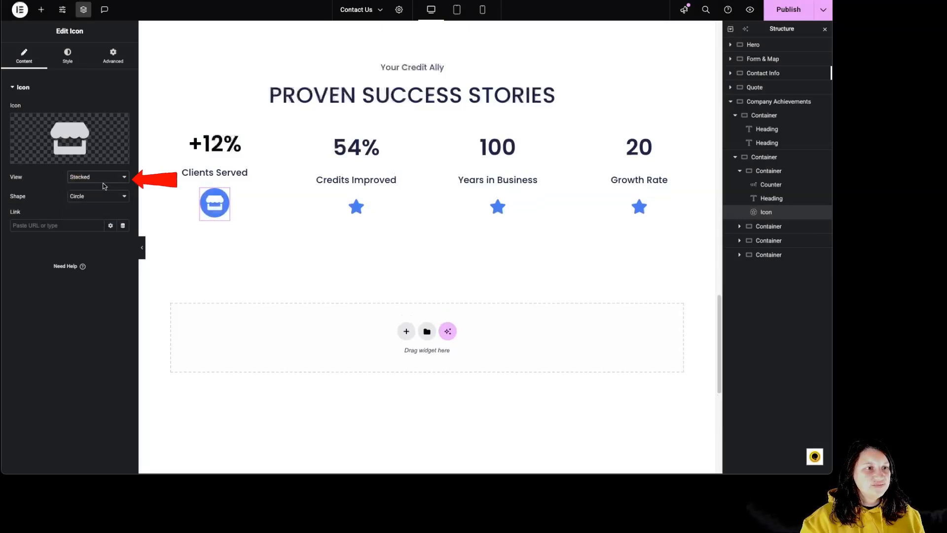
Try the Framed view on the Clients Served store icon and return the view to Default.
click(97, 188)
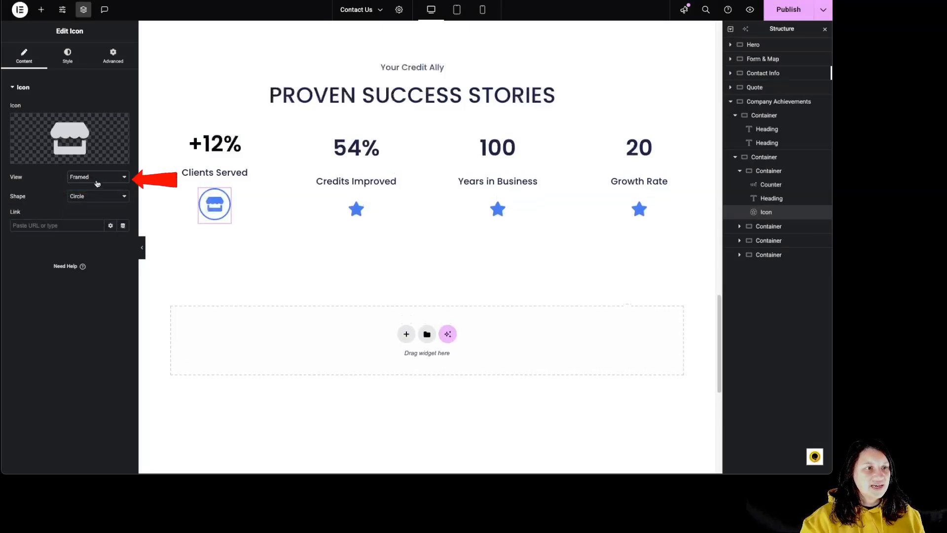
click(87, 177)
click(83, 158)
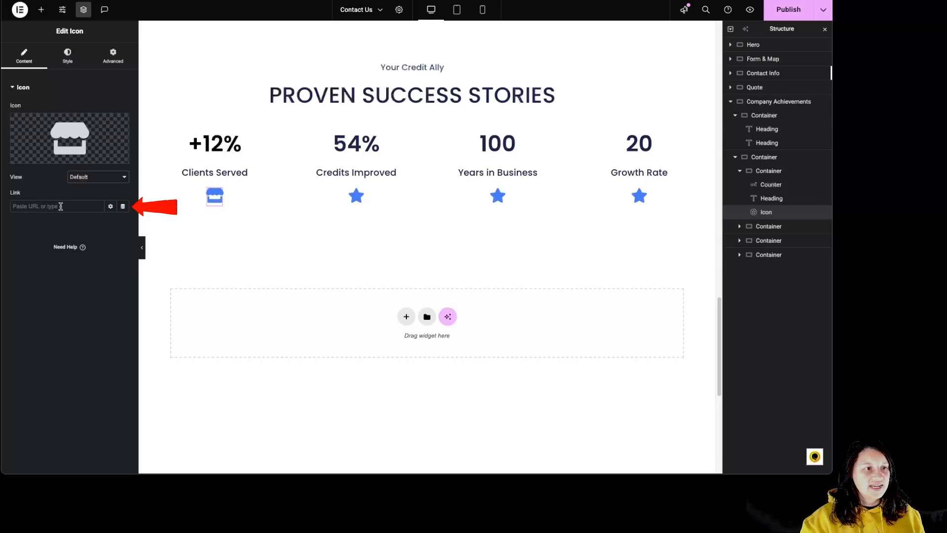
Inspect the store icon's link options and the dynamic tags offered for its link.
click(111, 207)
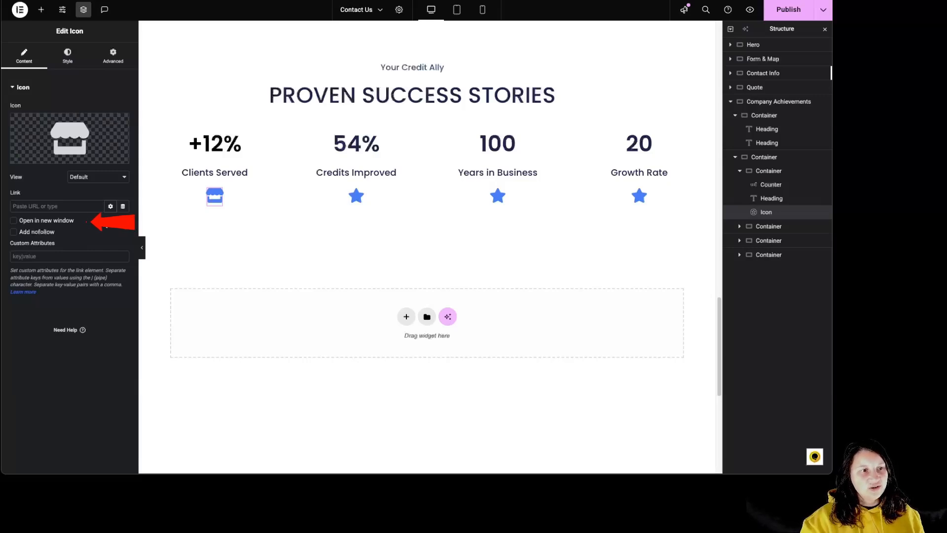
click(123, 208)
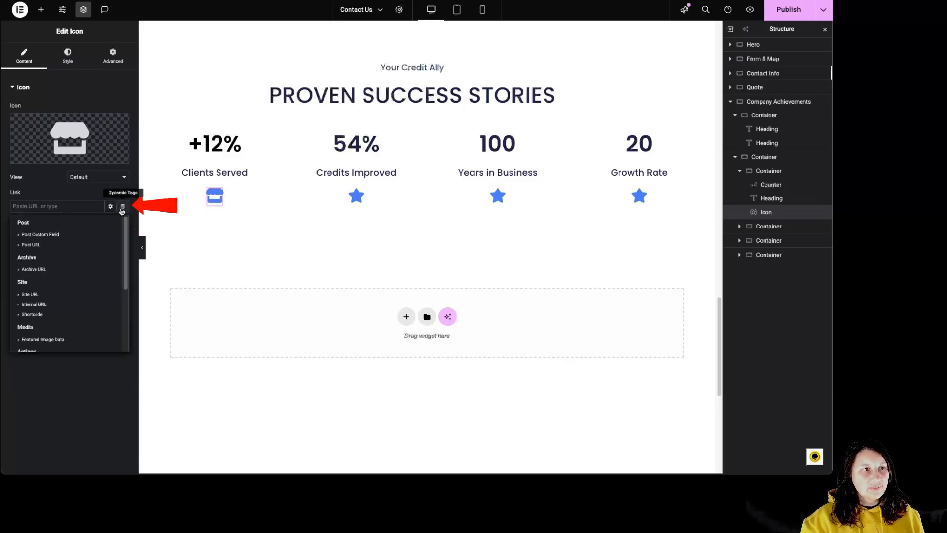
click(122, 208)
Set the store icon's primary color to the global Accent color.
click(69, 60)
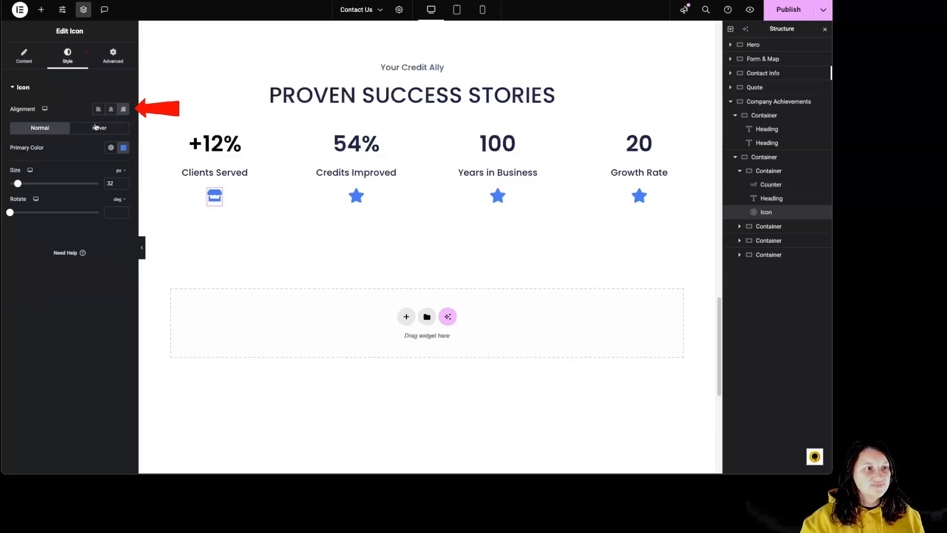
click(124, 148)
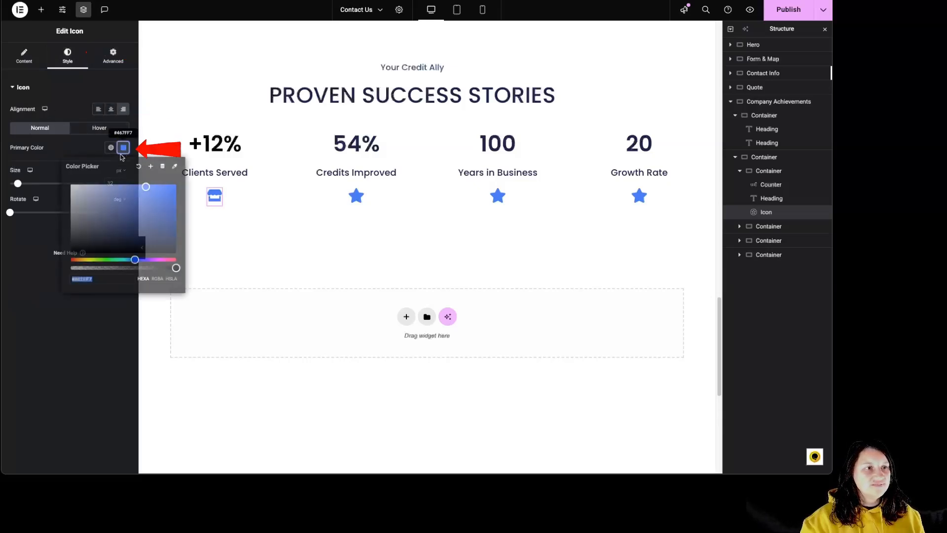
click(144, 223)
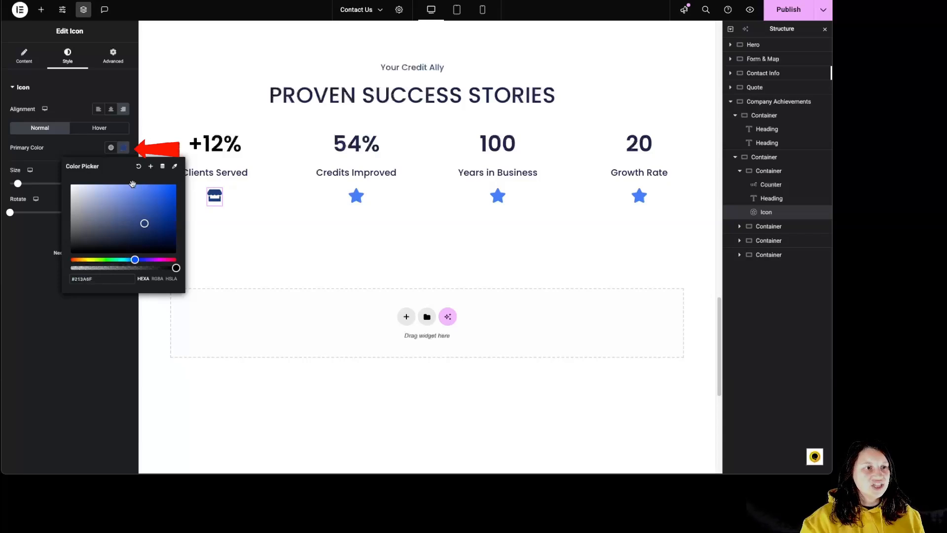
click(110, 149)
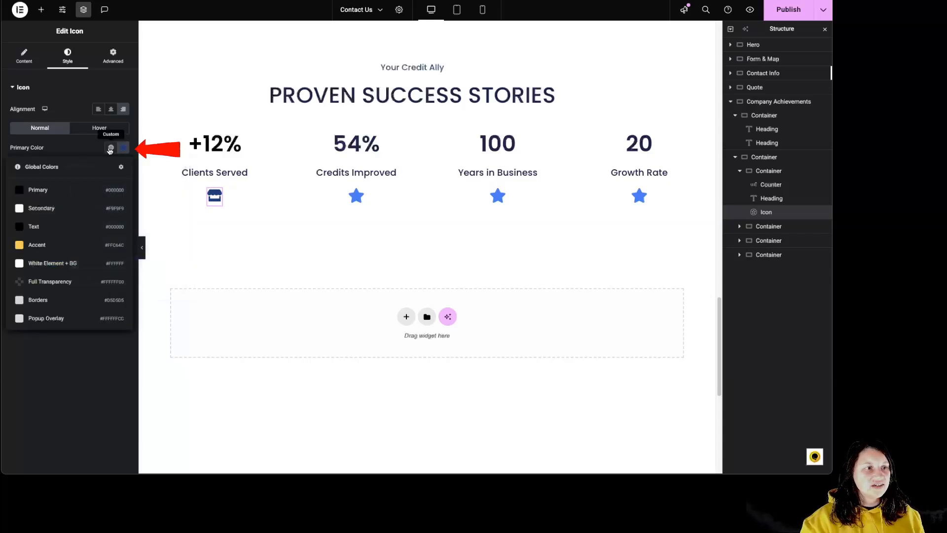
click(45, 248)
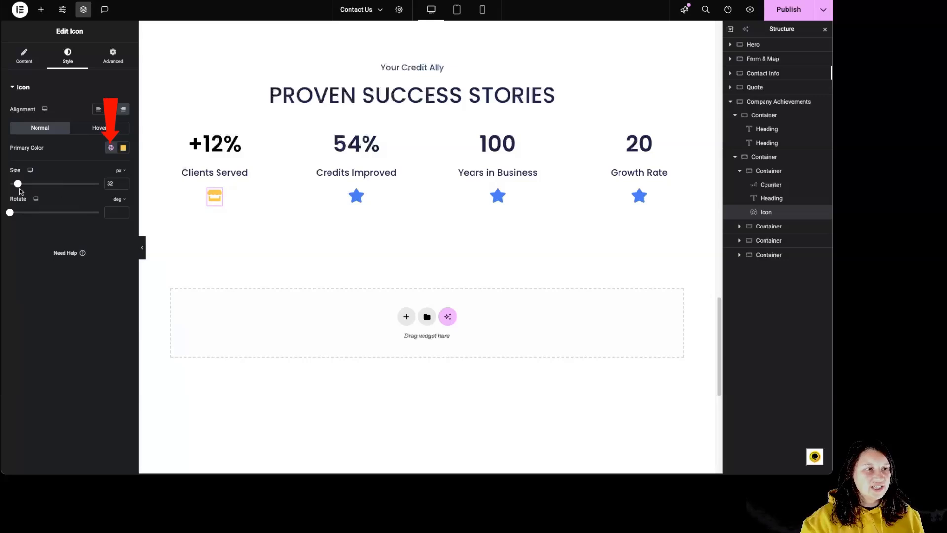
Enlarge the store icon to 85 px and rotate it by 50 degrees.
mouse_move(19, 184)
mouse_down()
mouse_move(34, 186)
mouse_move(34, 212)
mouse_move(23, 212)
mouse_up()
Set the store icon's primary color for the hover state to #BD6A6A.
click(95, 126)
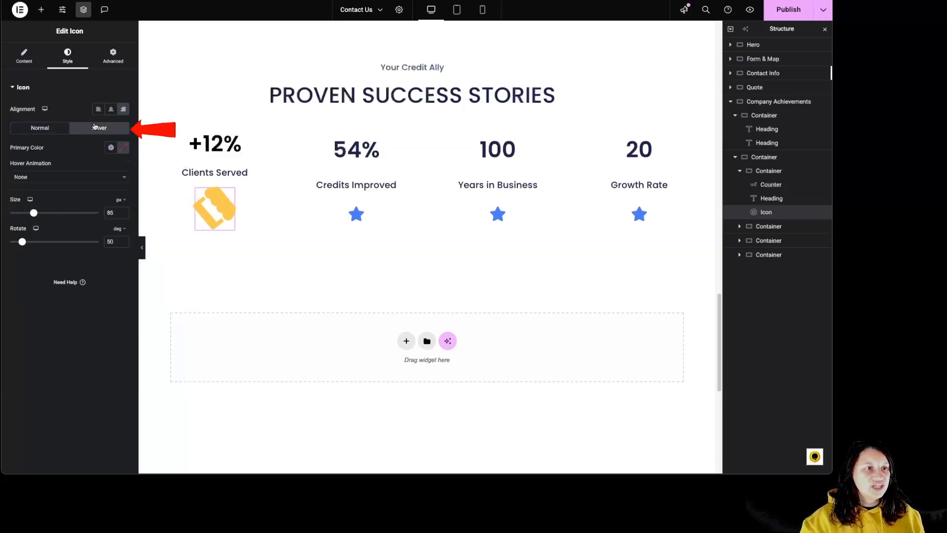
click(123, 148)
click(116, 203)
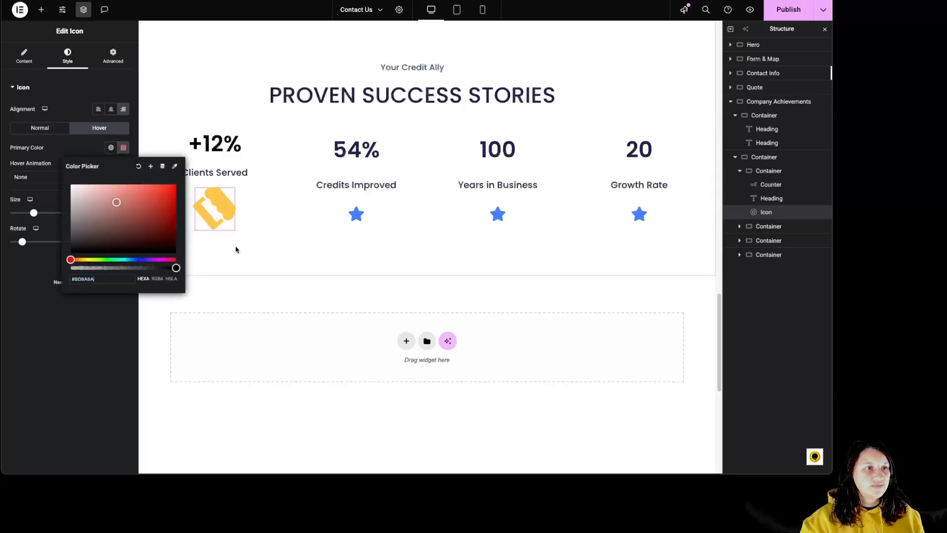
Review the store icon's advanced settings and the layout settings of the stats row and its inner containers.
click(117, 61)
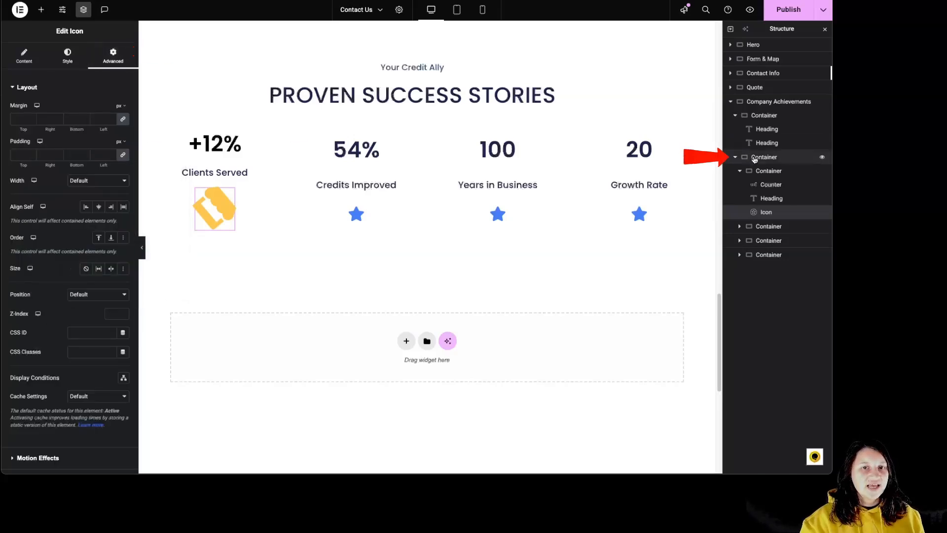
click(772, 163)
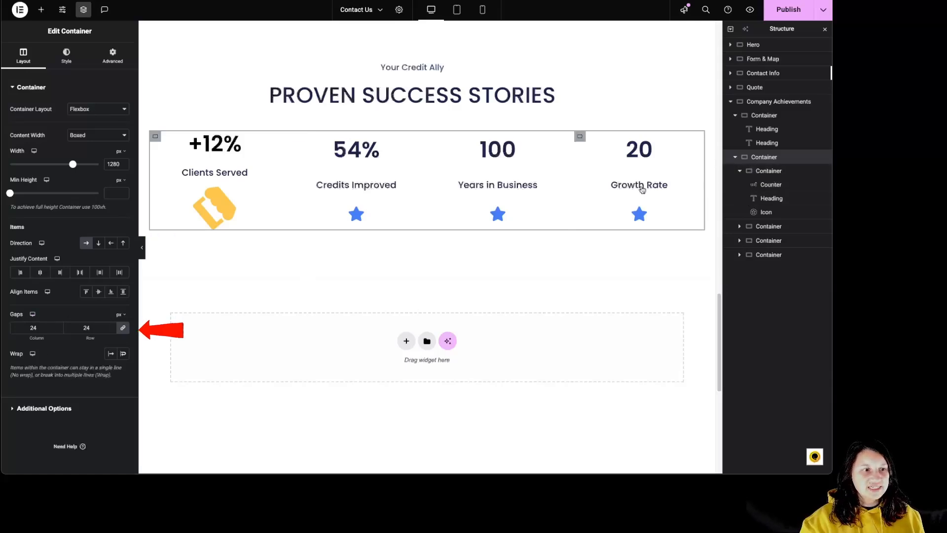
click(785, 170)
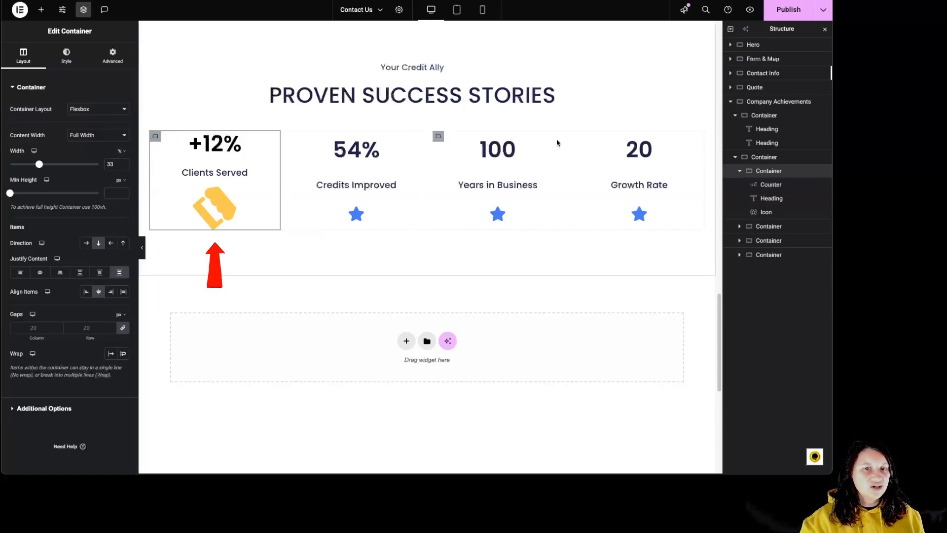
click(703, 190)
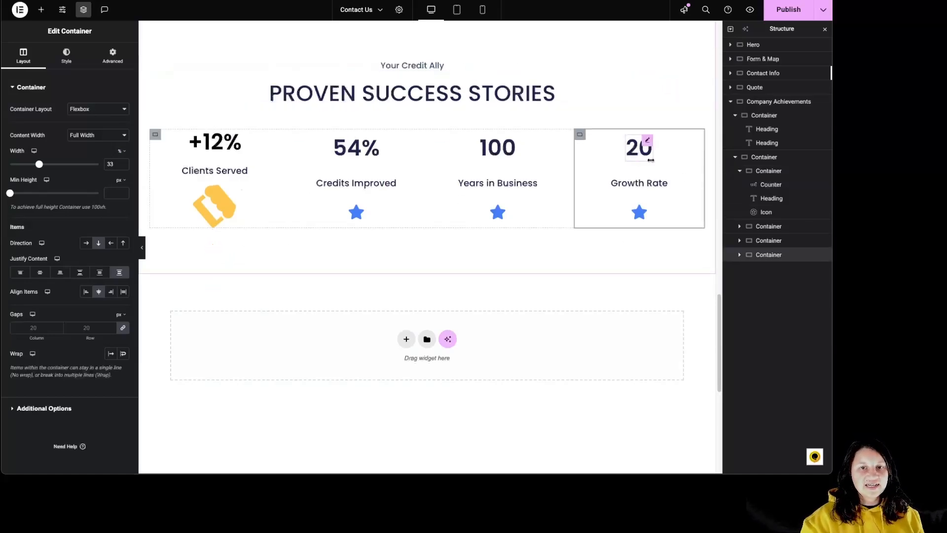
Delete the entire Company Achievements section from the page.
right_click(759, 101)
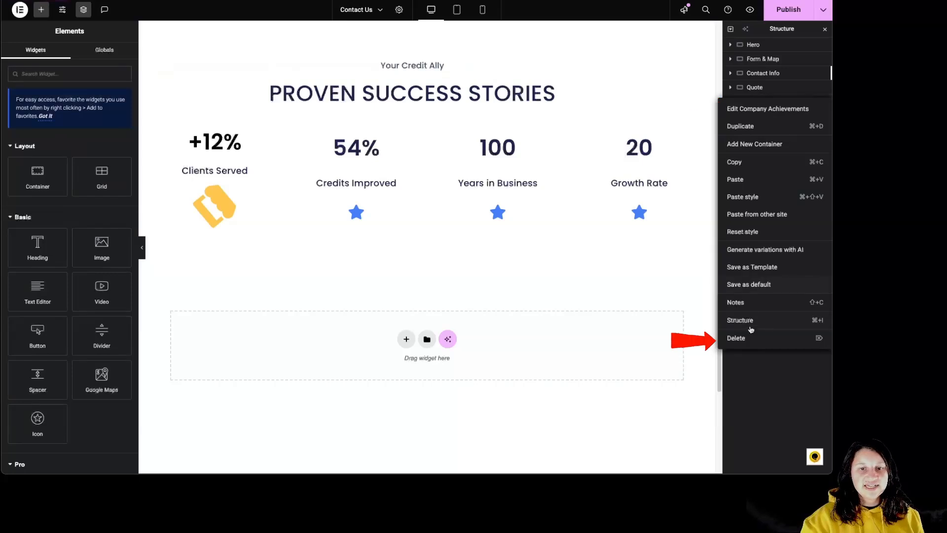
click(566, 252)
scroll(548, 258, up, 2)
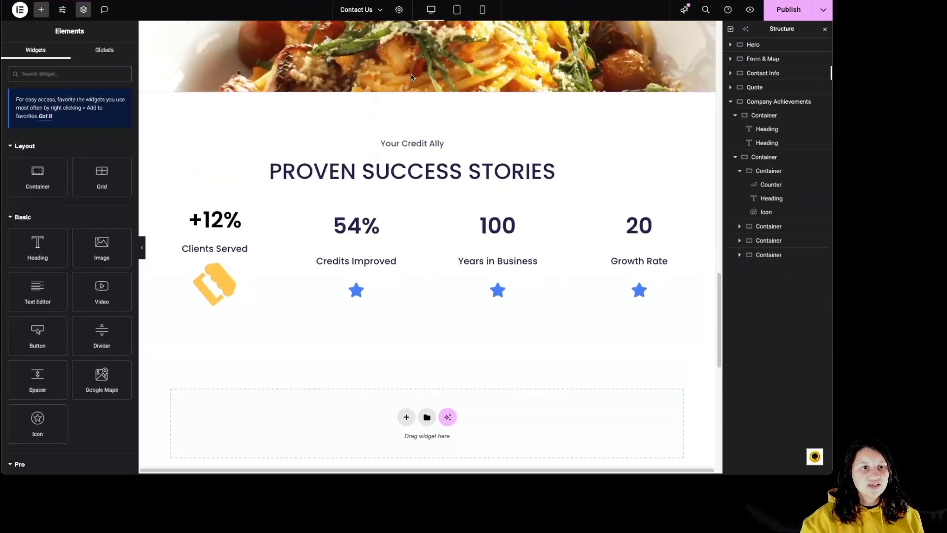
click(440, 87)
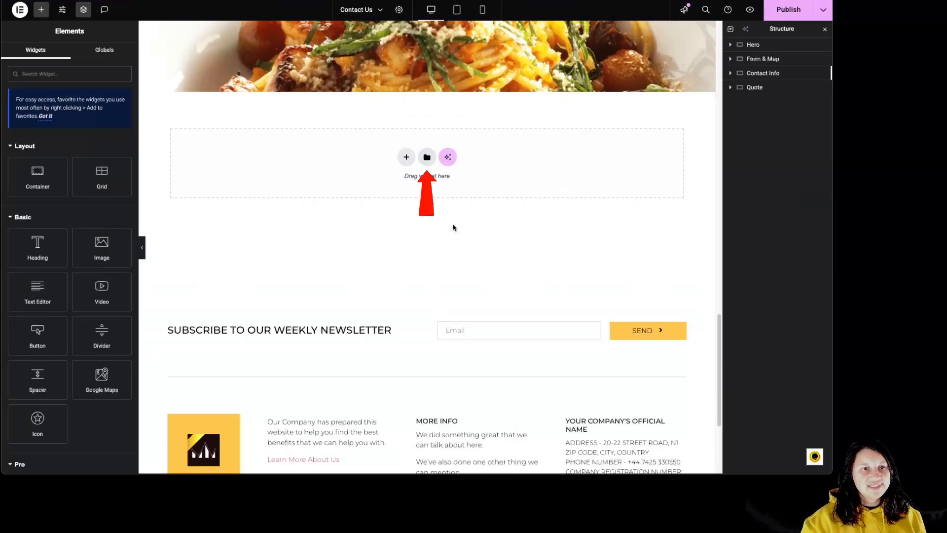
Insert the Call To Action library block titled "A Title That Will Turn Visitors Into Leads" below the Quote section.
click(426, 158)
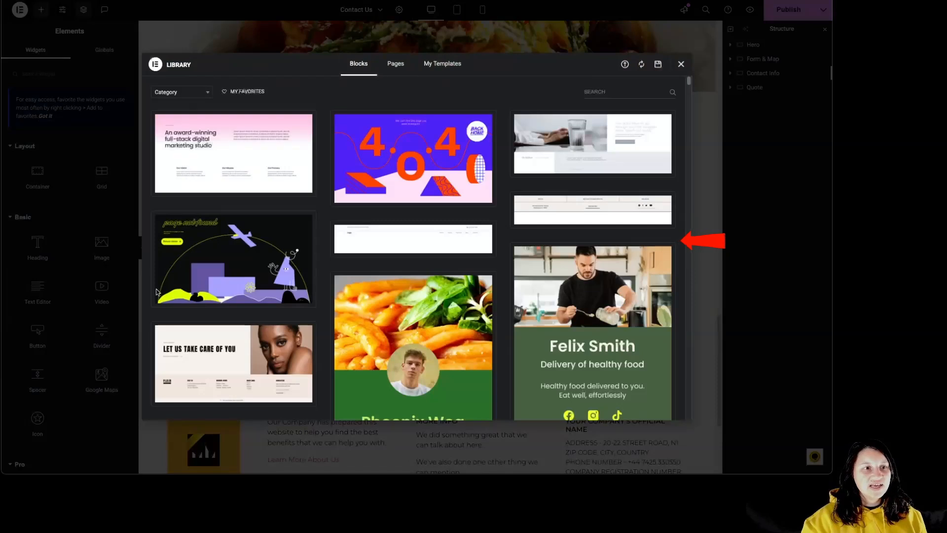
click(176, 93)
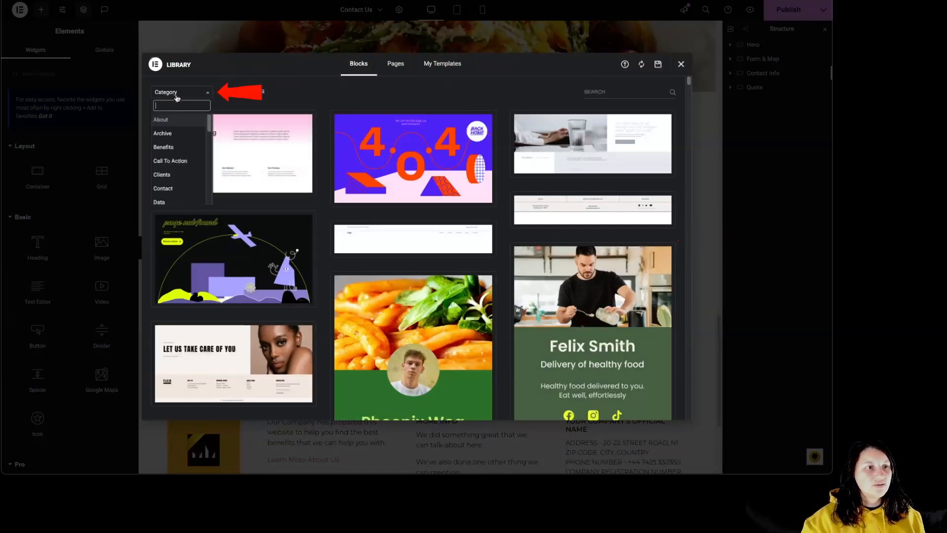
click(187, 163)
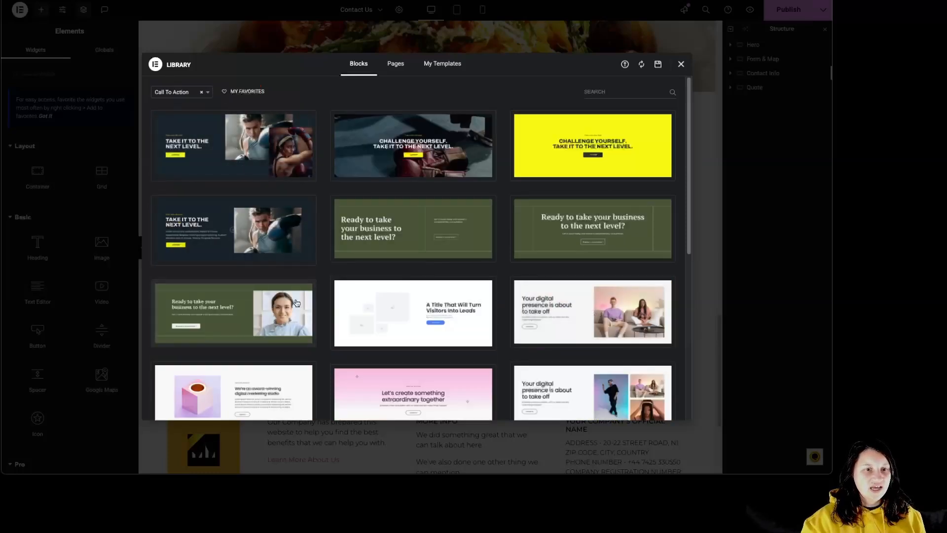
mouse_move(355, 342)
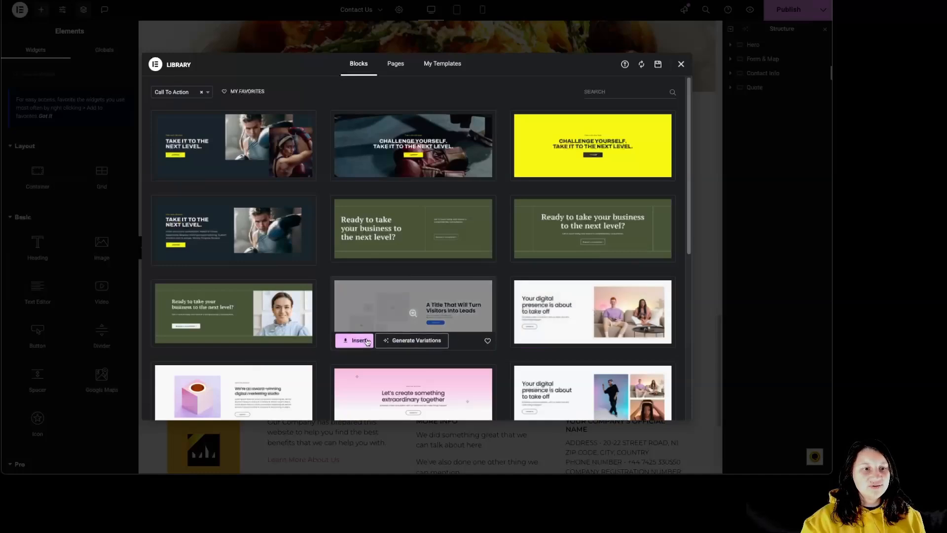
click(354, 341)
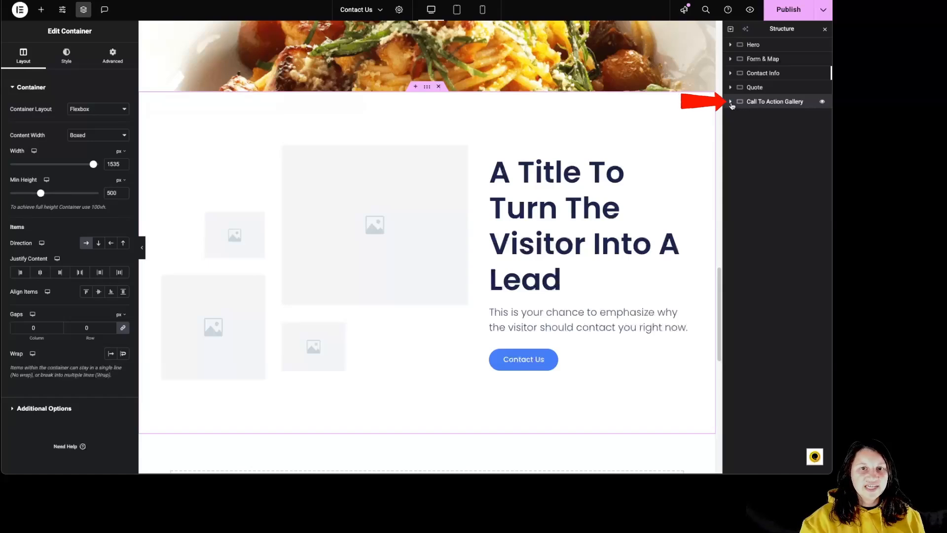
Expand the Call To Action Gallery section and examine its three containers and the widgets inside them.
click(730, 102)
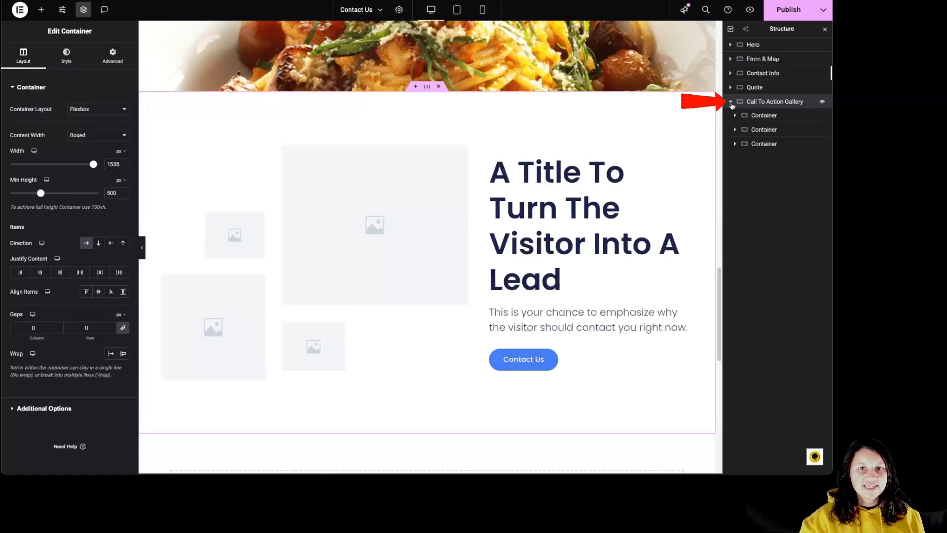
click(770, 116)
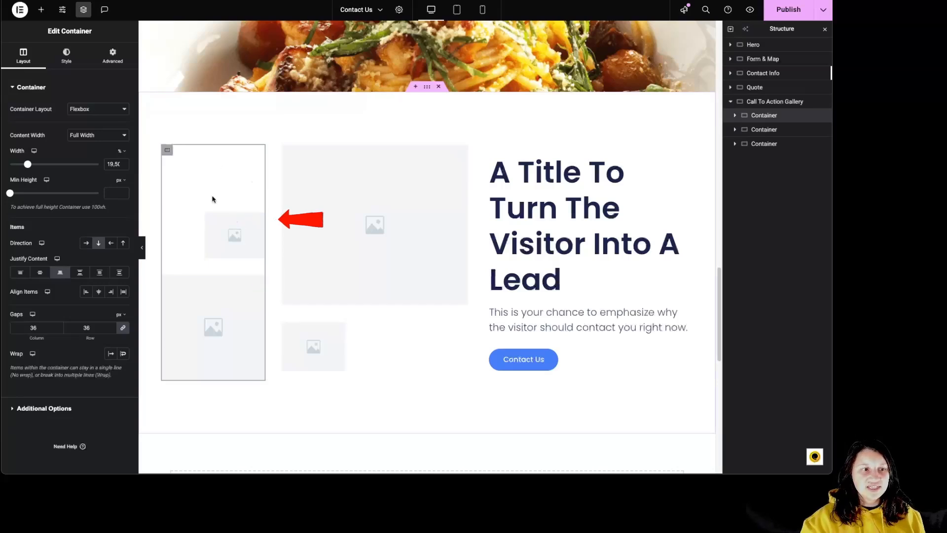
click(739, 132)
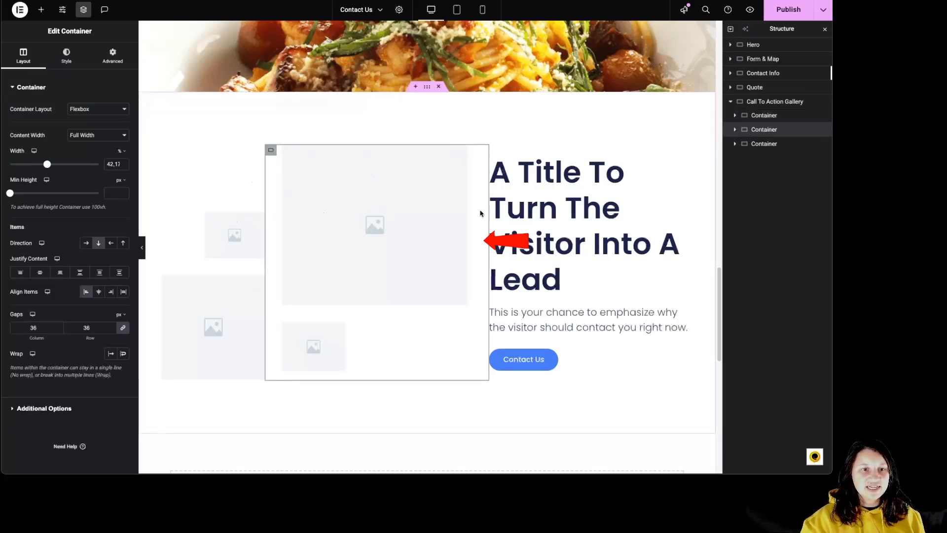
click(772, 143)
click(735, 116)
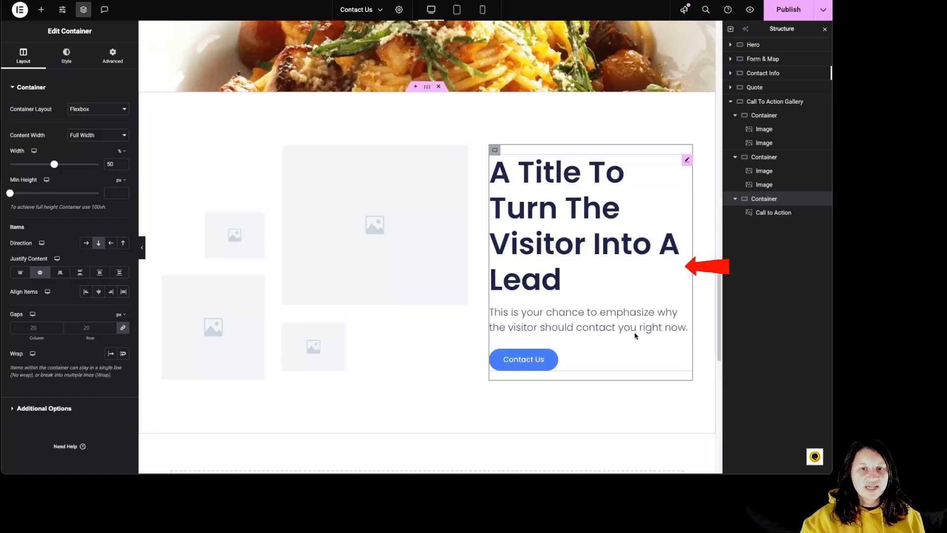
Replace the first placeholder image in the Call To Action Gallery with Pizza.png from the media library.
click(233, 235)
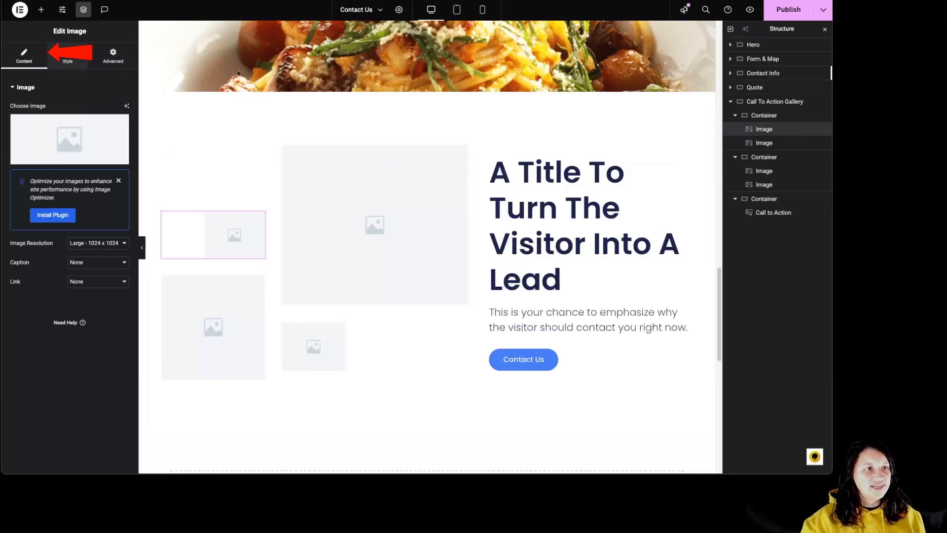
click(79, 144)
scroll(467, 277, down, 10)
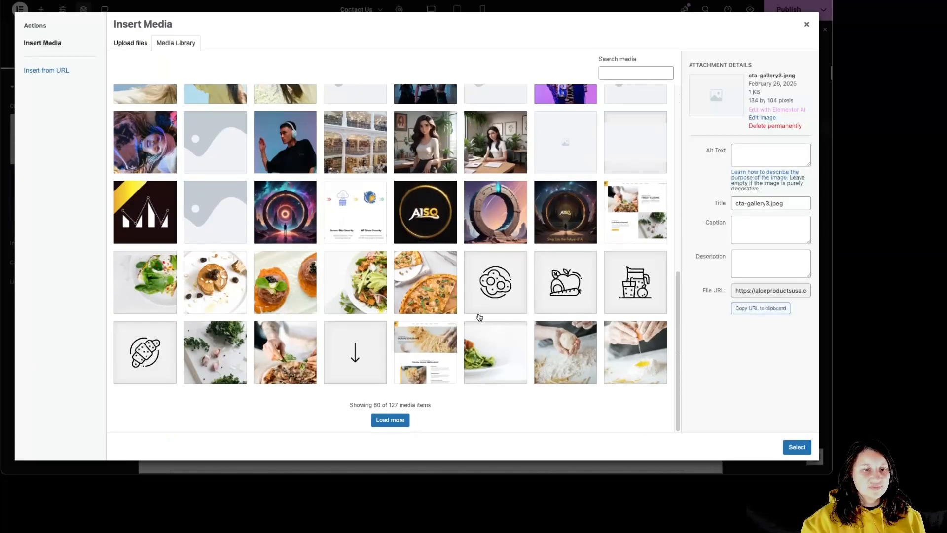
click(446, 304)
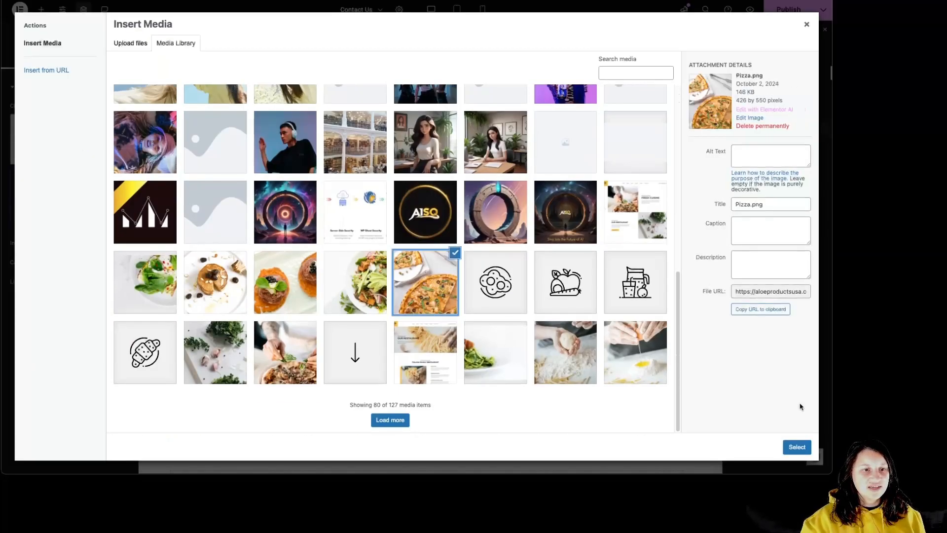
click(797, 446)
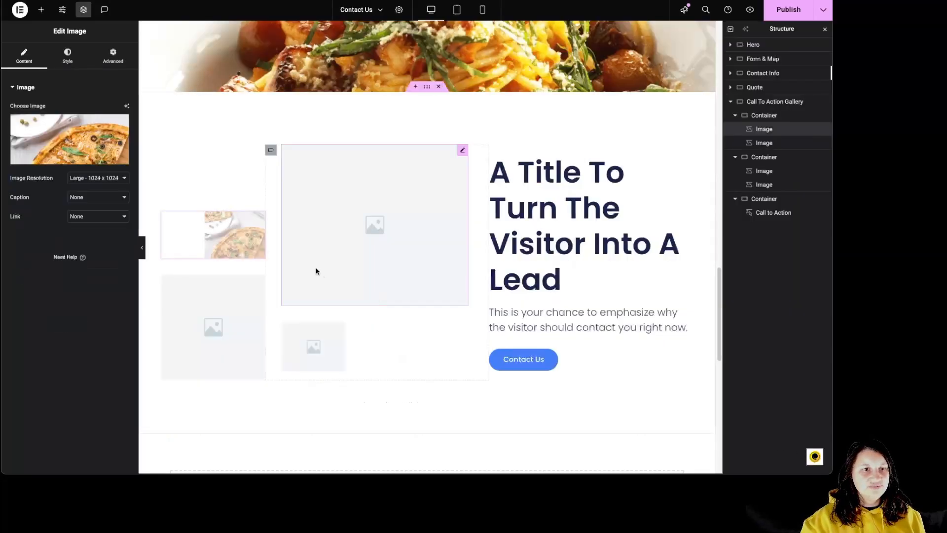
Set the pizza image's resolution to Full and review its caption and link options.
click(86, 178)
click(91, 210)
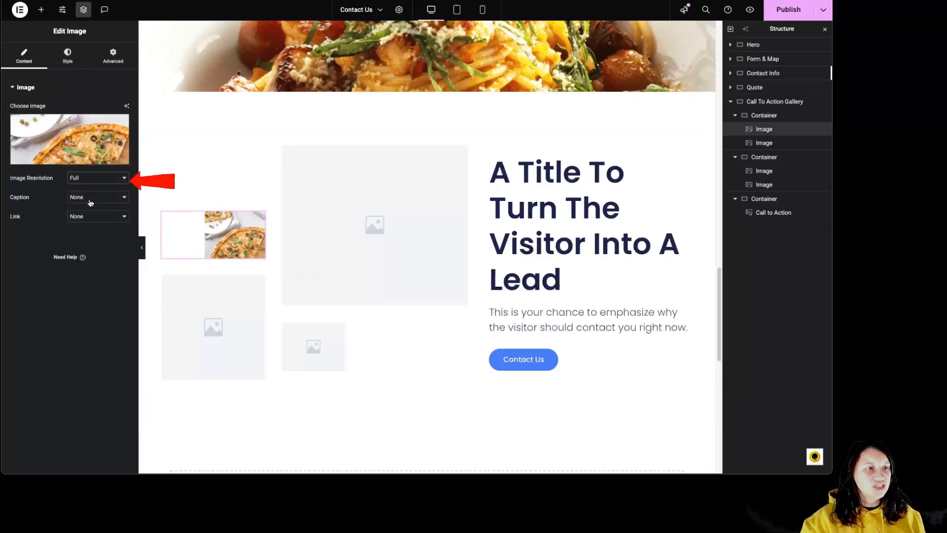
click(98, 197)
click(14, 229)
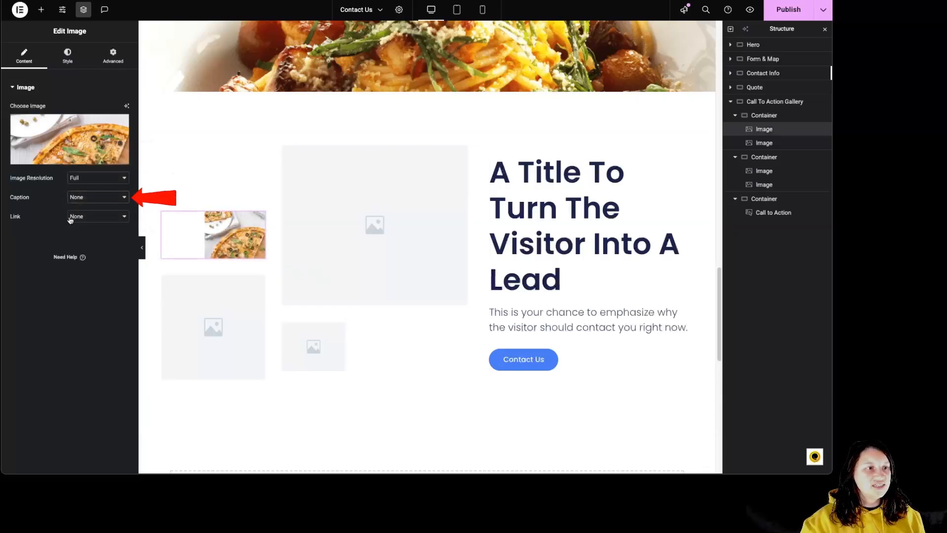
click(71, 218)
click(72, 206)
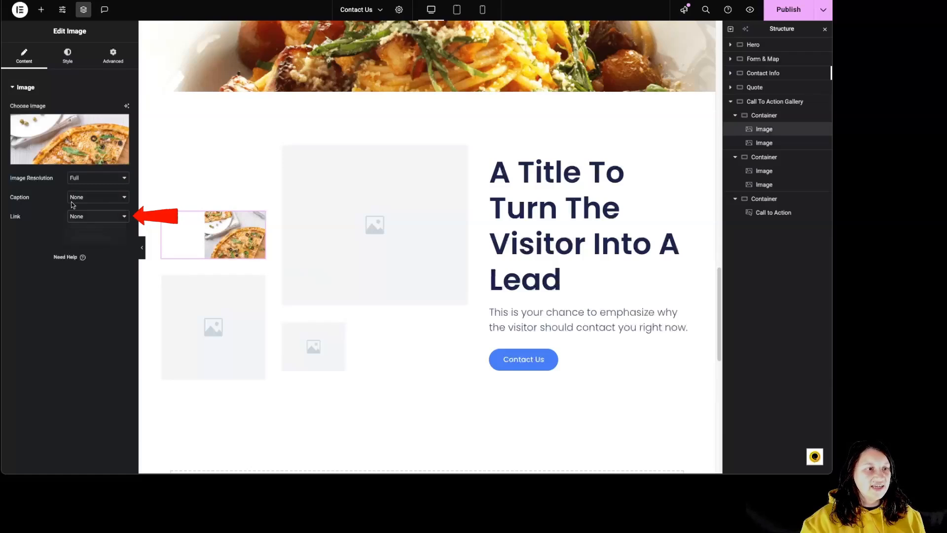
Try left and center alignment on the pizza image and return it to right alignment.
click(68, 55)
click(98, 110)
click(111, 109)
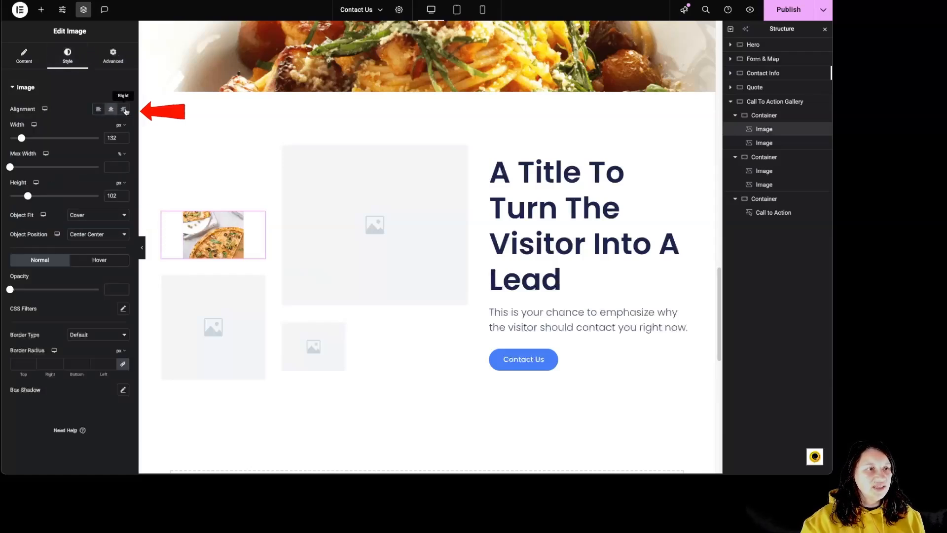
click(124, 109)
Set the pizza image to 117 px width, 38% max width and 115 px height, with Cover fit and Center Right position.
drag(22, 138, 62, 200)
click(93, 216)
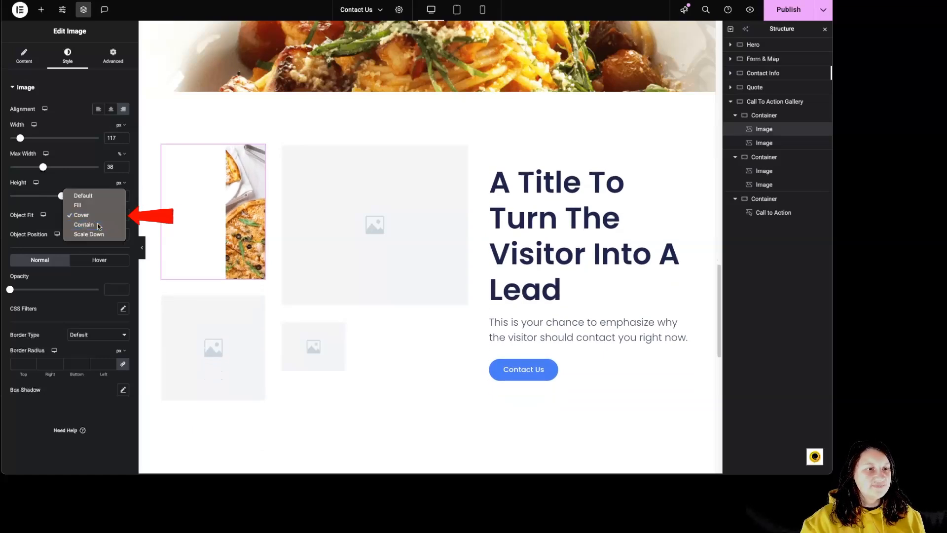
click(97, 224)
click(95, 235)
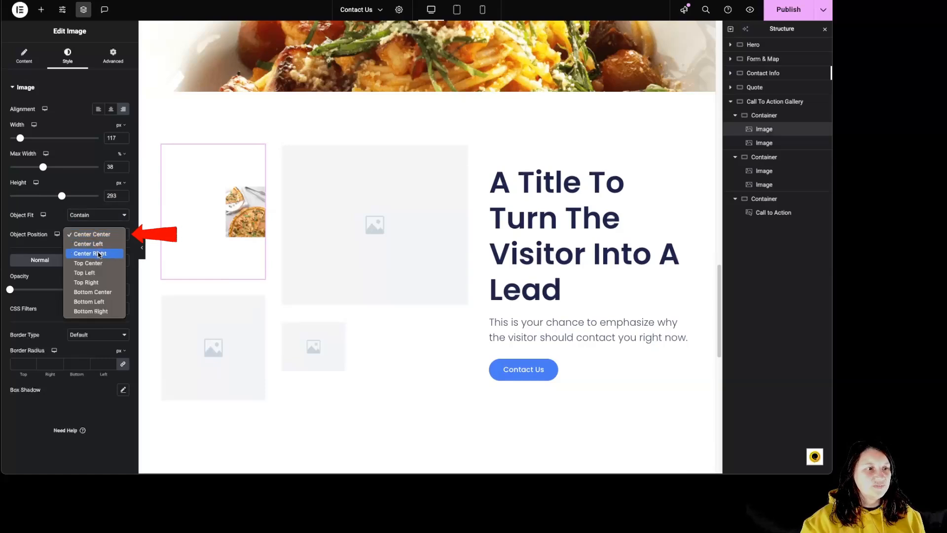
click(98, 254)
click(95, 220)
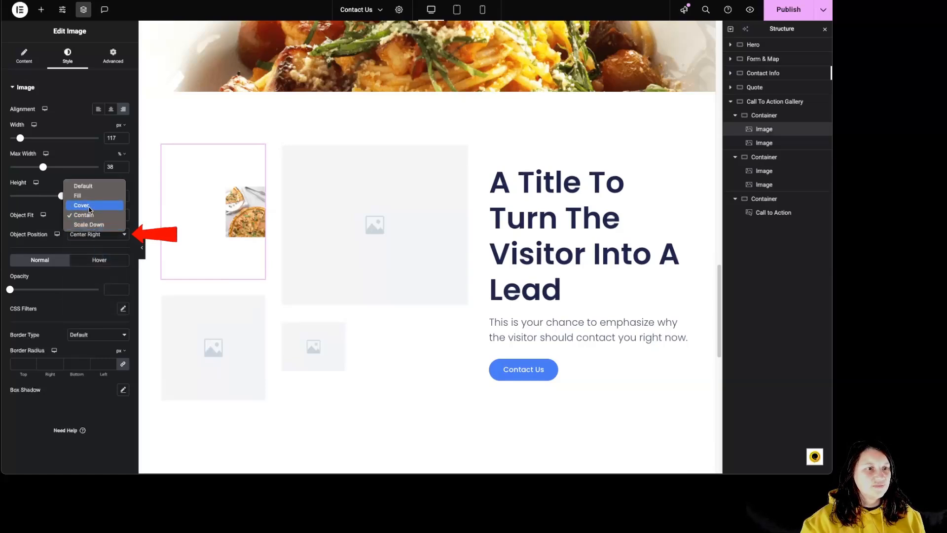
click(95, 225)
drag(61, 196, 30, 196)
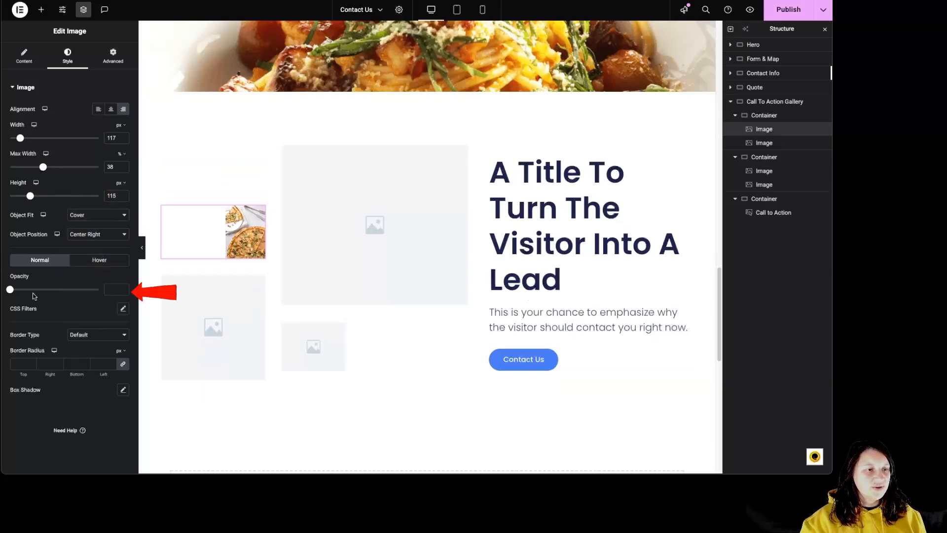
Desaturate the pizza image with CSS filters and set its normal opacity to 0.77.
mouse_move(11, 291)
mouse_down()
mouse_move(32, 290)
mouse_move(10, 290)
mouse_up()
click(122, 309)
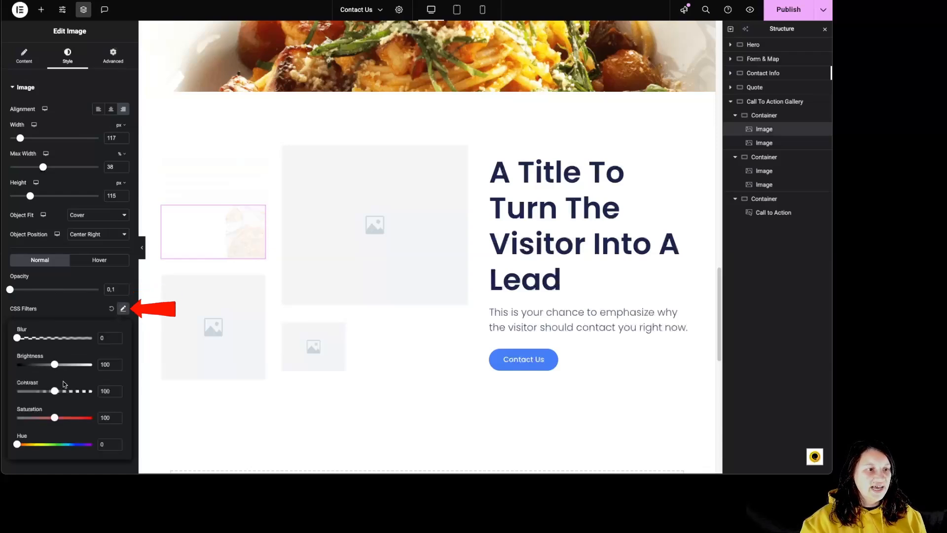
click(49, 303)
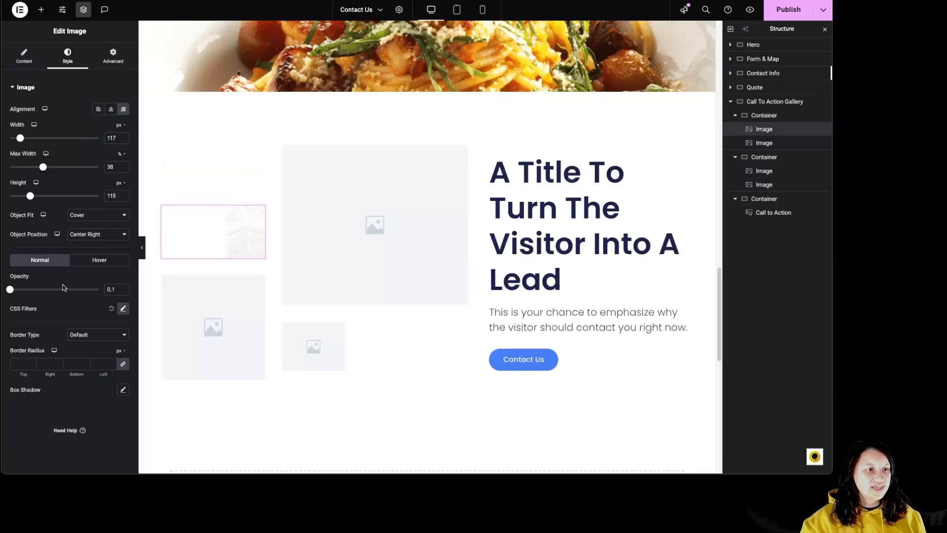
click(63, 290)
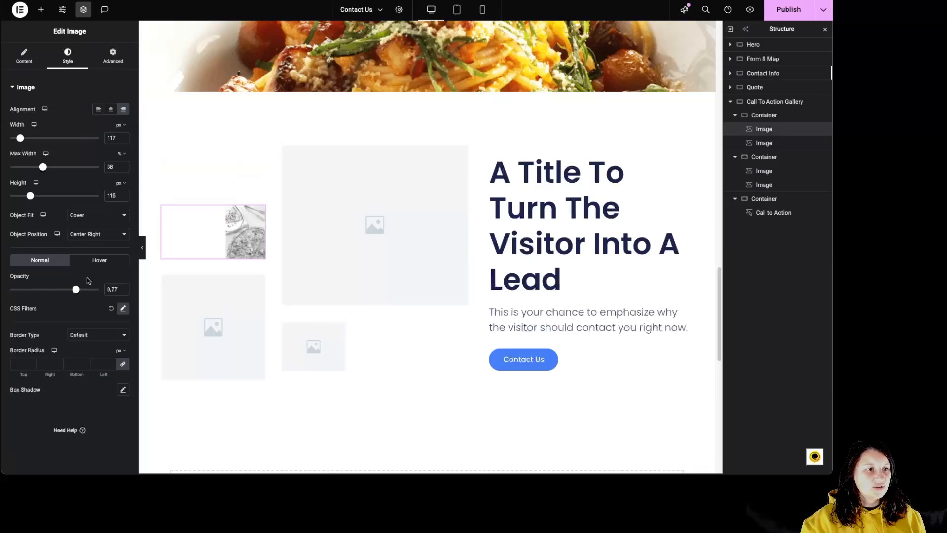
Give the pizza image the Pulse Grow hover animation.
click(99, 260)
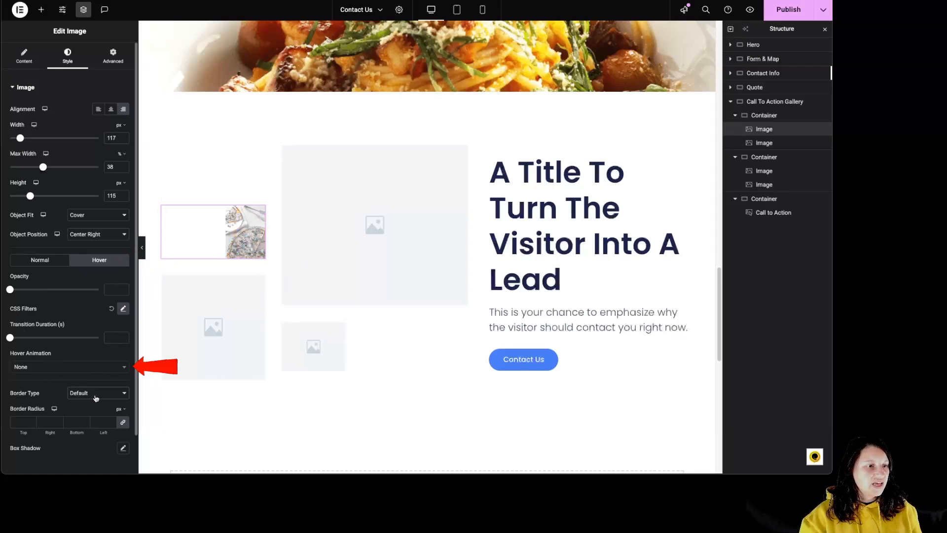
click(47, 368)
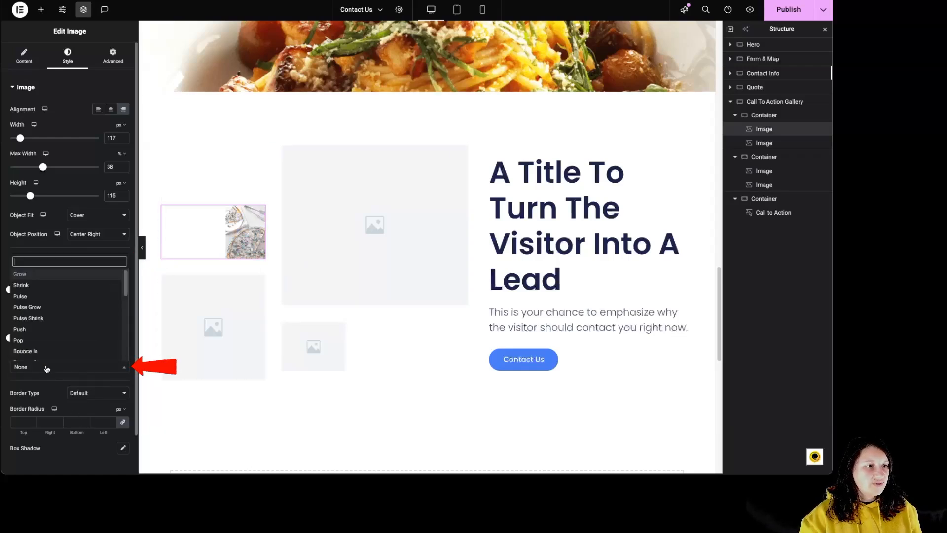
click(50, 308)
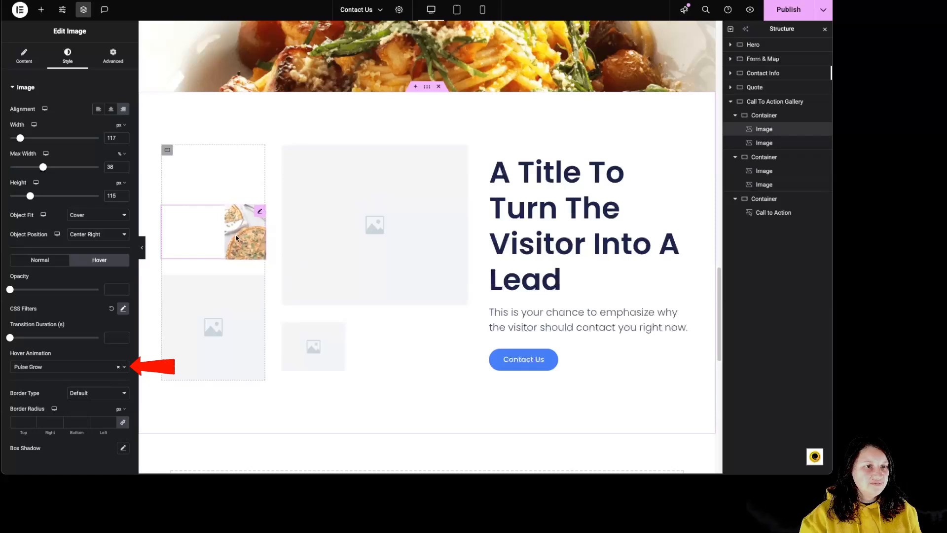
Add a solid border 3 px wide on all sides of the pizza image.
click(97, 393)
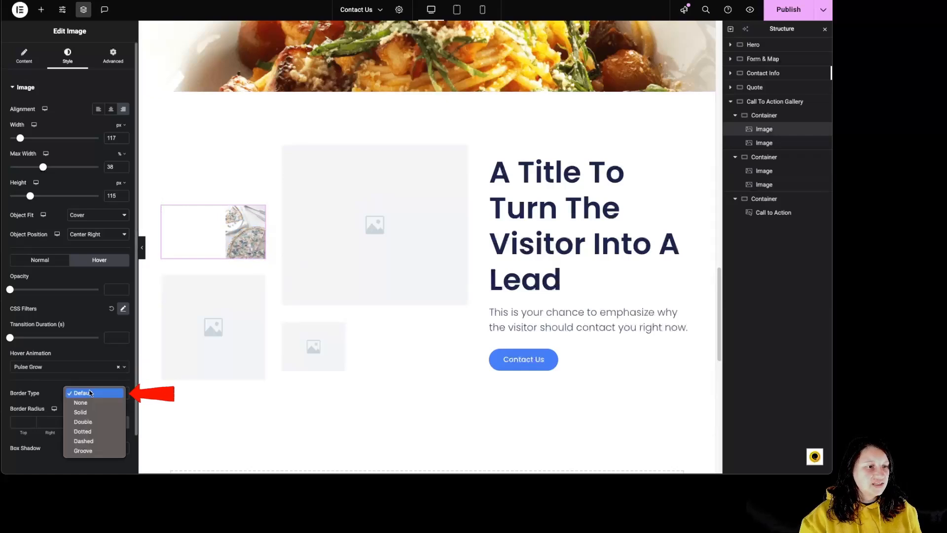
click(96, 414)
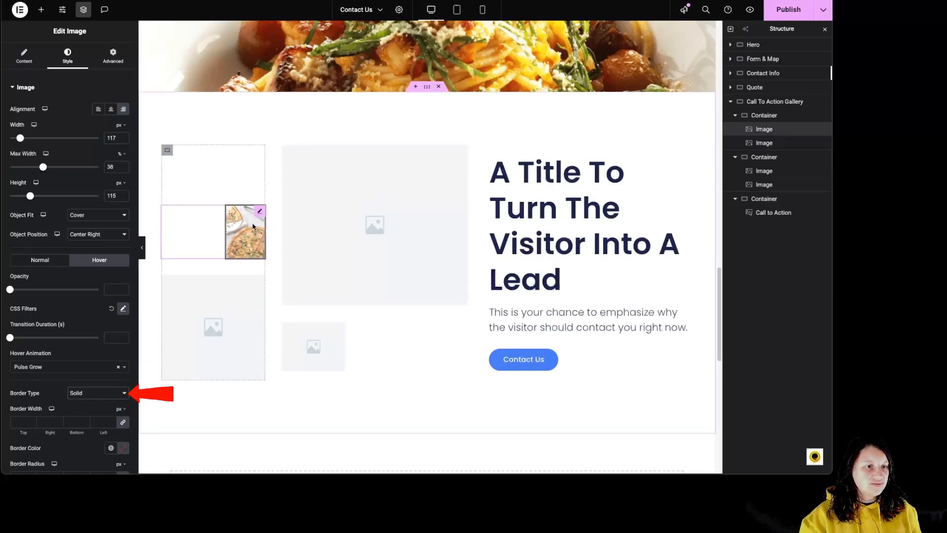
click(79, 395)
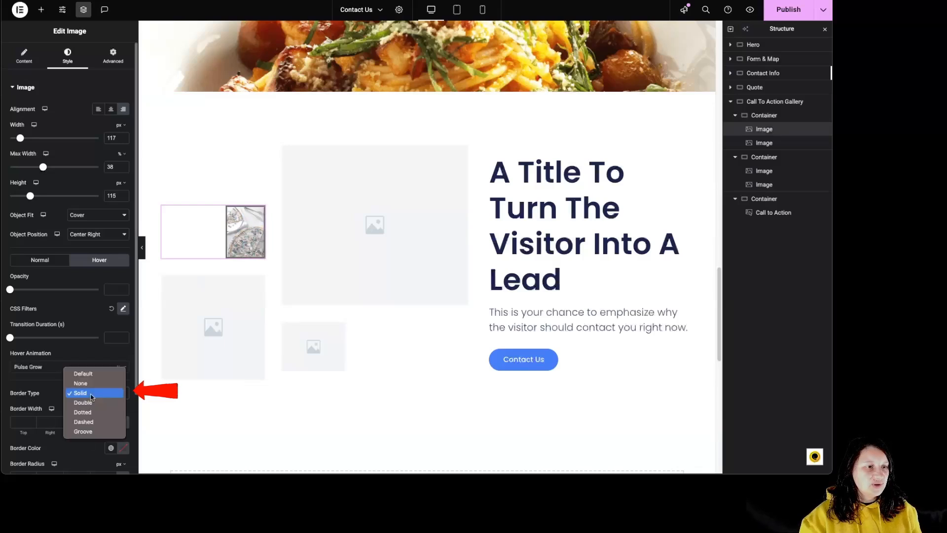
click(61, 396)
click(73, 423)
text(3)
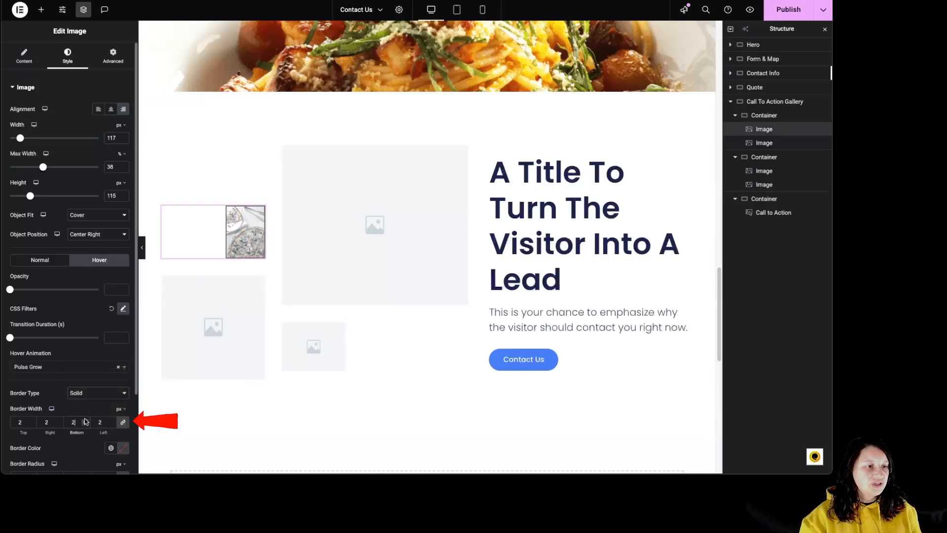
Color the pizza image's border with the global Accent color.
scroll(97, 429, down, 3)
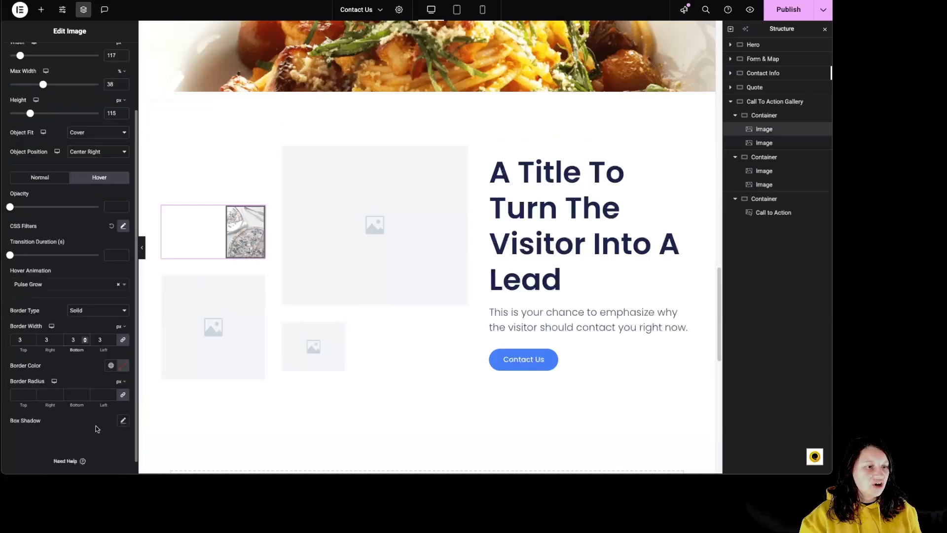
click(111, 365)
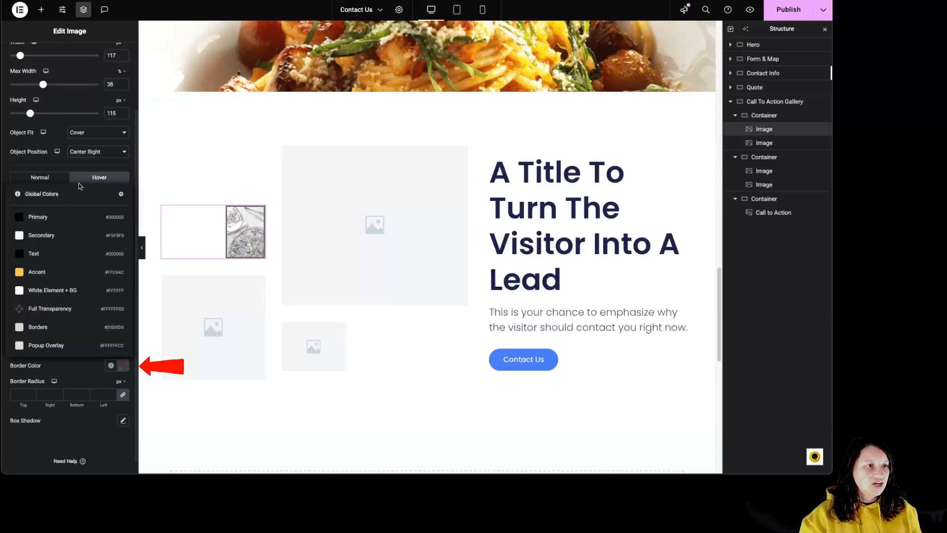
click(123, 366)
click(111, 365)
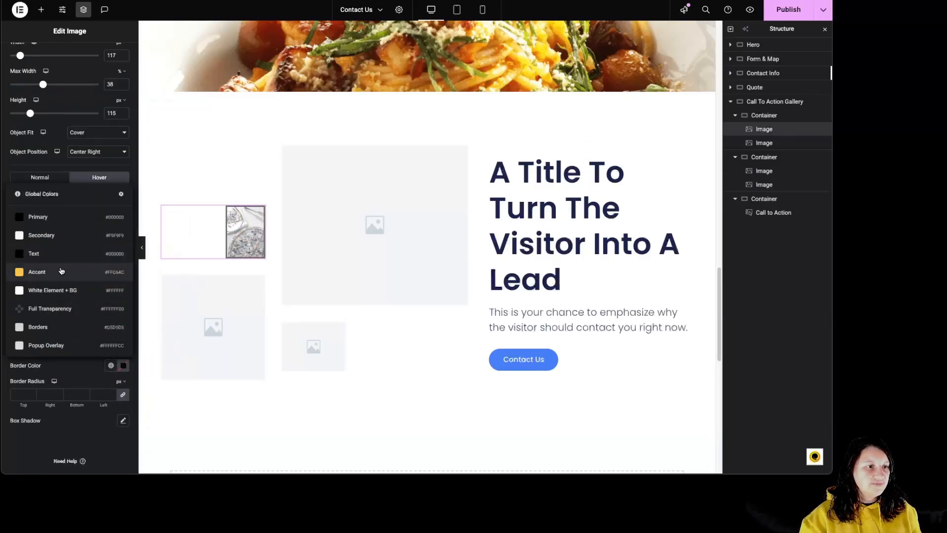
click(57, 275)
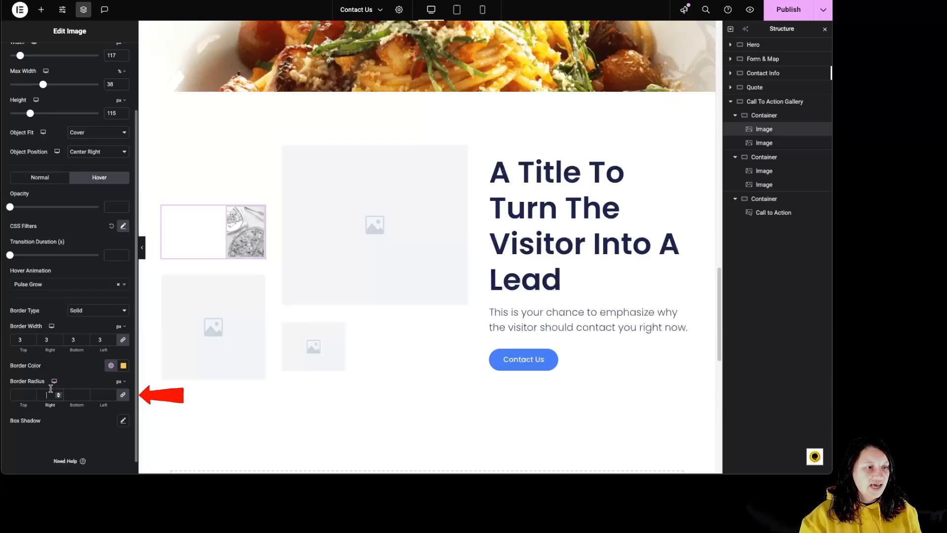
Set the pizza image's border radius to 100 px for top, right and bottom, and 0 for left.
text(00)
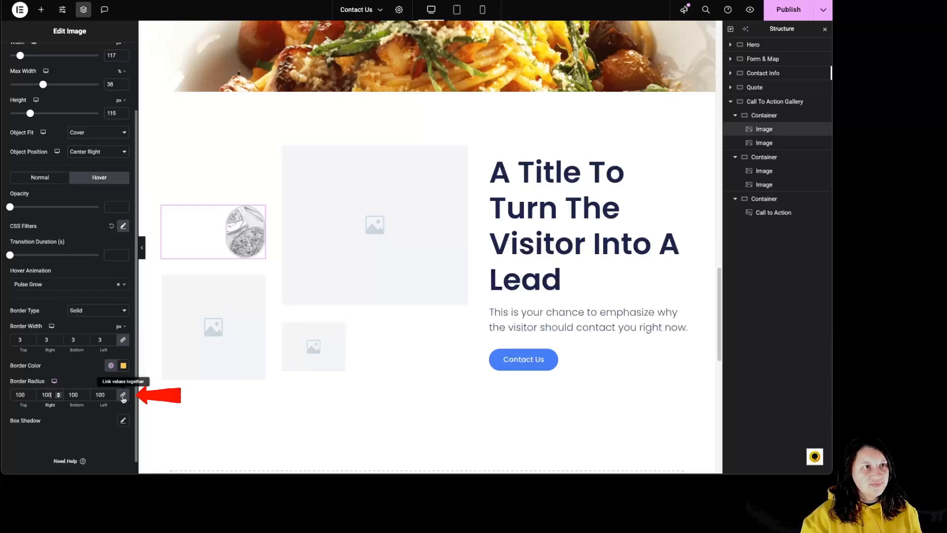
double_click(100, 395)
text(0)
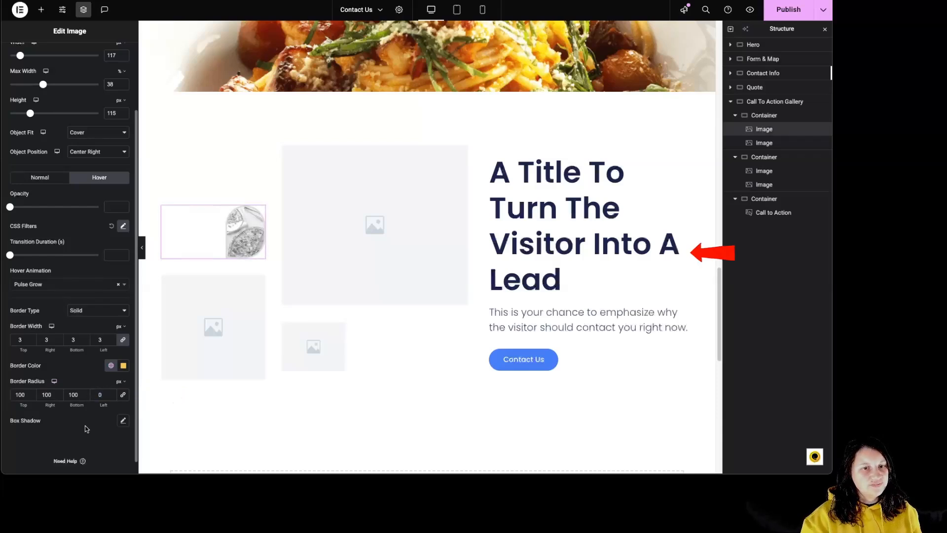
Try the Cover skin on the Call to Action widget and return it to Classic.
click(645, 222)
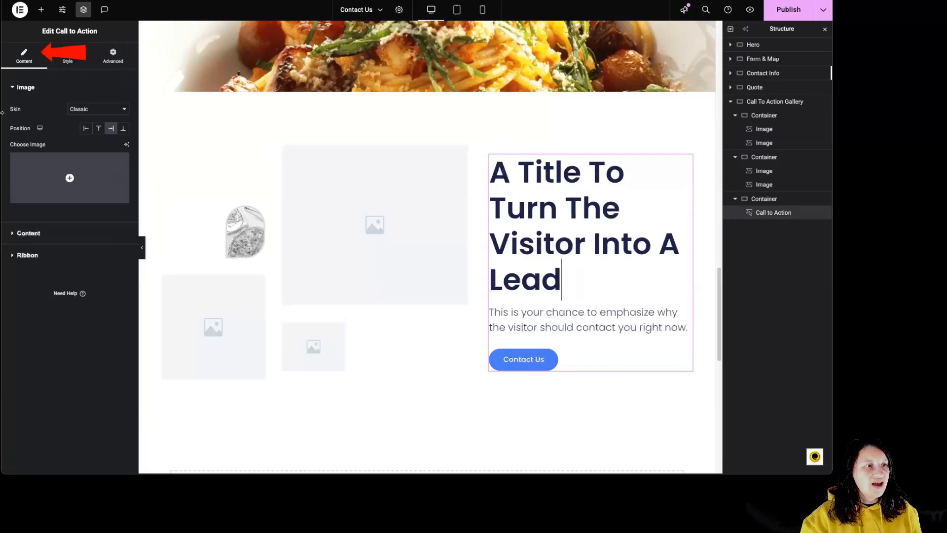
click(98, 109)
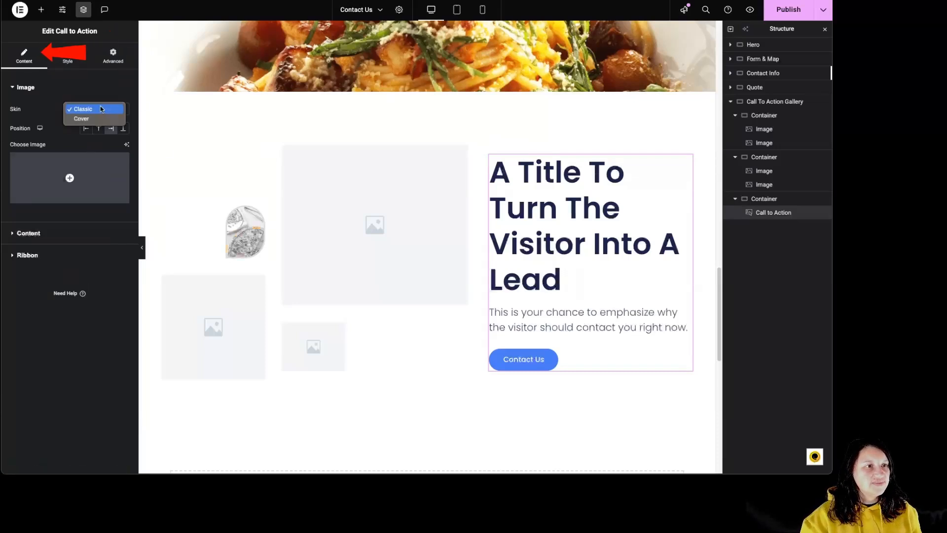
click(100, 117)
click(102, 109)
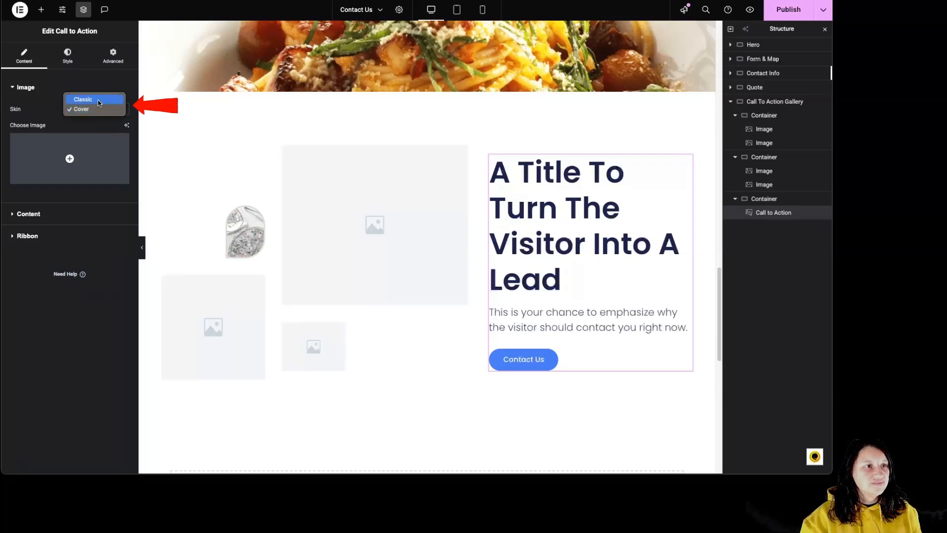
click(91, 99)
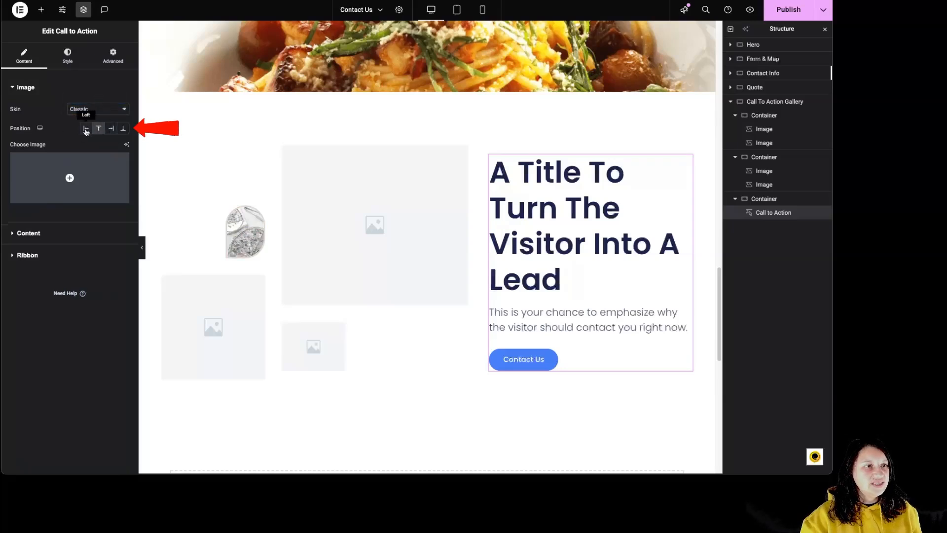
Add the photo of the female boxer from the media library to the Call to Action widget.
click(69, 177)
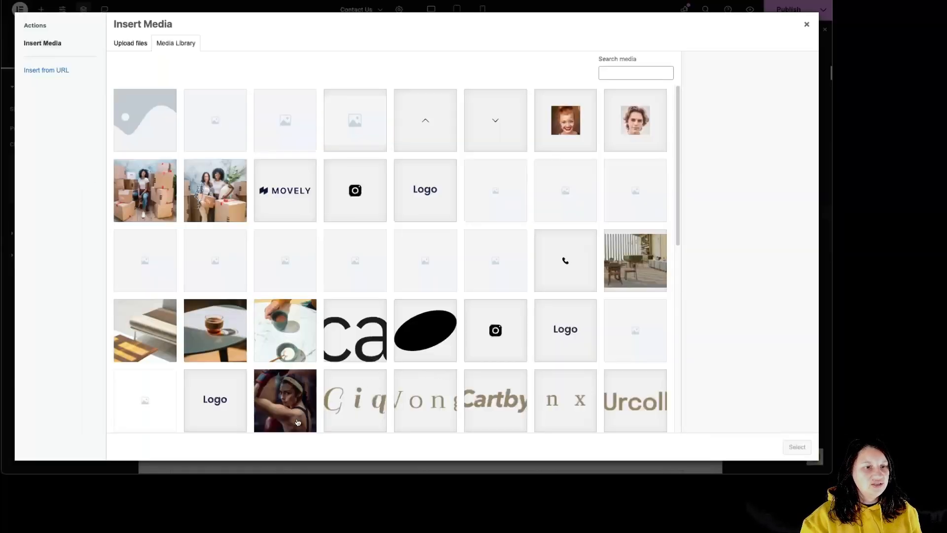
click(297, 422)
click(798, 447)
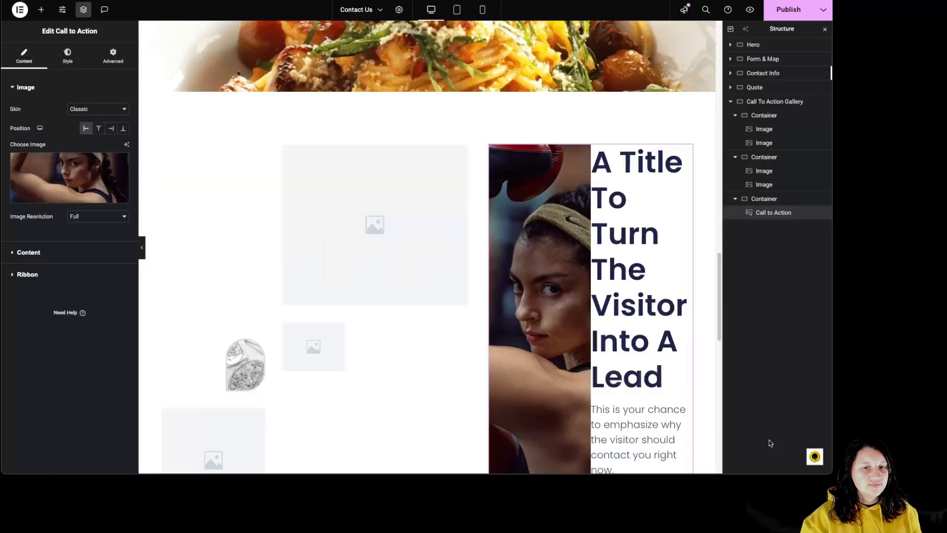
Try the boxer photo to the right of and below the call to action text, and settle on the Above position.
click(98, 128)
click(111, 129)
click(123, 128)
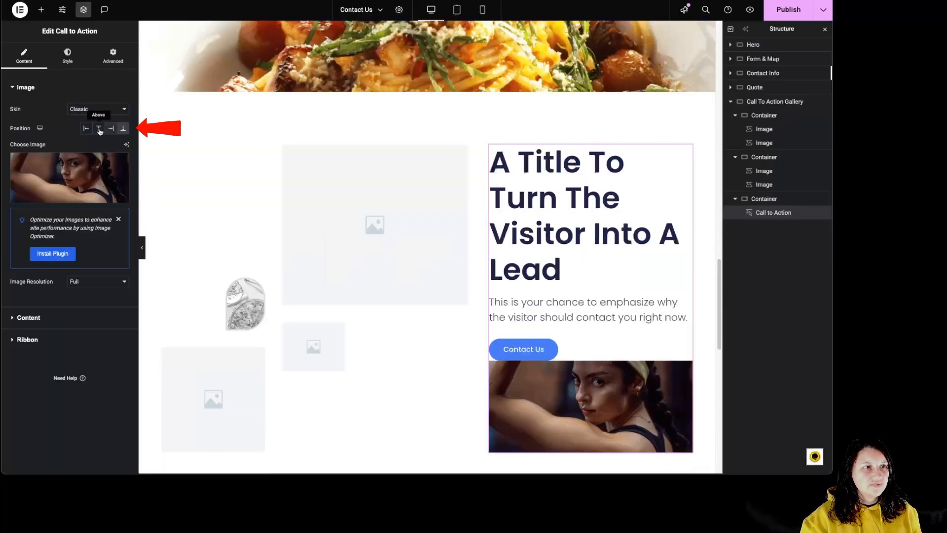
click(99, 129)
Try the Cover skin with the boxer photo, return to Classic, and review the image resolution options.
click(94, 109)
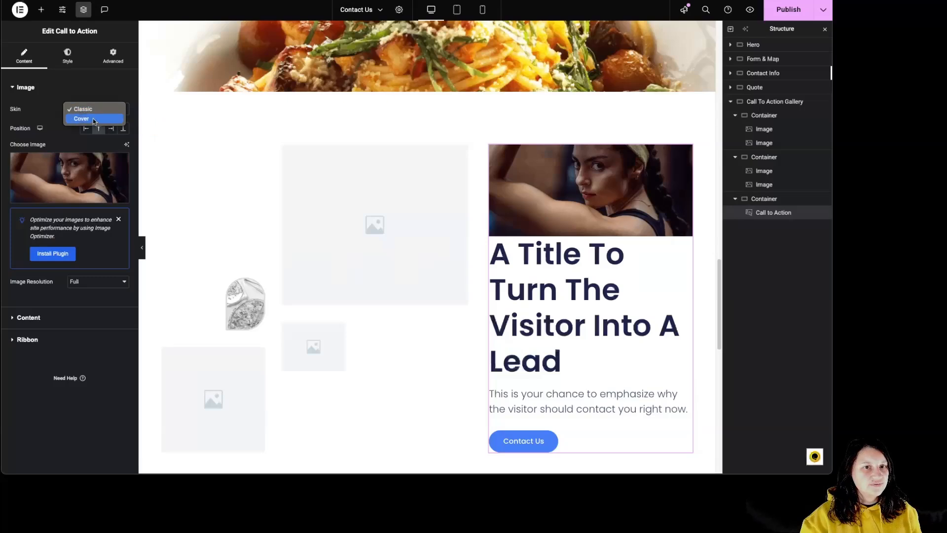
click(93, 119)
click(90, 113)
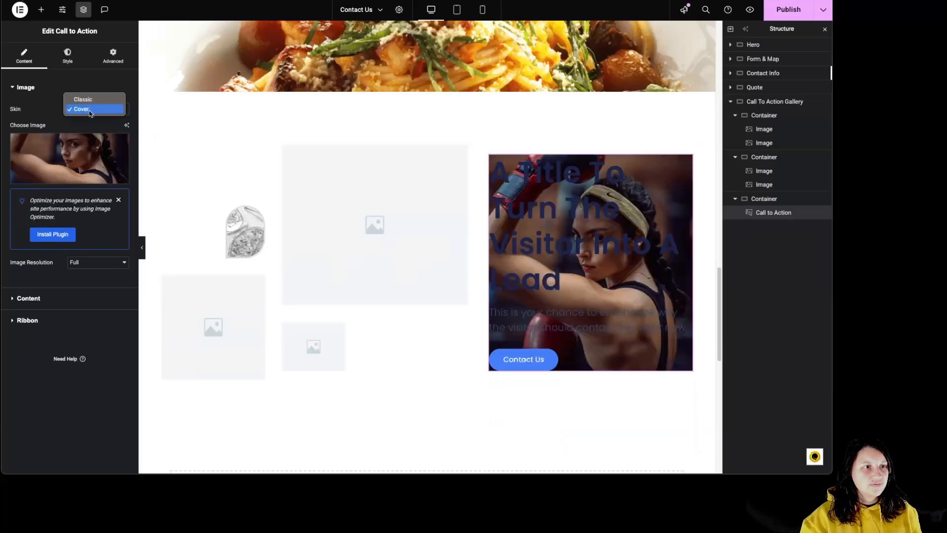
click(84, 99)
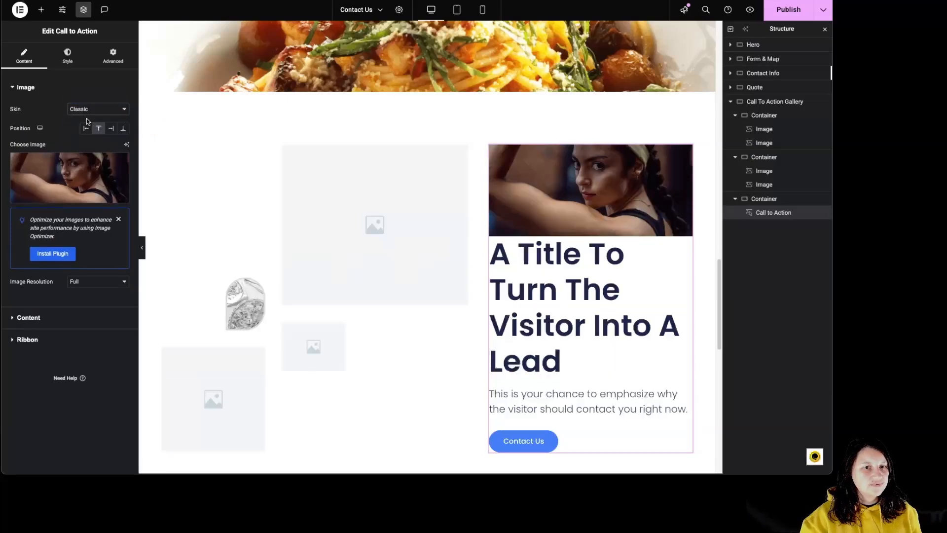
click(108, 284)
click(108, 285)
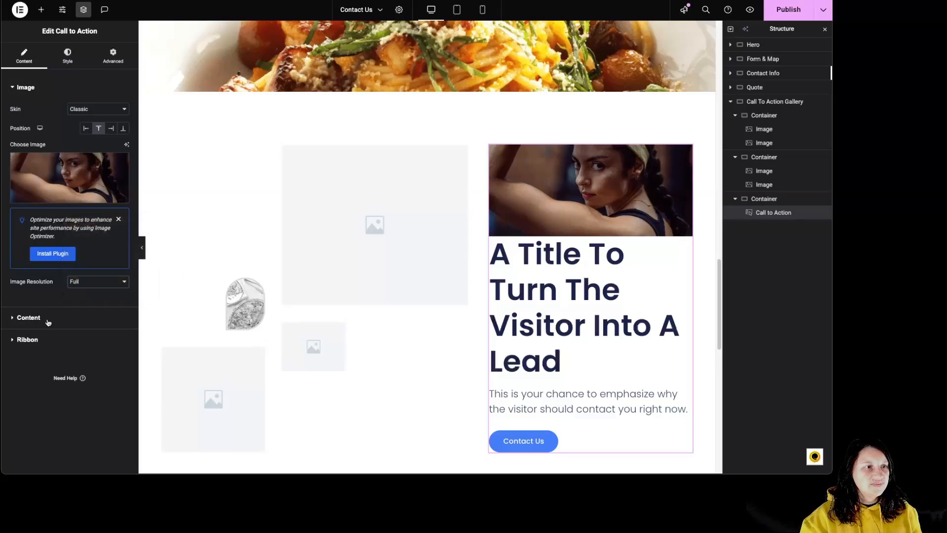
Try an image and a star icon as the call to action's graphic element, and return it to none.
click(37, 319)
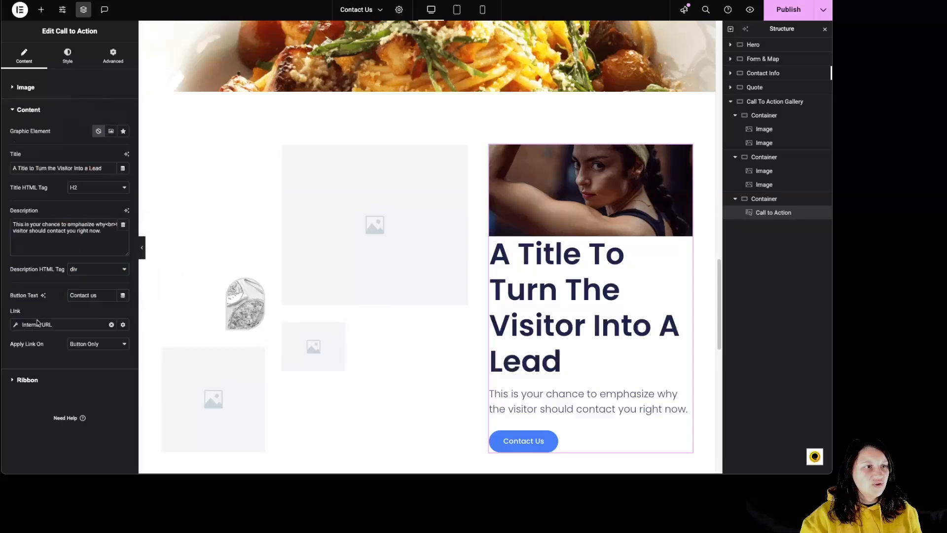
click(111, 132)
click(122, 131)
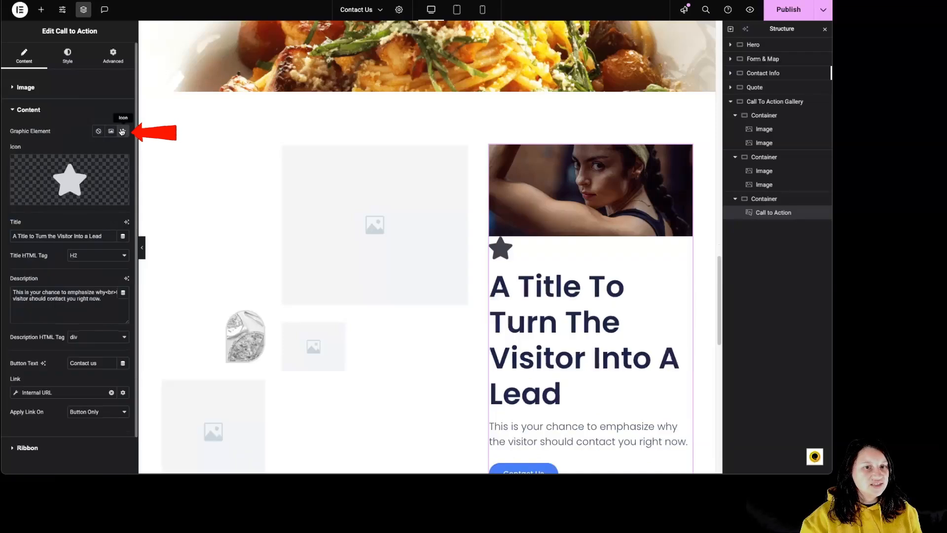
click(99, 131)
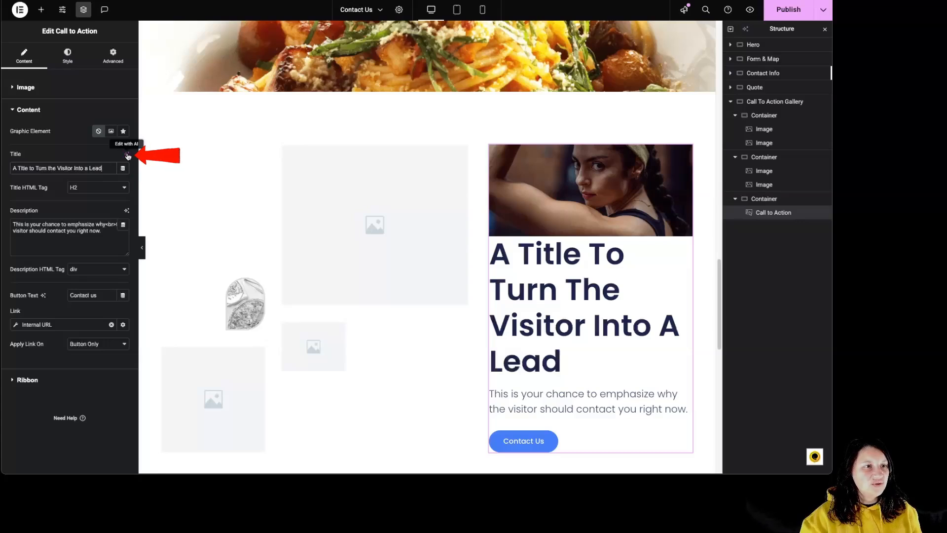
Review the Call to Action widget's title HTML tag choices, its link application options and its ribbon settings.
click(98, 188)
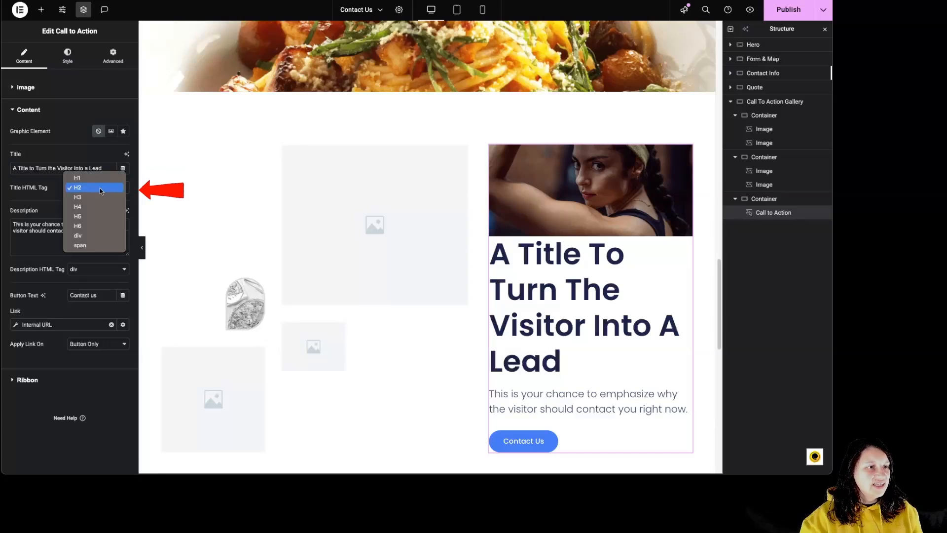
click(35, 236)
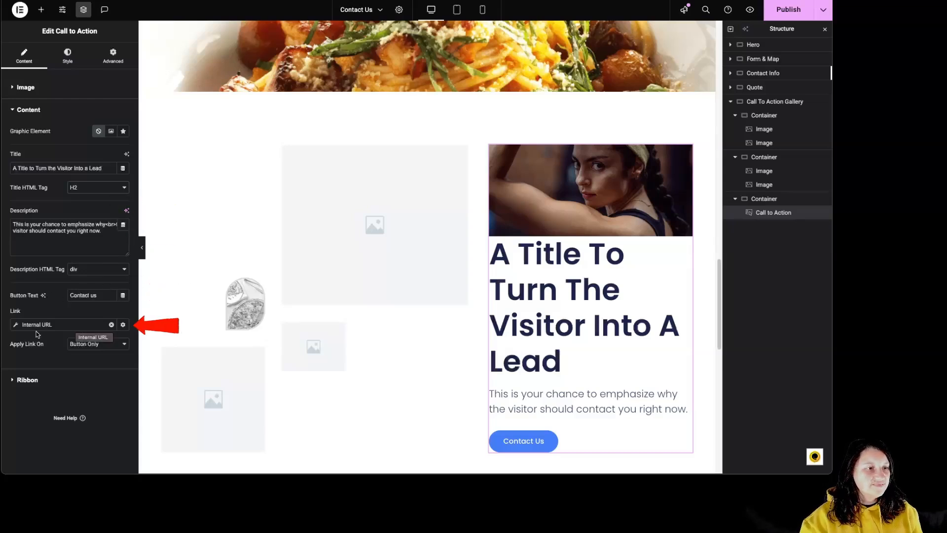
click(103, 345)
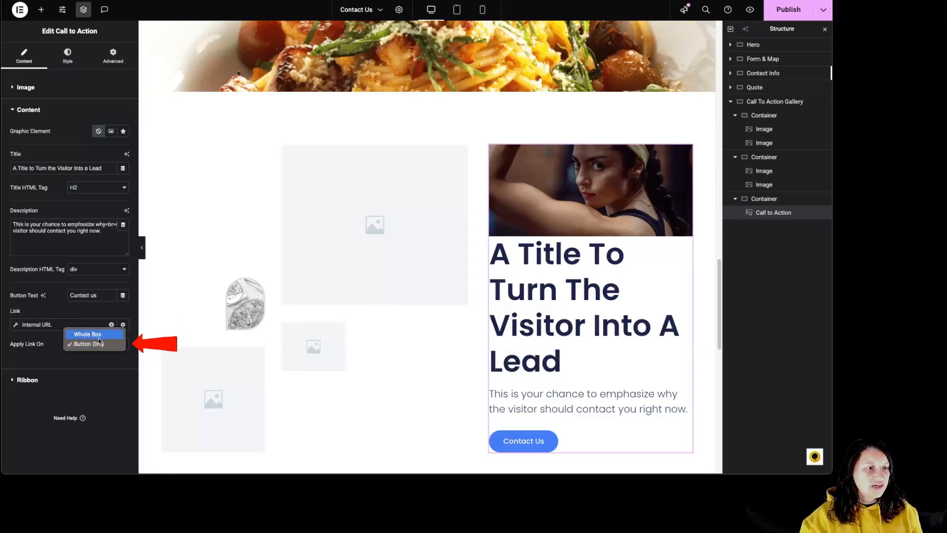
click(55, 358)
click(26, 380)
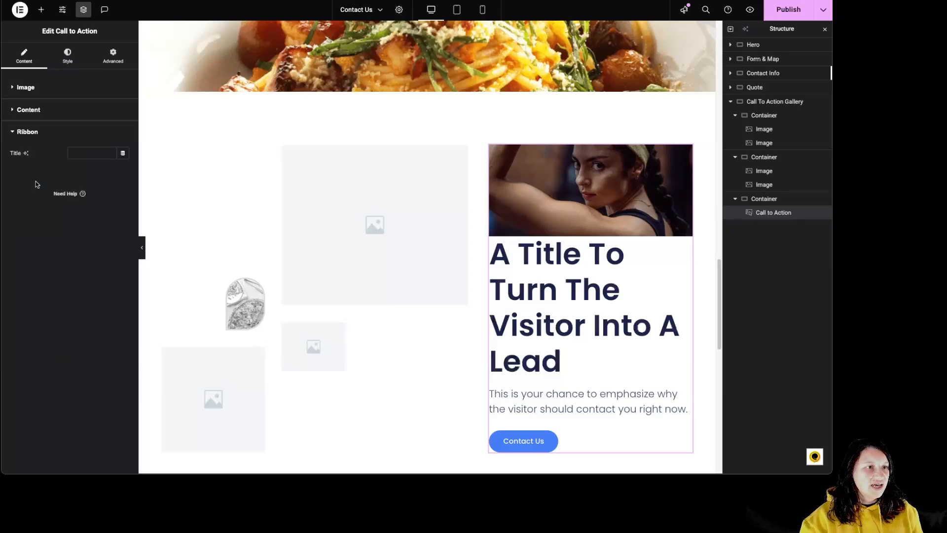
Set the call to action's box height to 300 px, try the alignments before restoring left, choose top vertical position, and adjust the image height.
click(66, 53)
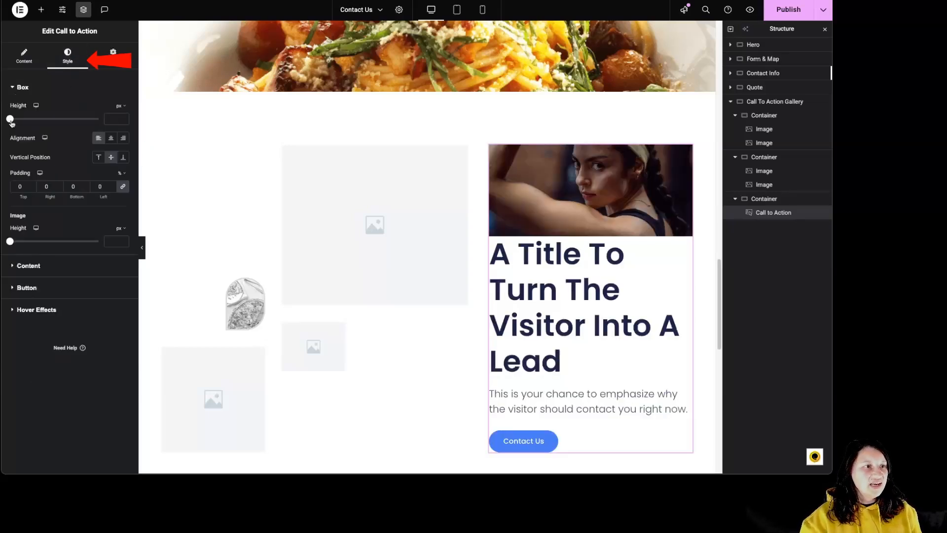
mouse_move(10, 119)
mouse_down()
mouse_move(53, 124)
mouse_move(30, 121)
mouse_up()
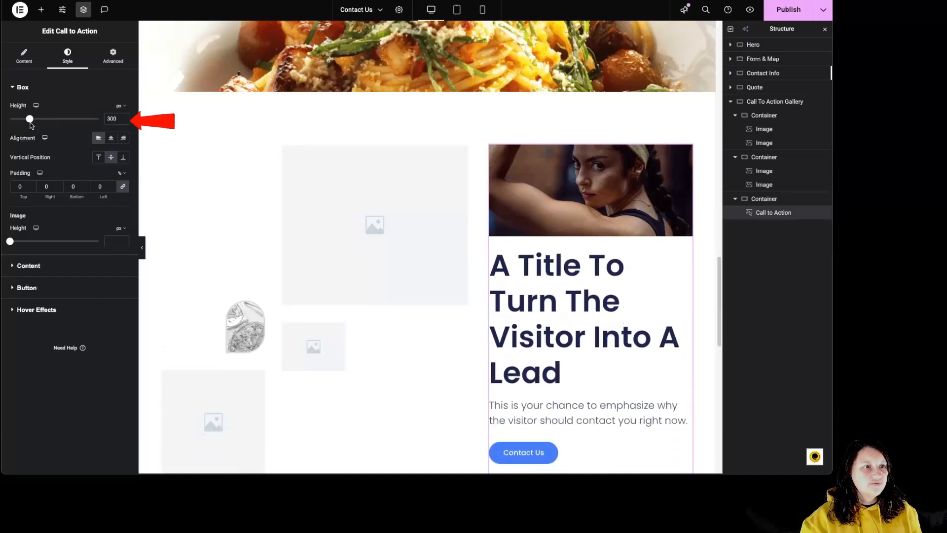
click(111, 138)
click(124, 138)
click(97, 139)
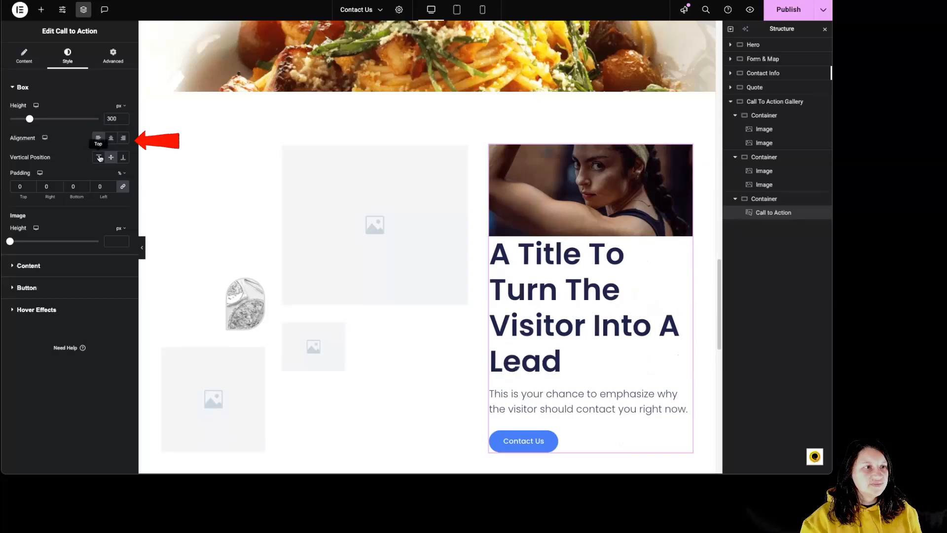
click(123, 161)
click(99, 160)
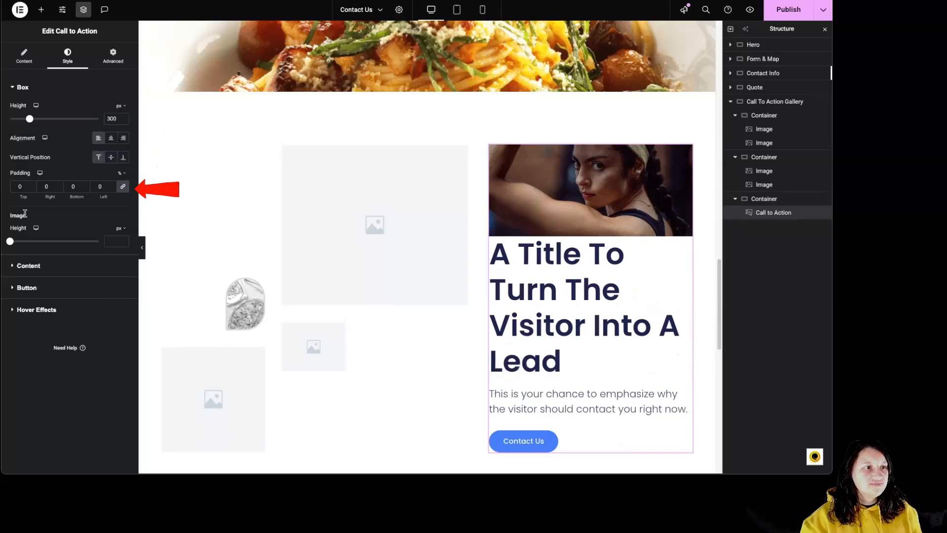
drag(10, 243, 29, 241)
Review the call to action title's typography options and set the title spacing to 55 px.
click(45, 266)
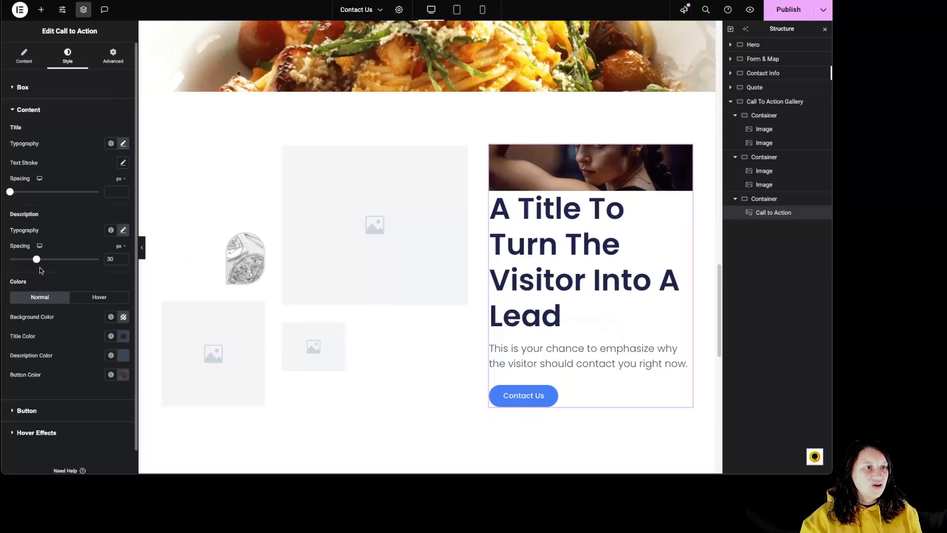
click(123, 143)
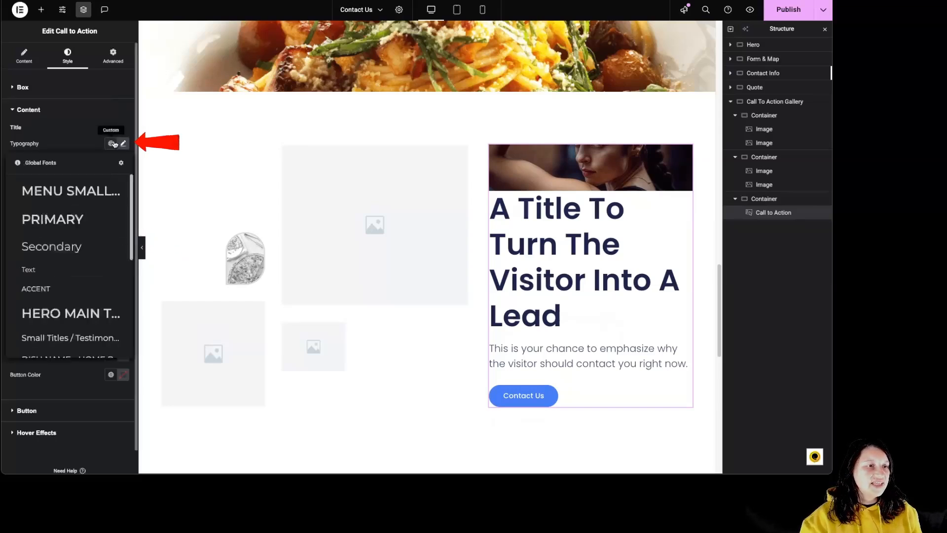
click(123, 143)
click(123, 142)
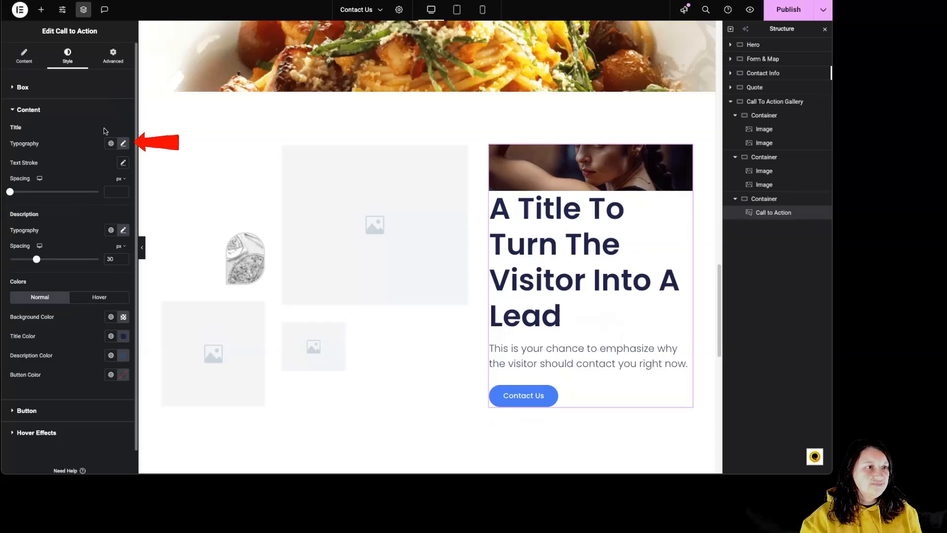
drag(11, 192, 59, 192)
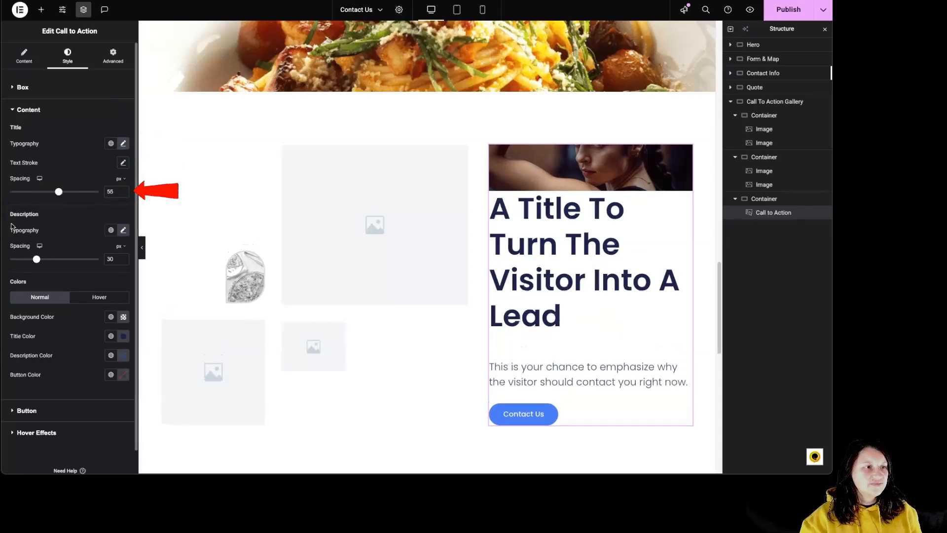
Review the description's typography options, set its spacing to 74 px, and view the content's hover colors.
click(111, 230)
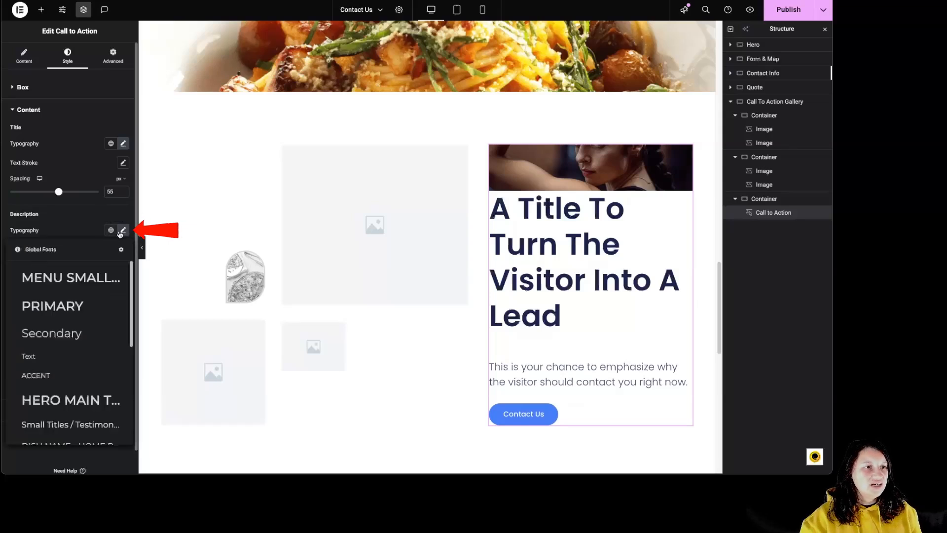
click(123, 231)
click(98, 212)
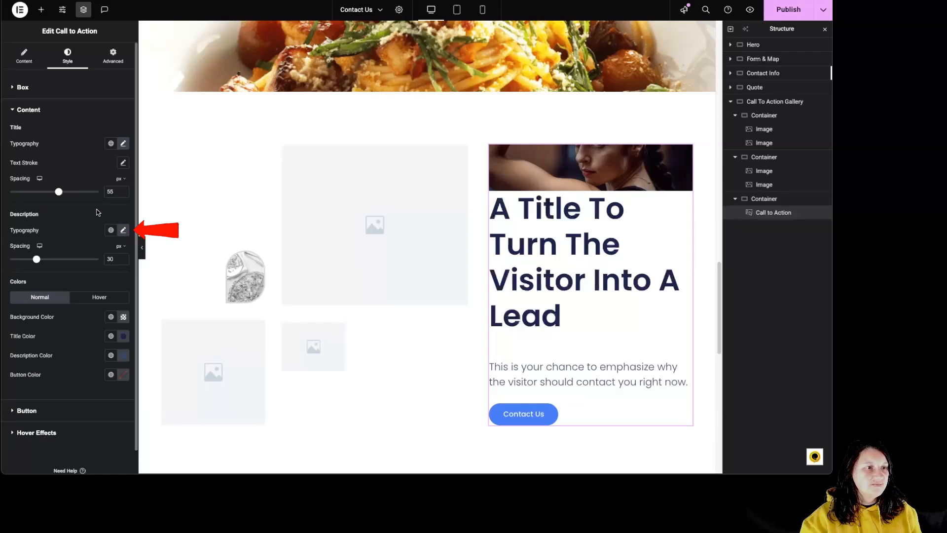
drag(37, 259, 75, 259)
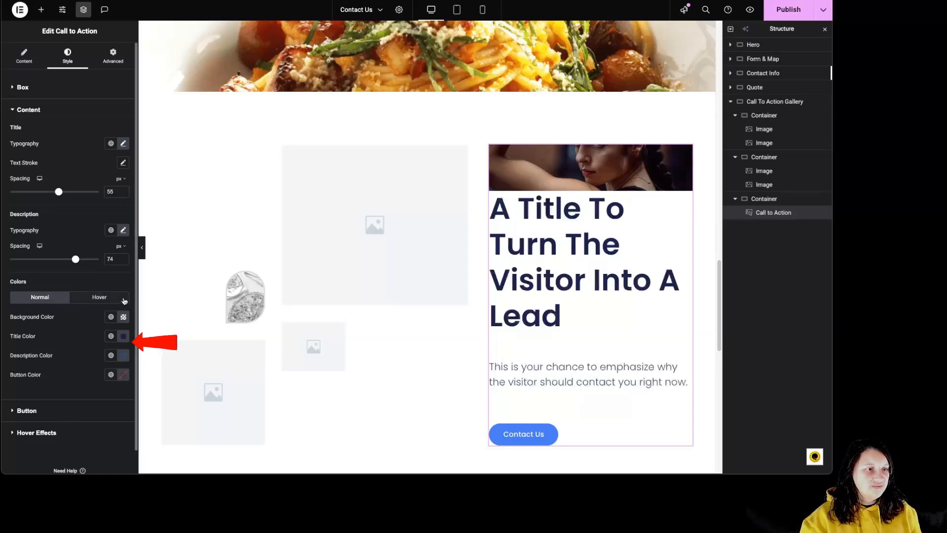
click(107, 297)
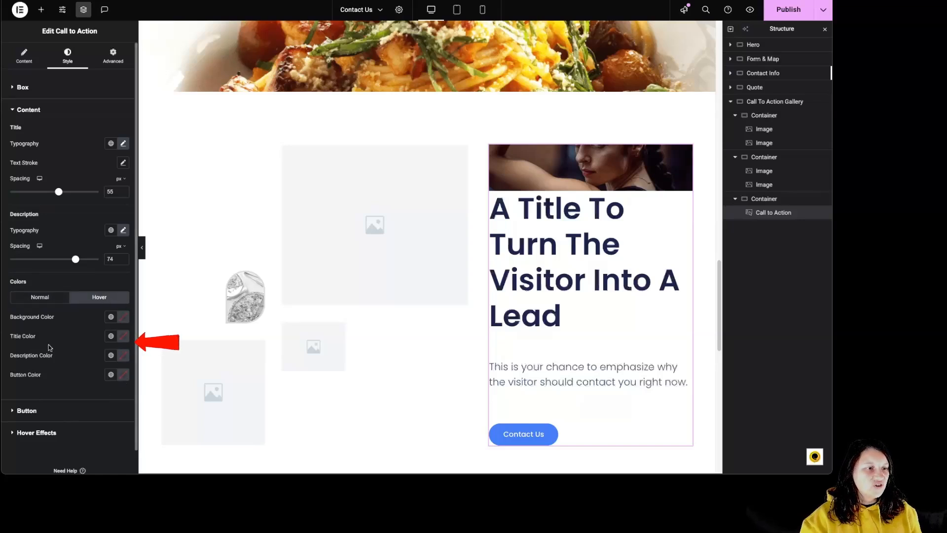
Set the call to action button's size to Large and review its typography settings.
click(29, 413)
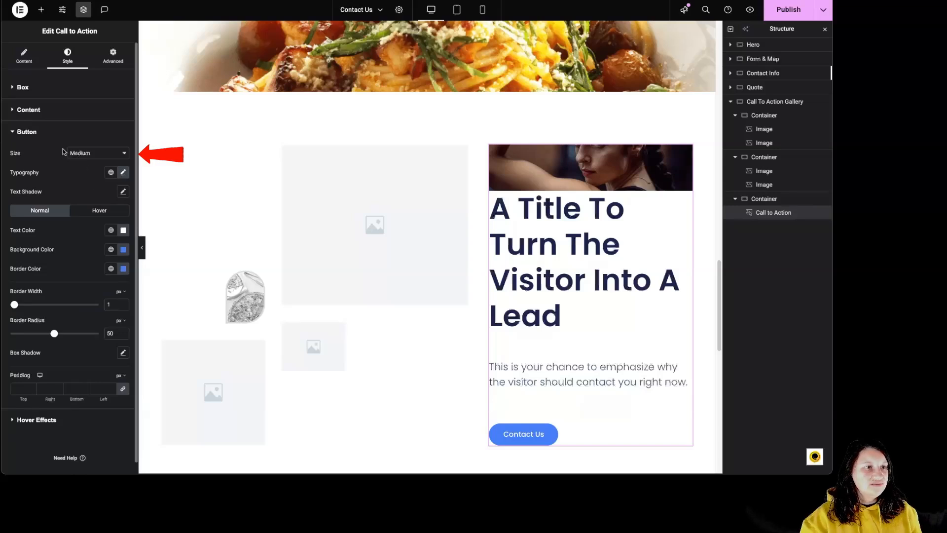
click(93, 162)
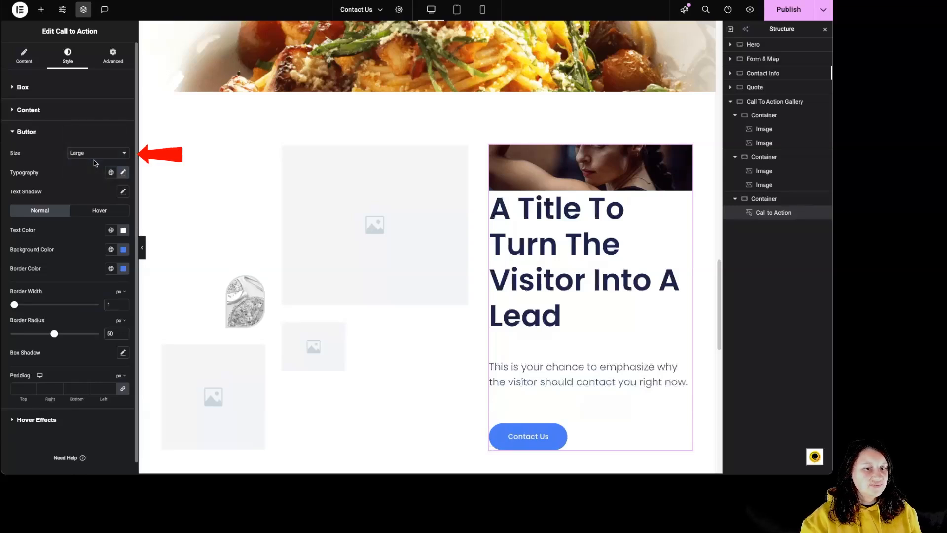
click(123, 173)
click(123, 173)
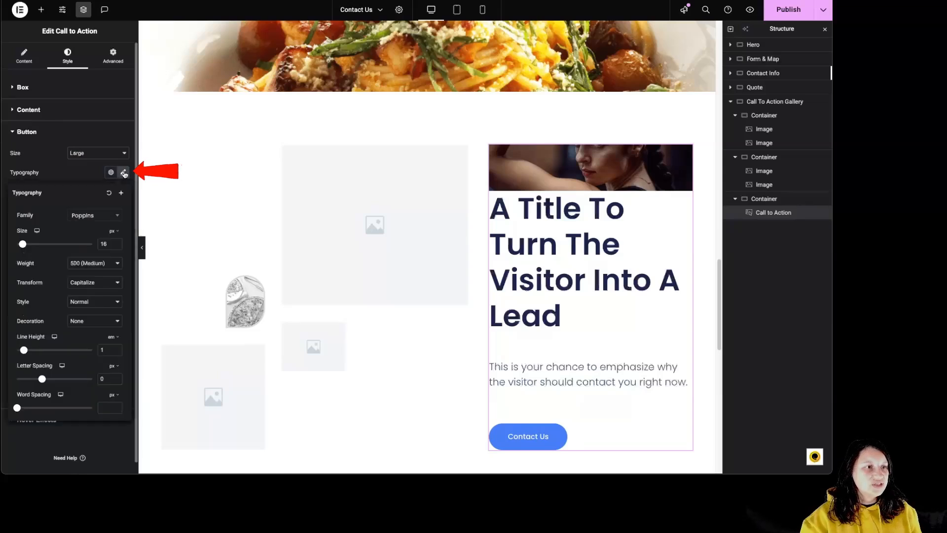
click(82, 168)
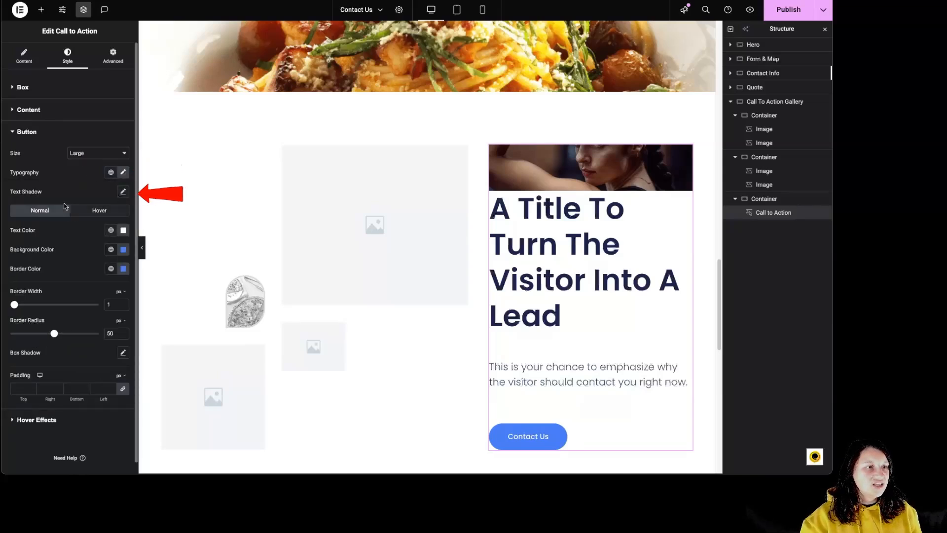
View the button's hover colors and set its border width to 9 px and border radius to 81 px.
click(106, 211)
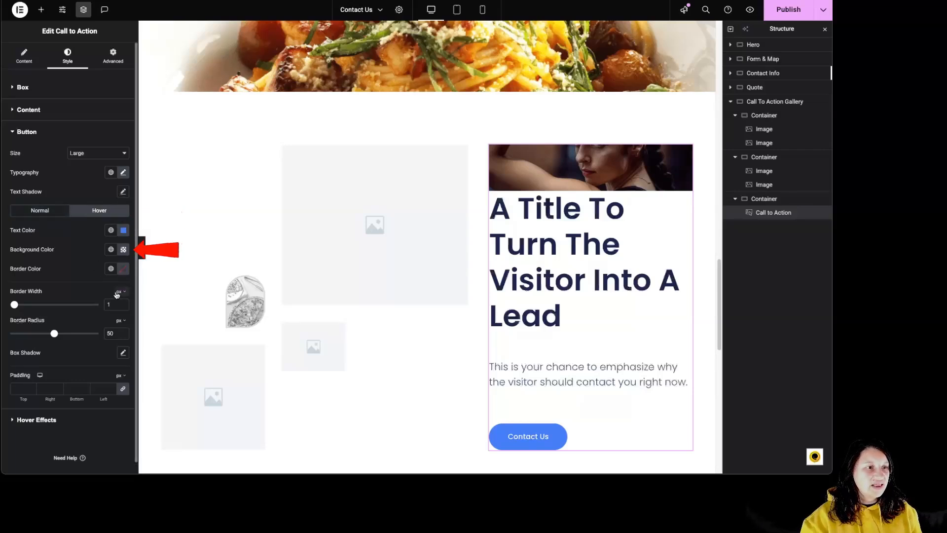
click(20, 308)
drag(20, 308, 82, 333)
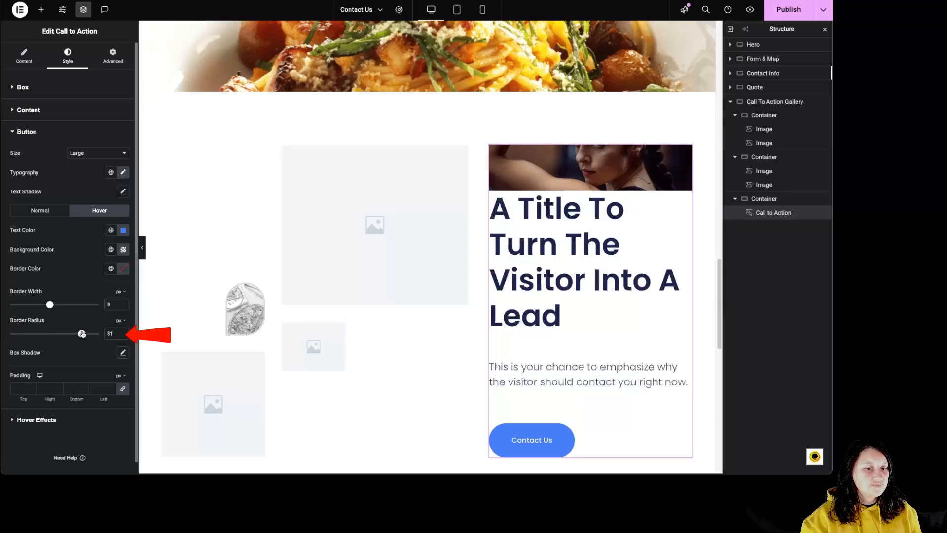
Give the call to action button a default box shadow and check the shadow's color options.
click(123, 353)
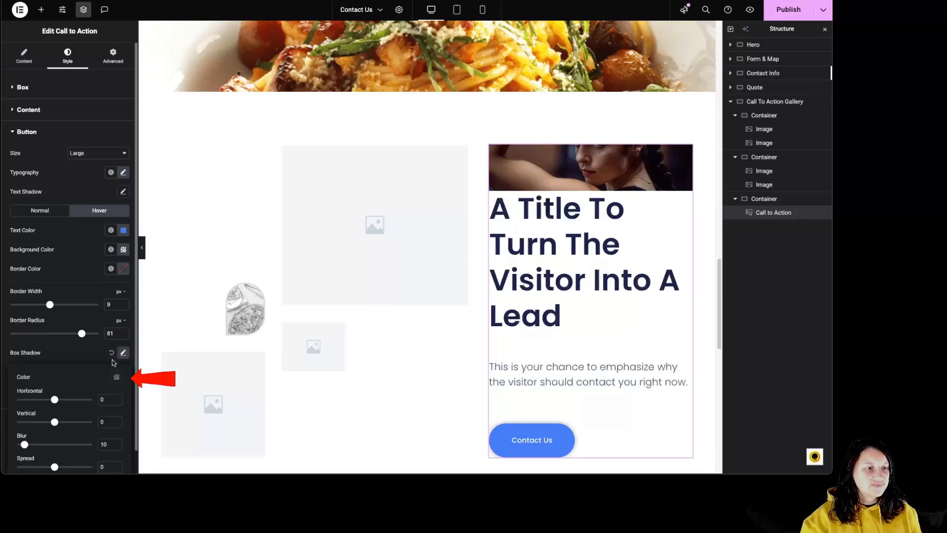
click(116, 378)
click(72, 378)
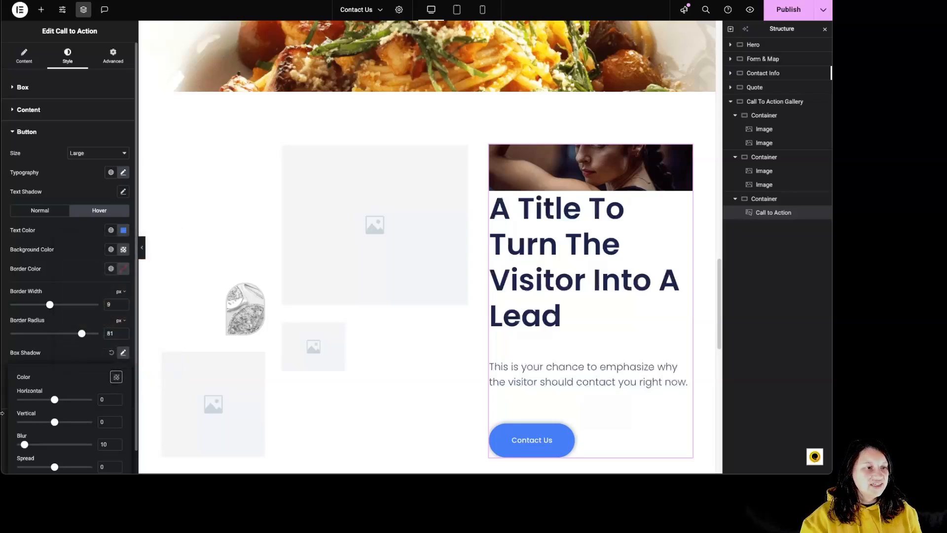
click(90, 357)
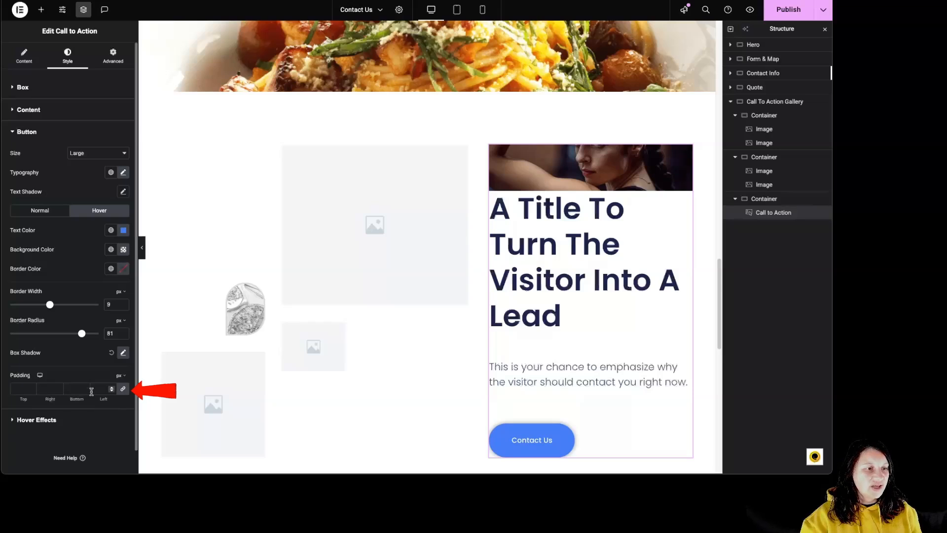
Set the call to action's hover animation to Move Right and view its hover-state effect settings.
click(53, 421)
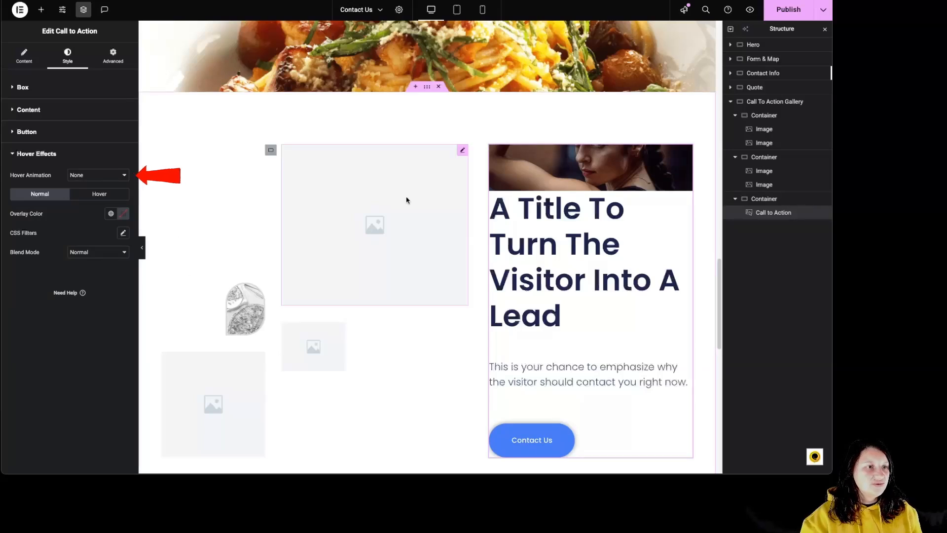
click(113, 176)
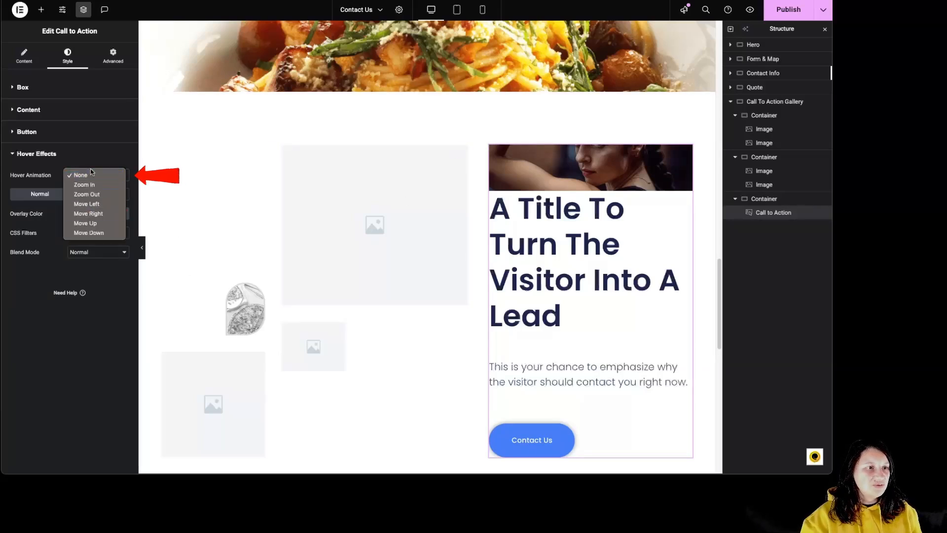
click(88, 213)
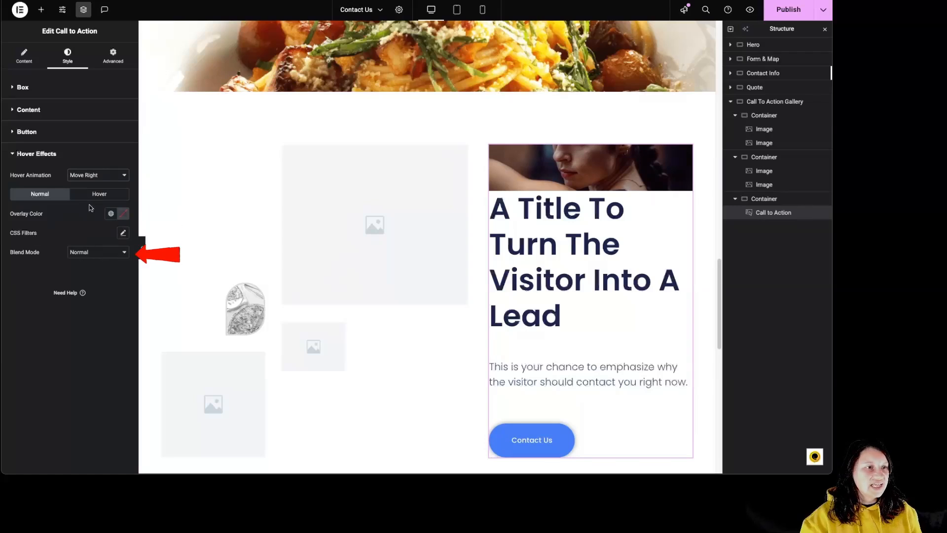
click(99, 193)
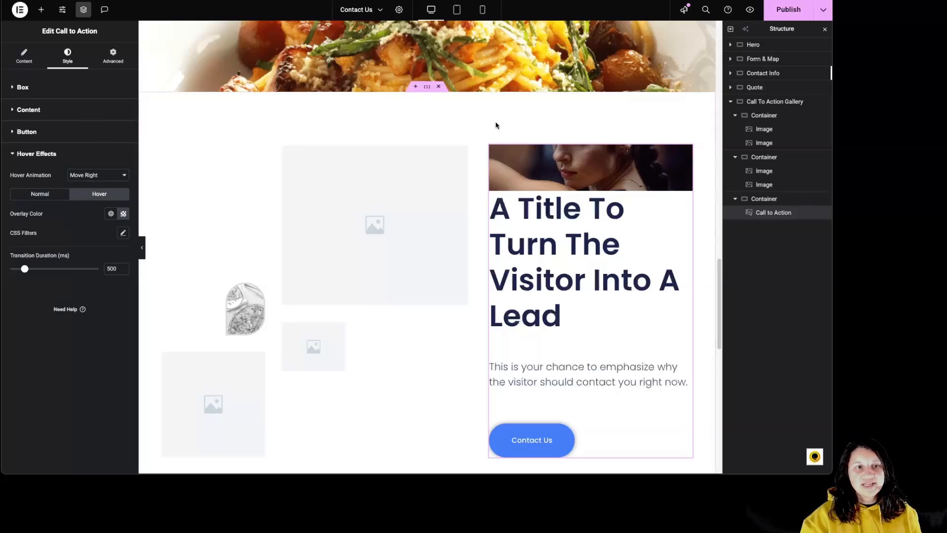
Replace the Call To Action Gallery section with a new row-direction flexbox container that has 60 px padding on all sides.
click(439, 87)
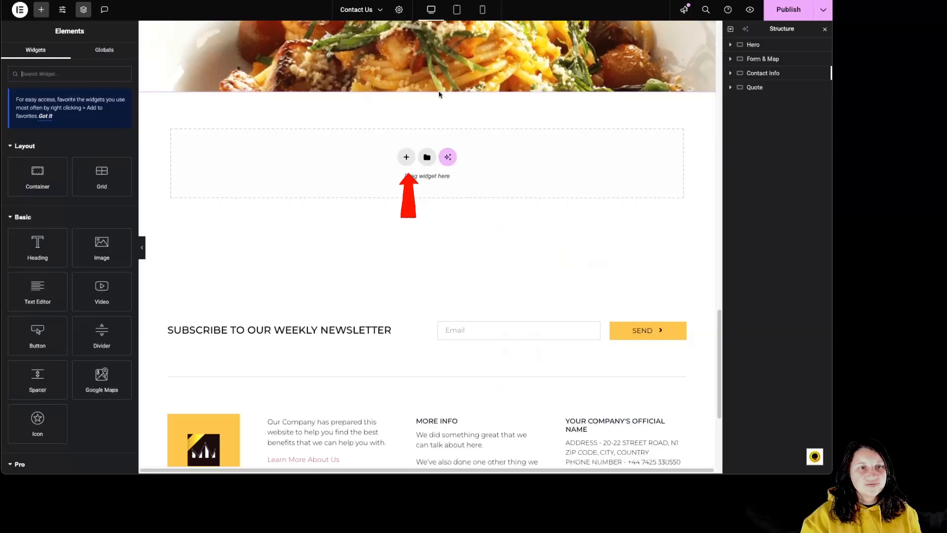
click(407, 157)
click(397, 183)
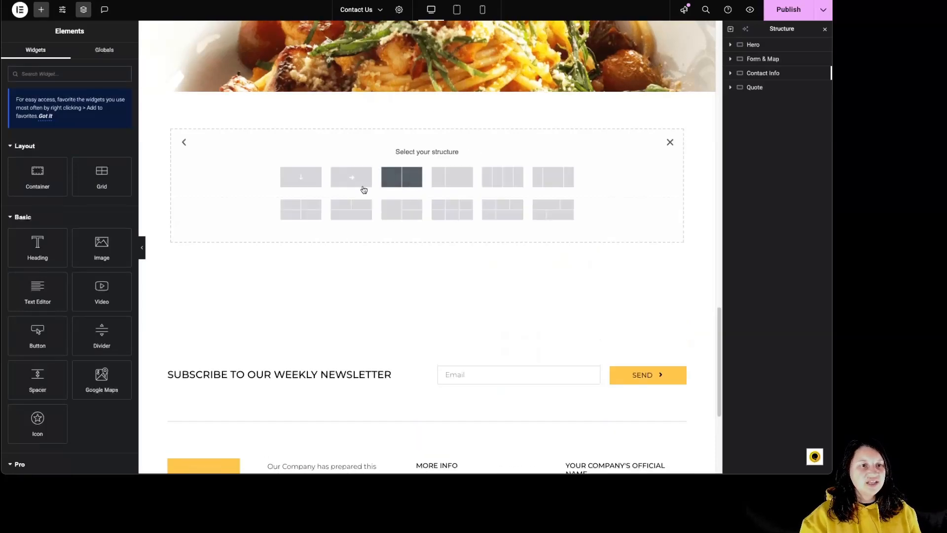
click(334, 183)
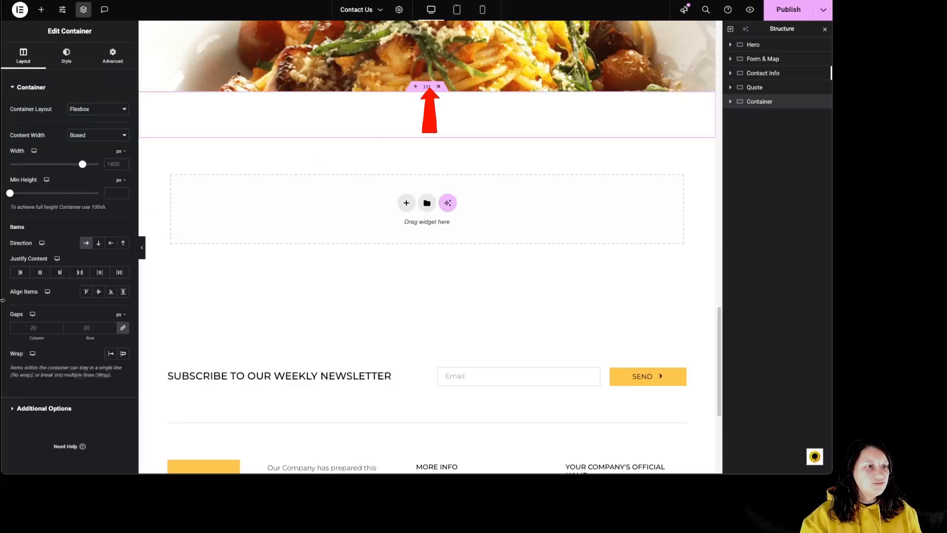
click(113, 56)
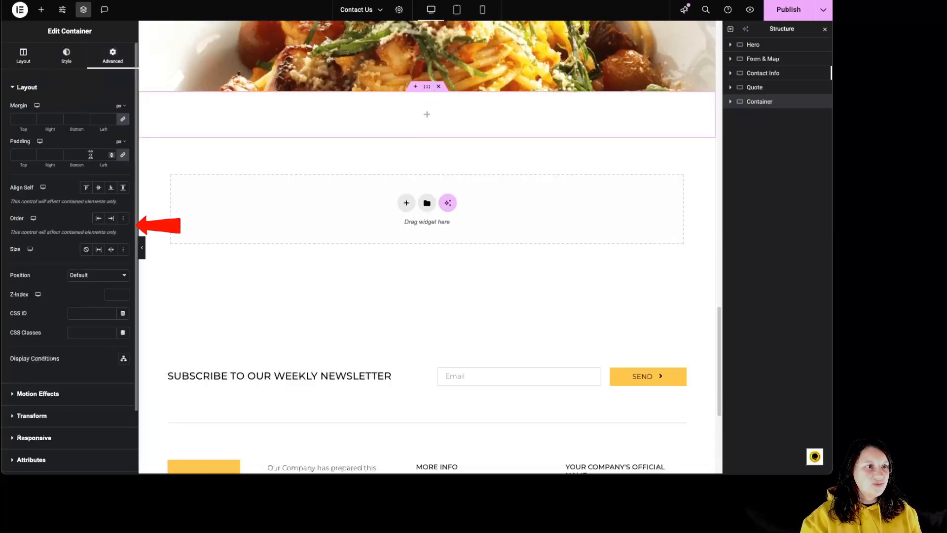
text(60)
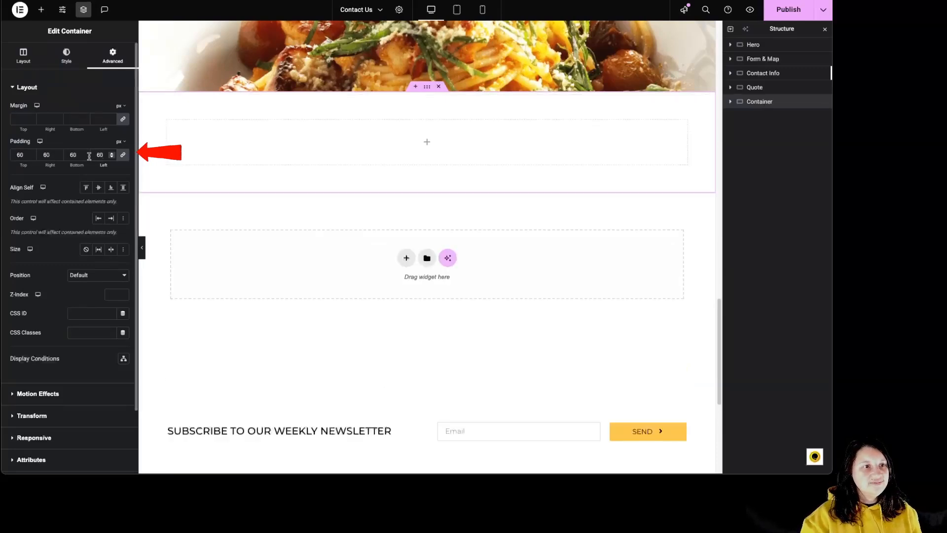
Add a container inside the padded container and duplicate it to make two side-by-side columns.
click(41, 9)
drag(39, 195, 173, 129)
right_click(174, 129)
click(208, 173)
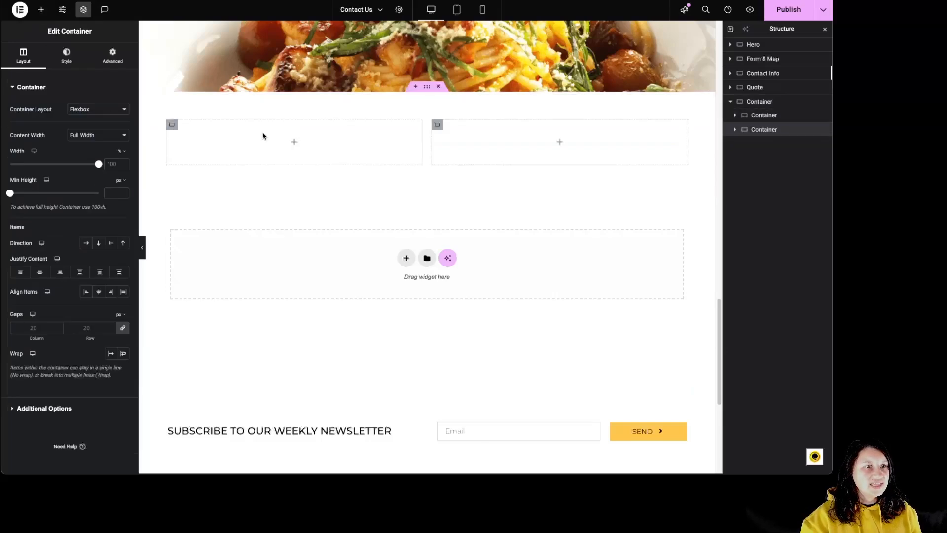
Add a heading to the first column of the new section and place a text editor beneath it.
click(41, 9)
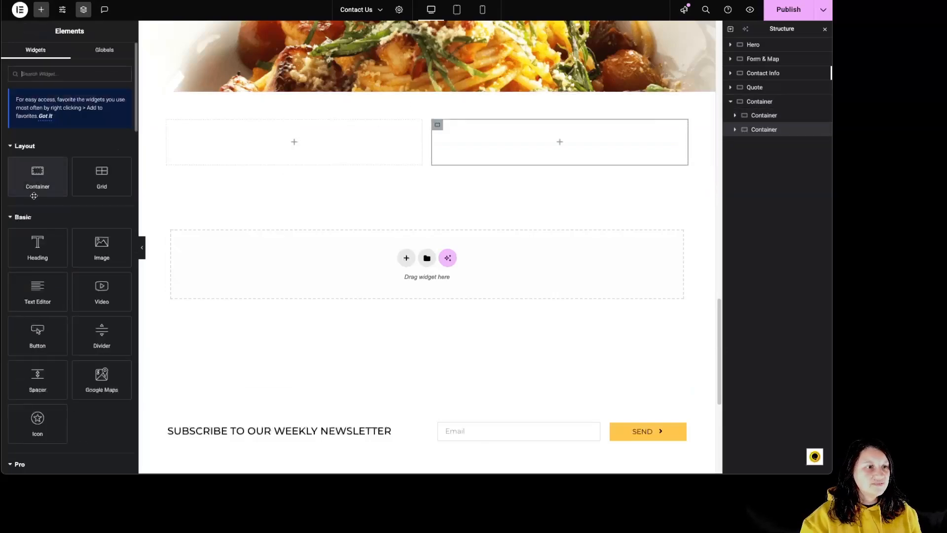
drag(33, 249, 276, 143)
click(41, 9)
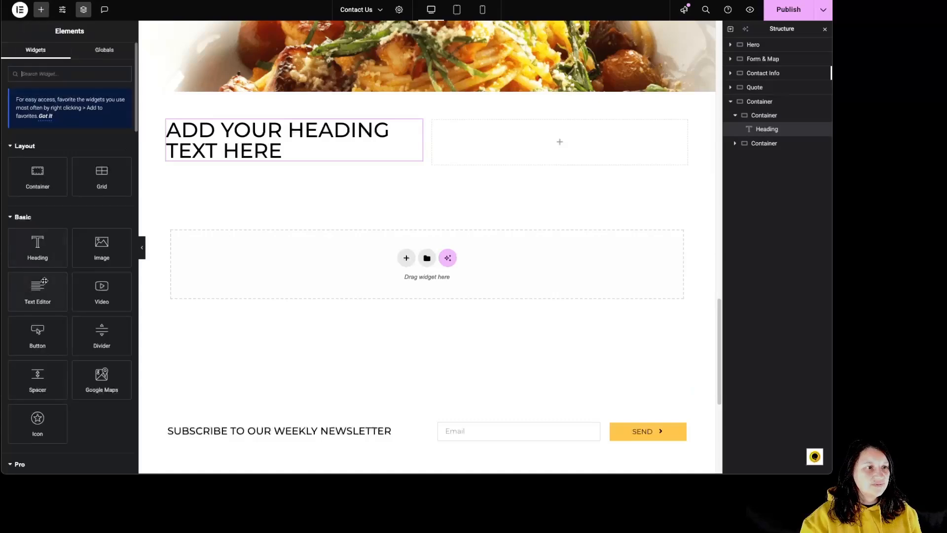
drag(38, 288, 207, 173)
Add an image to the second column, and center the parent container's items vertically with 100 px column and row gaps.
click(41, 9)
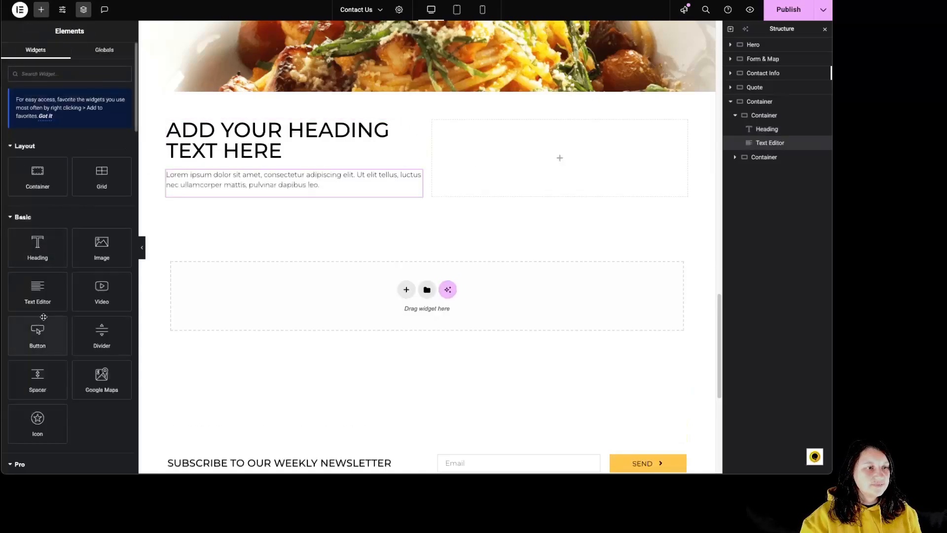
drag(100, 244, 552, 175)
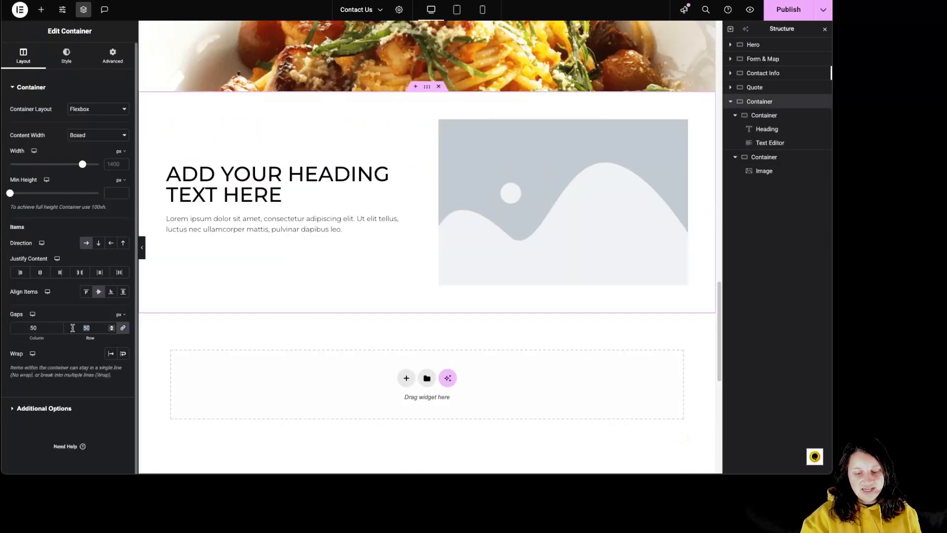
text(100)
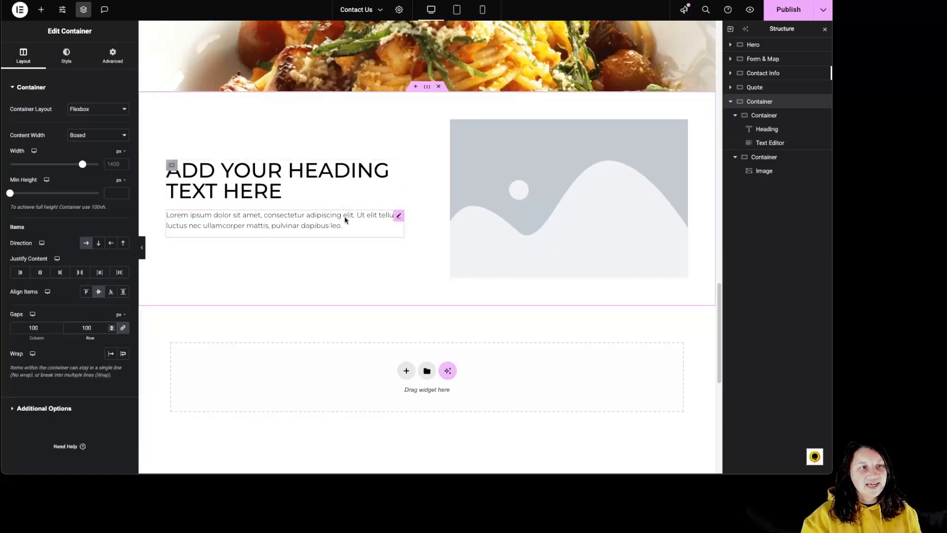
Add an icon above the heading in the first column and align it to the left.
click(41, 9)
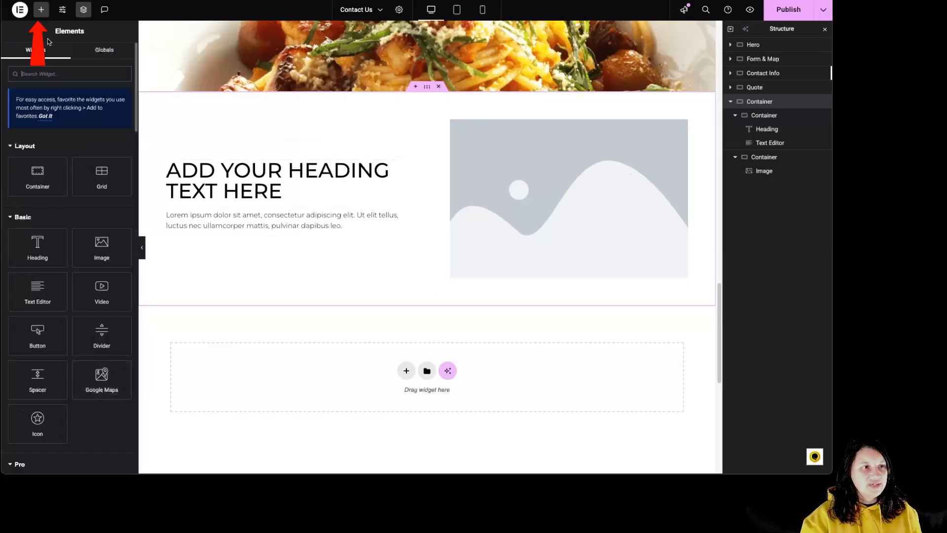
drag(38, 420, 237, 165)
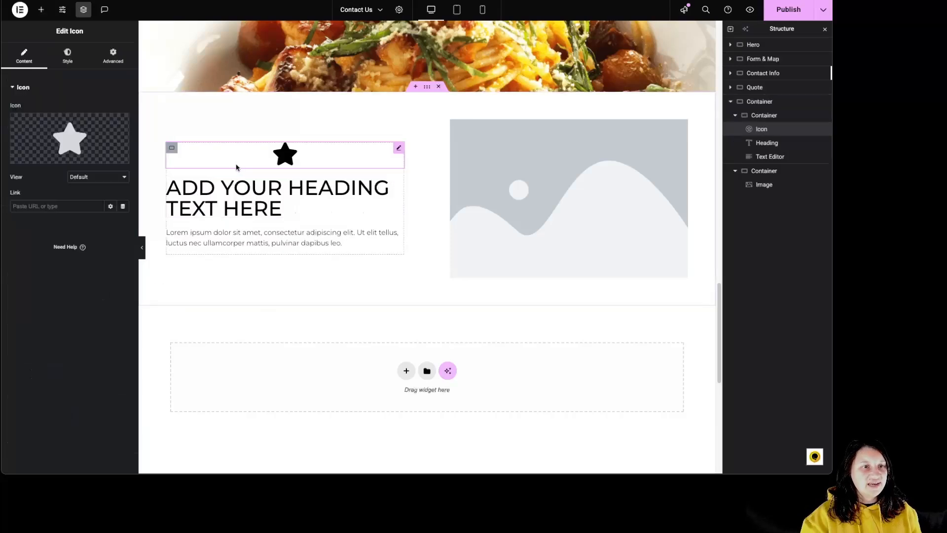
click(68, 55)
click(100, 101)
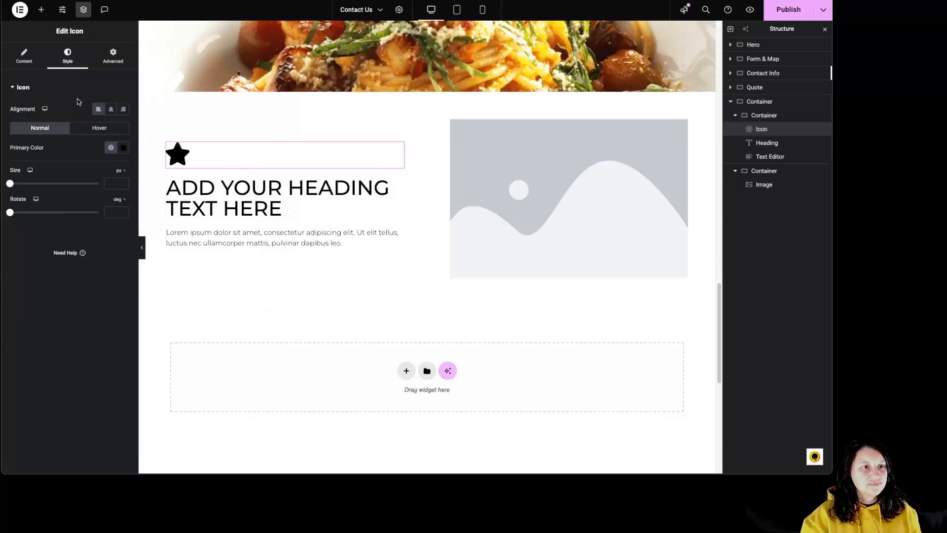
click(77, 91)
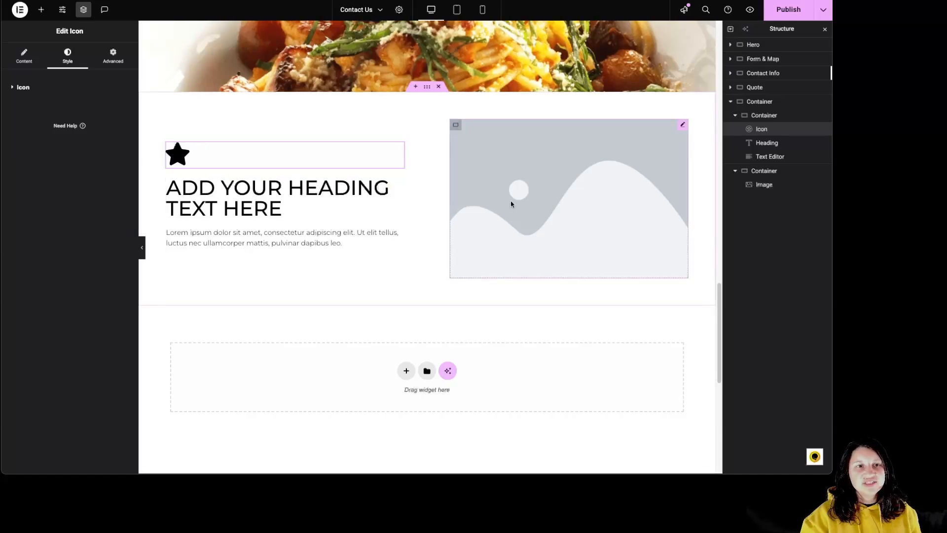
Preview the section at tablet and mobile sizes, and center the heading's alignment for mobile only.
click(458, 10)
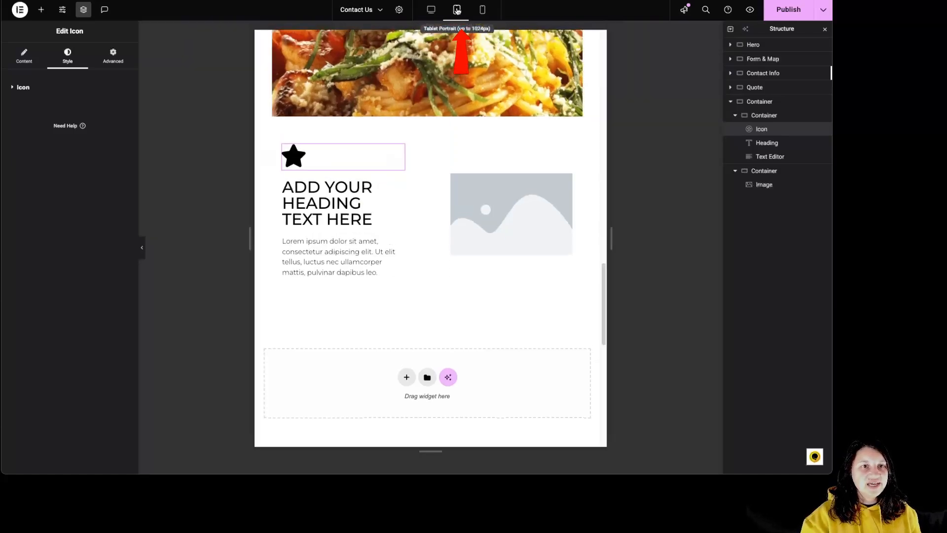
click(483, 10)
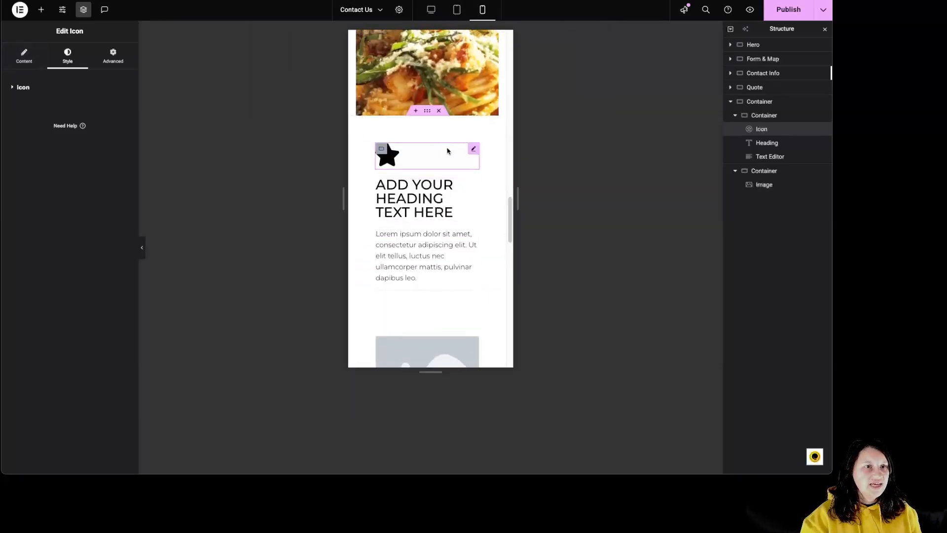
click(373, 218)
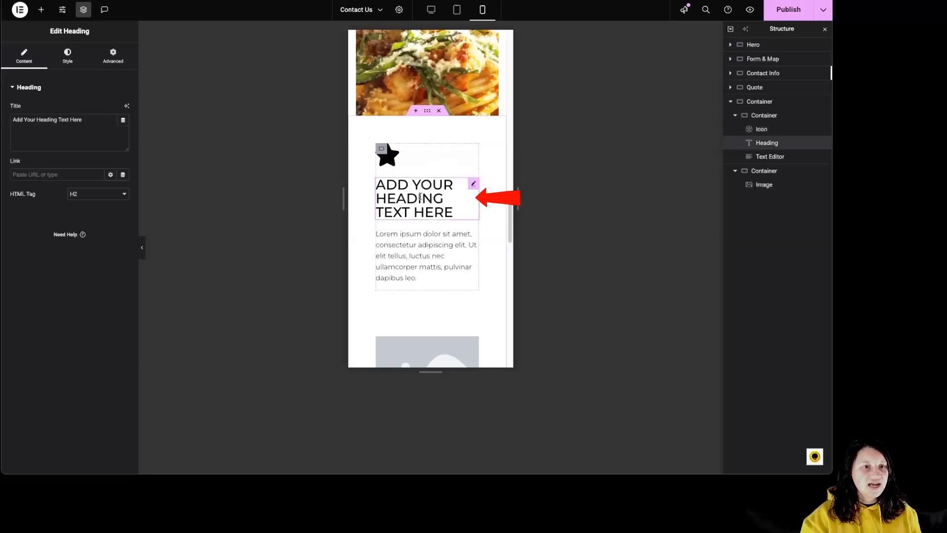
click(67, 56)
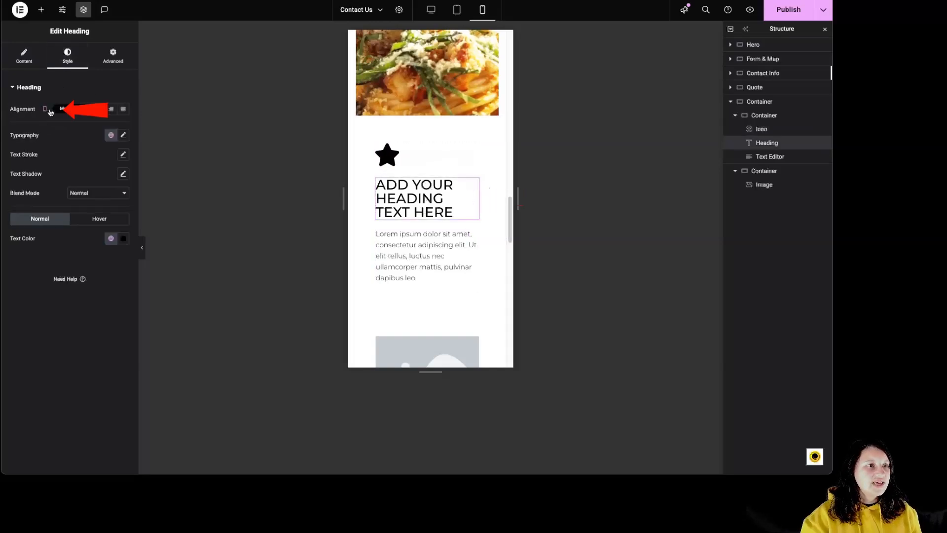
click(99, 110)
click(99, 110)
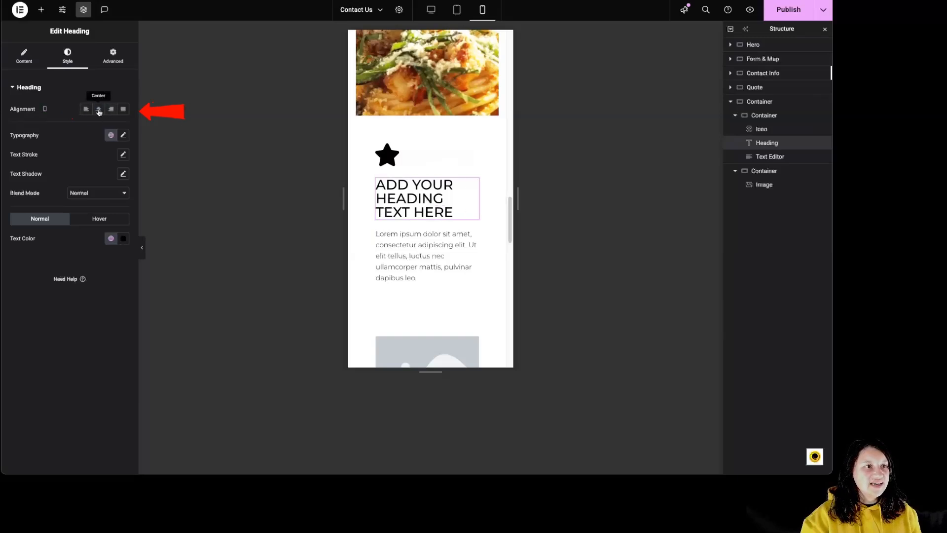
click(99, 111)
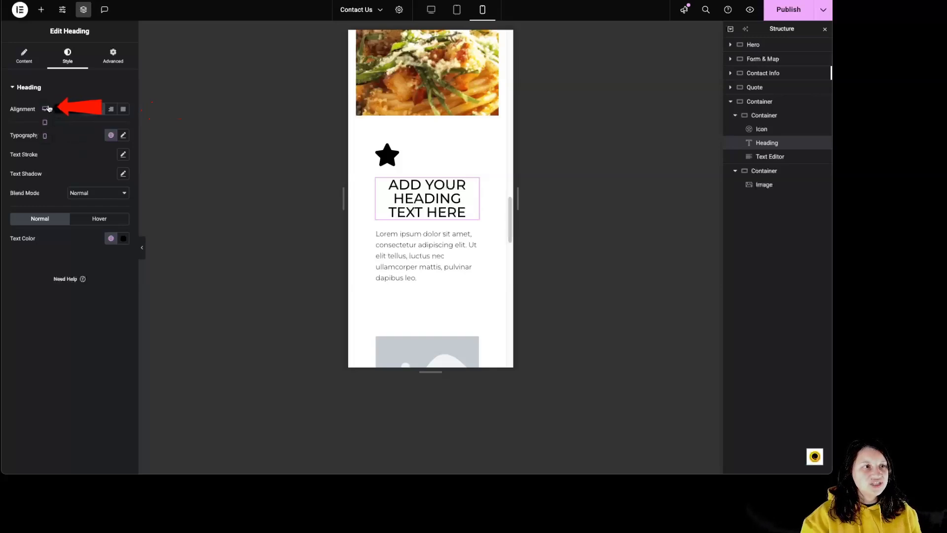
Justify the heading's alignment for tablet, and compare it with the mobile and desktop views.
click(45, 123)
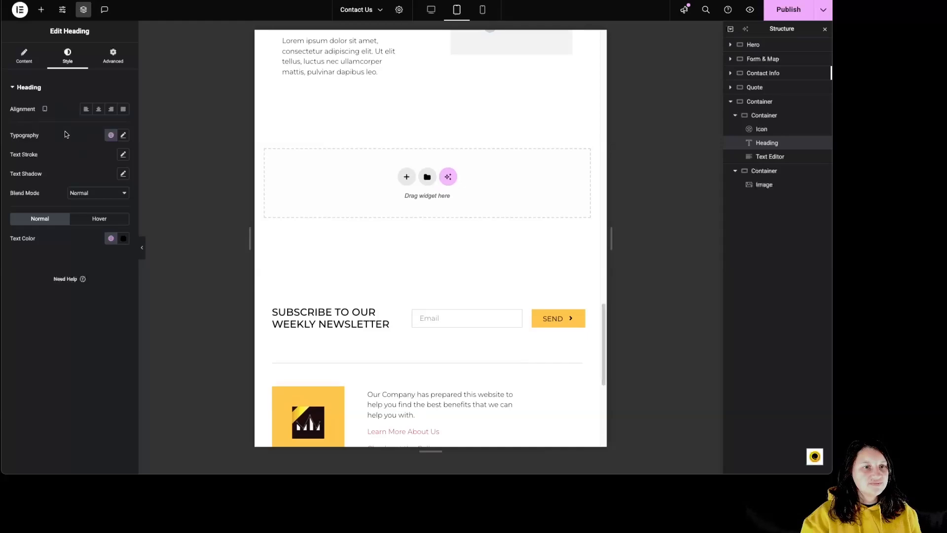
click(118, 114)
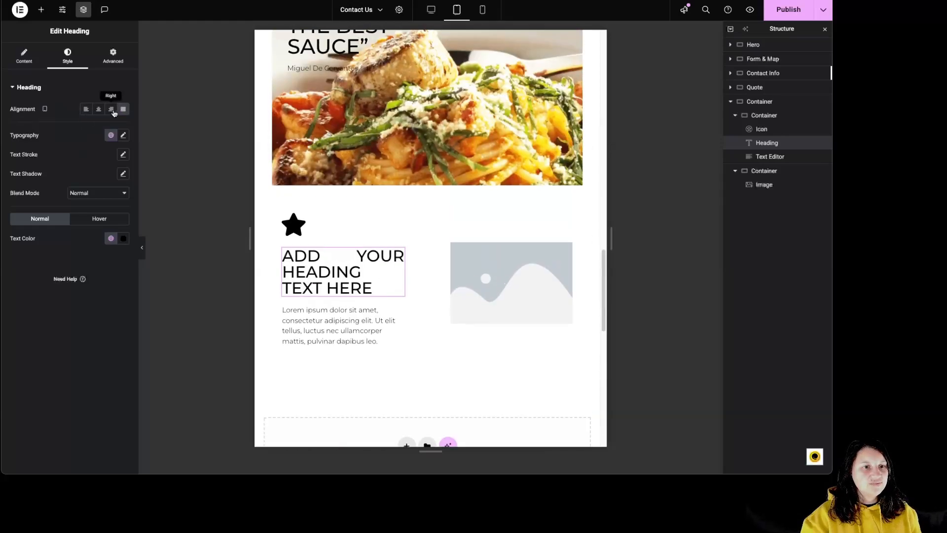
click(483, 10)
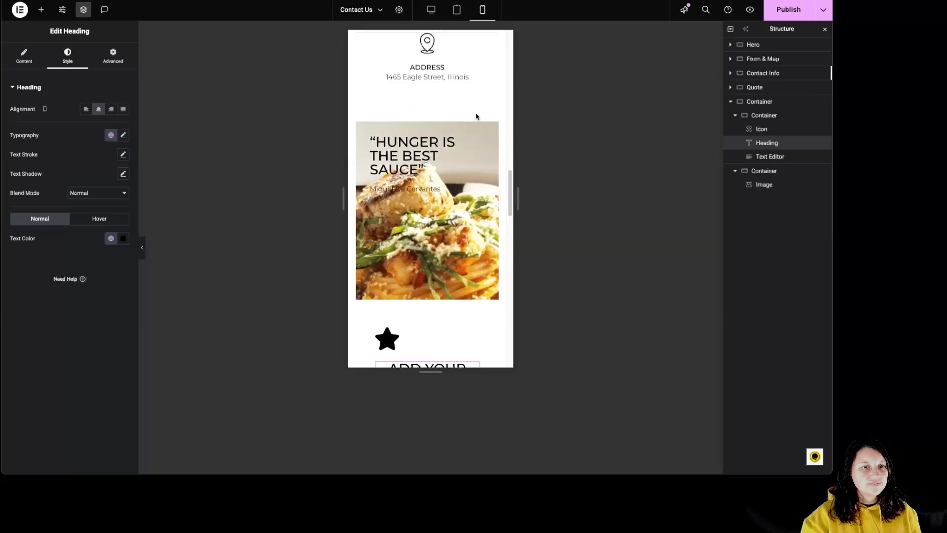
click(432, 10)
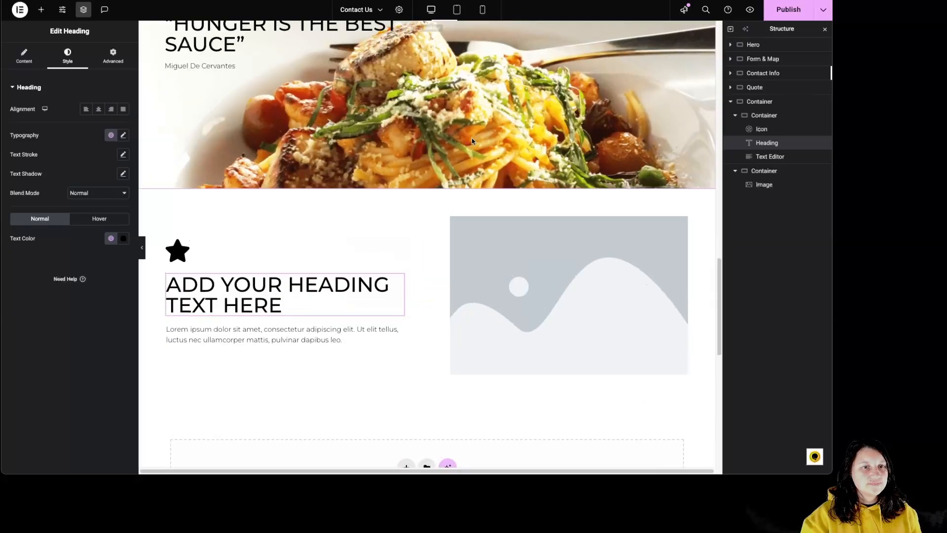